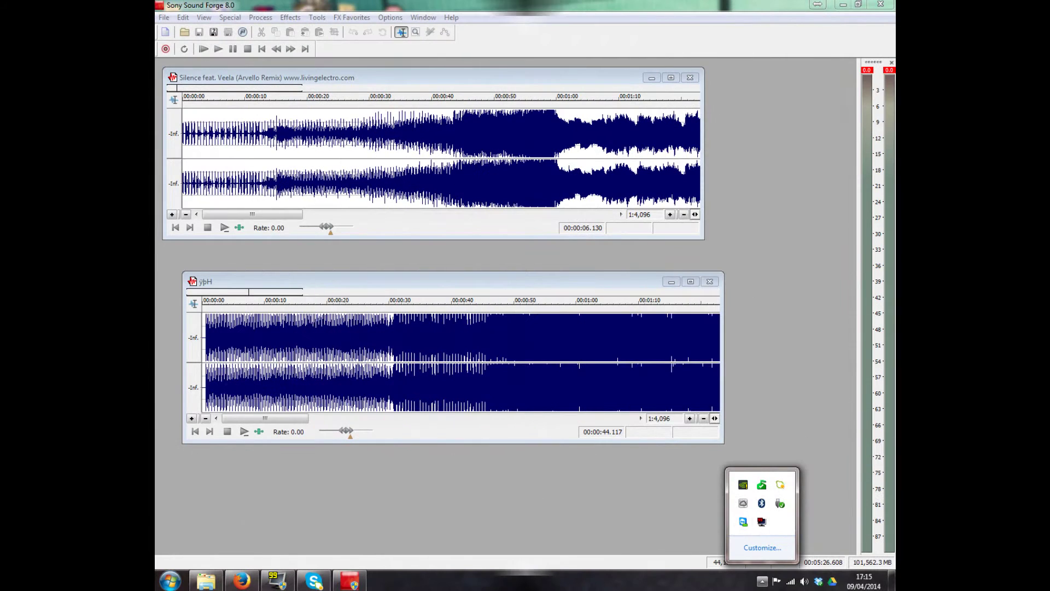
- Play part of the Silence remix and place its cursor at about 00:01:46
key("Escape")
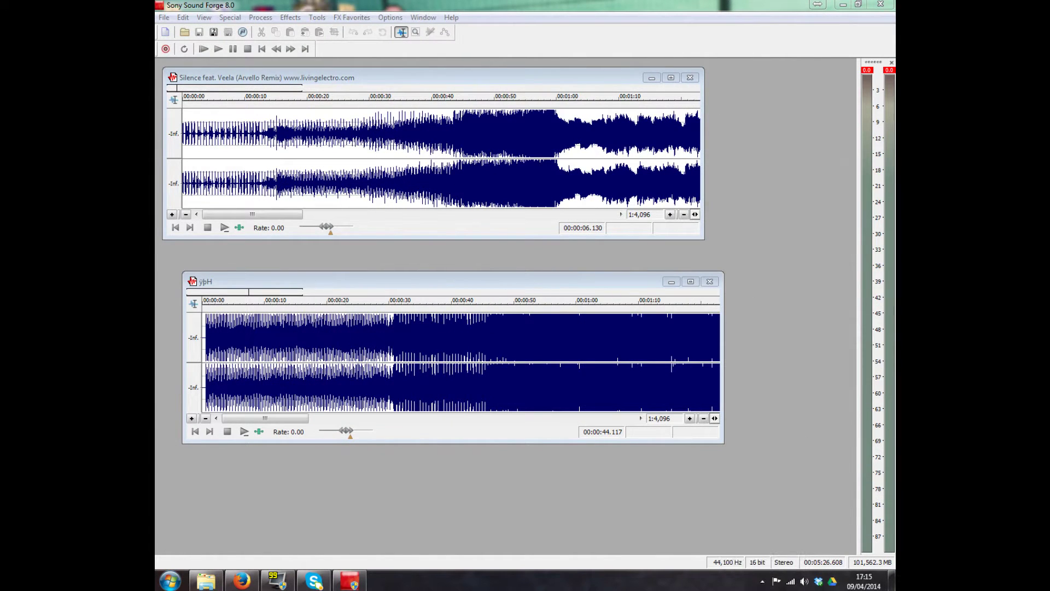
key("alt+Tab")
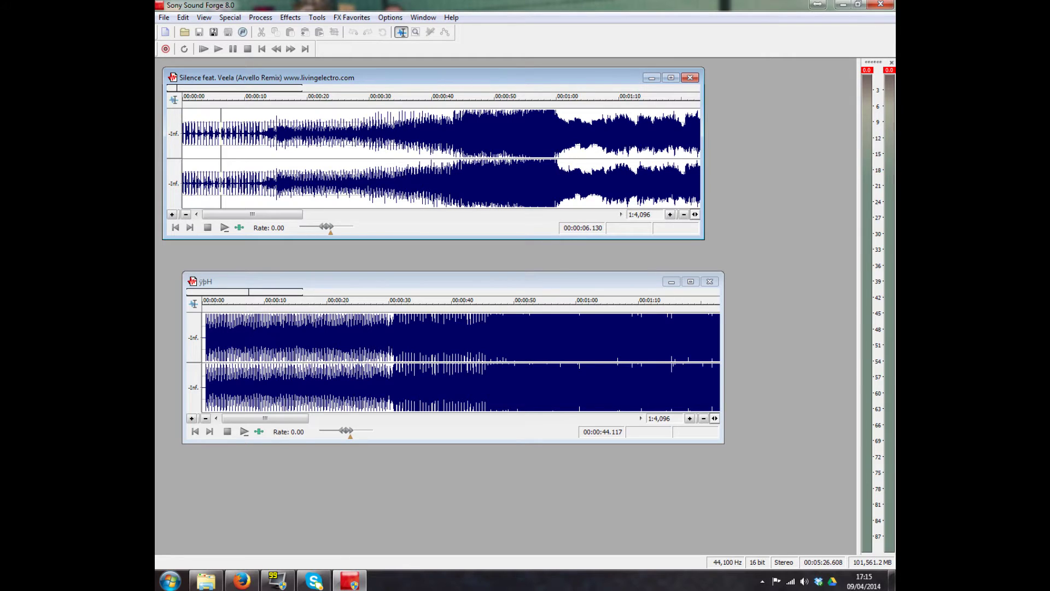
scroll(441, 158, "down", 2)
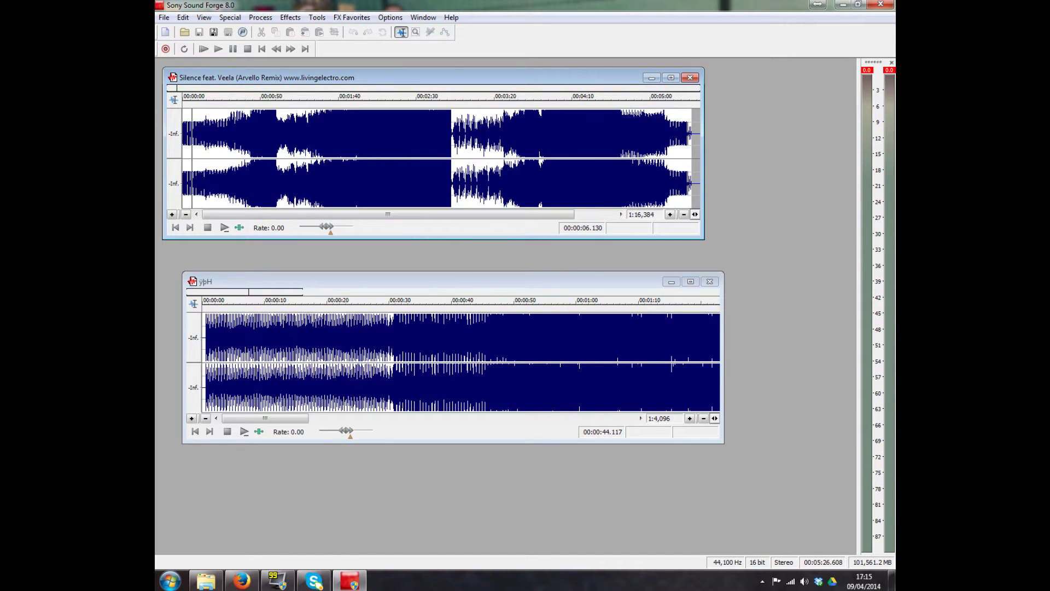
key("space")
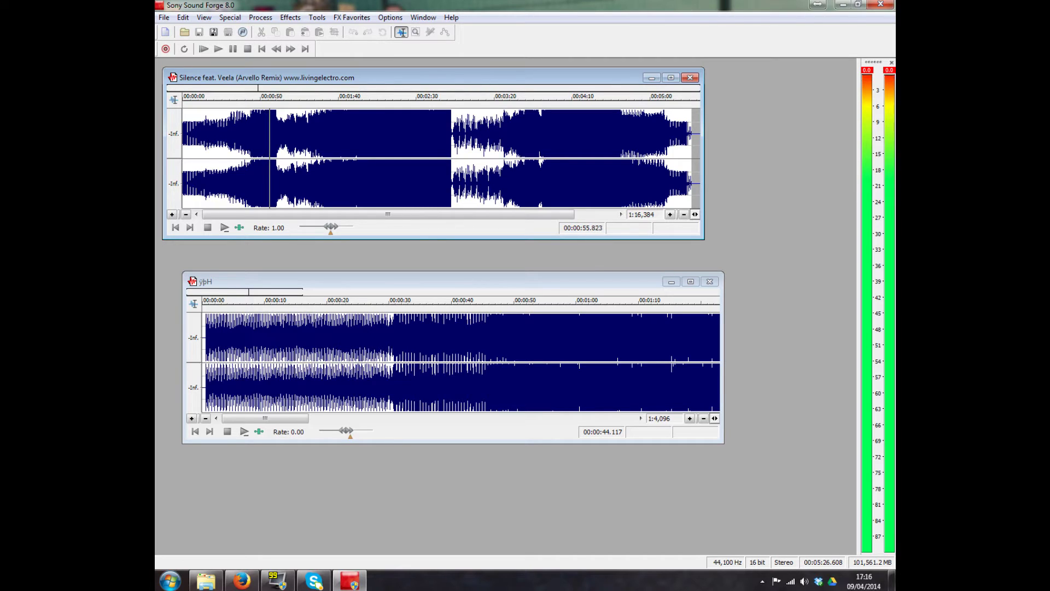
key("space")
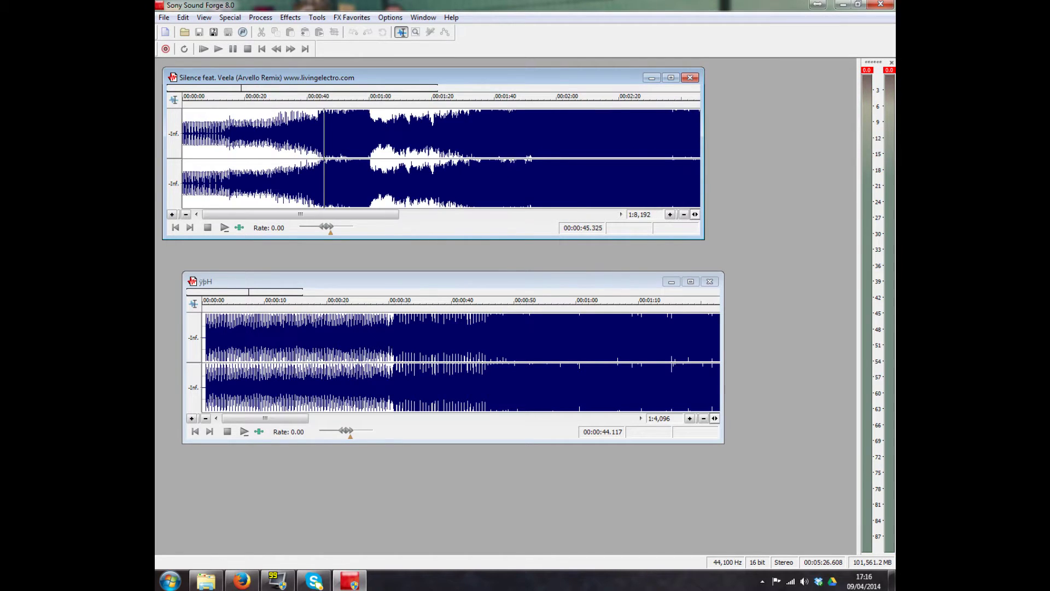
left_click(348, 158)
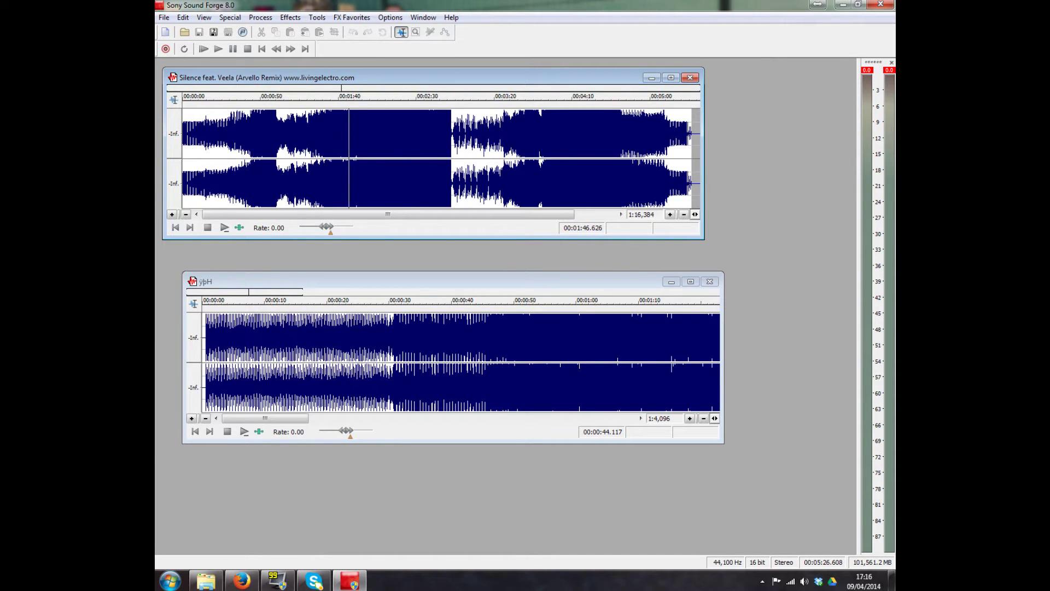
- Set the status format to Absolute Frames for both open audio files
left_click(391, 17)
mouse_move(410, 30)
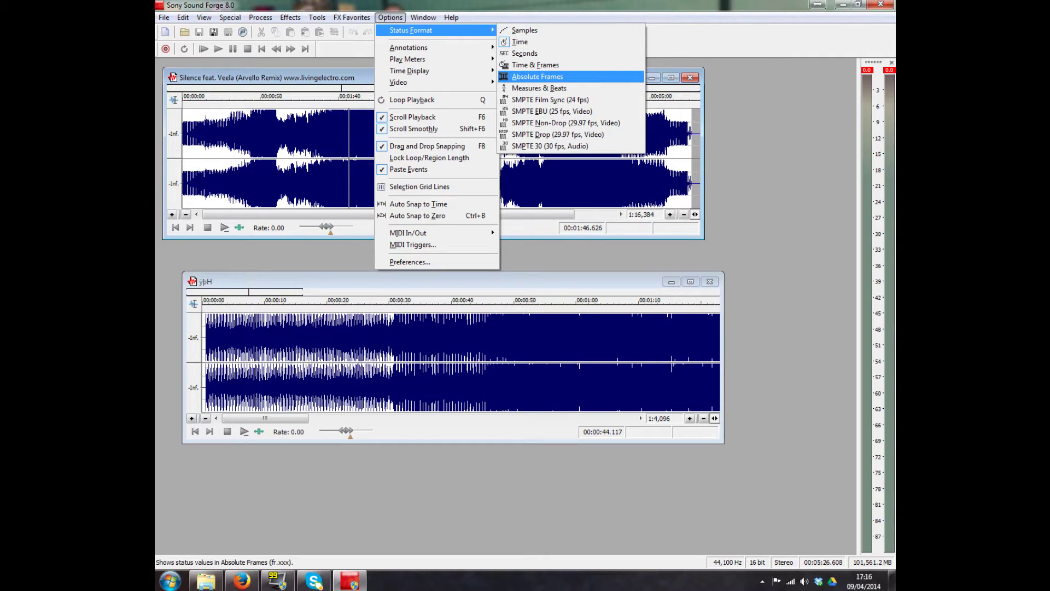
left_click(538, 77)
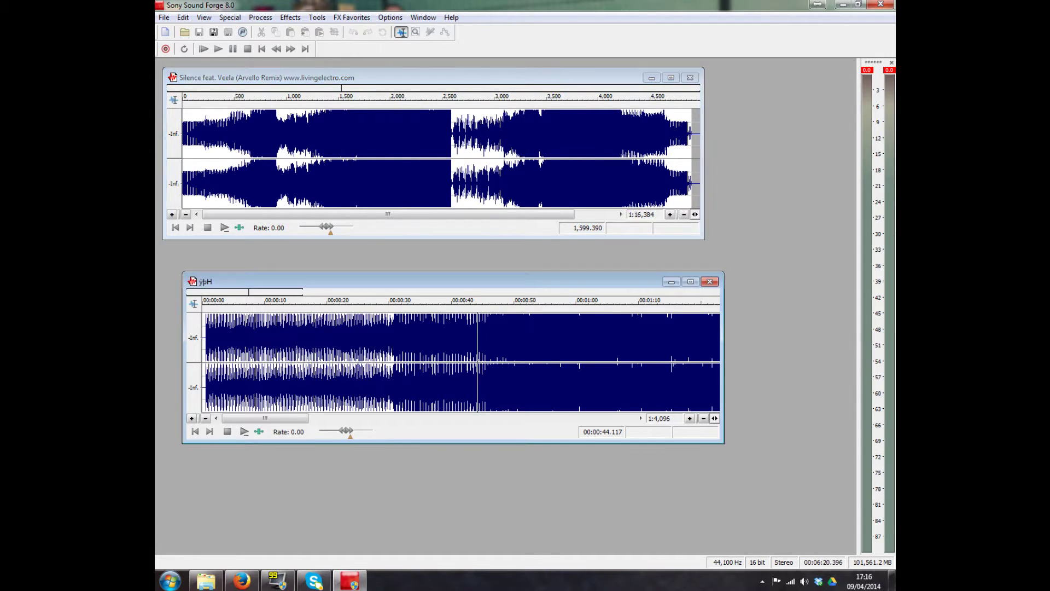
left_click(390, 17)
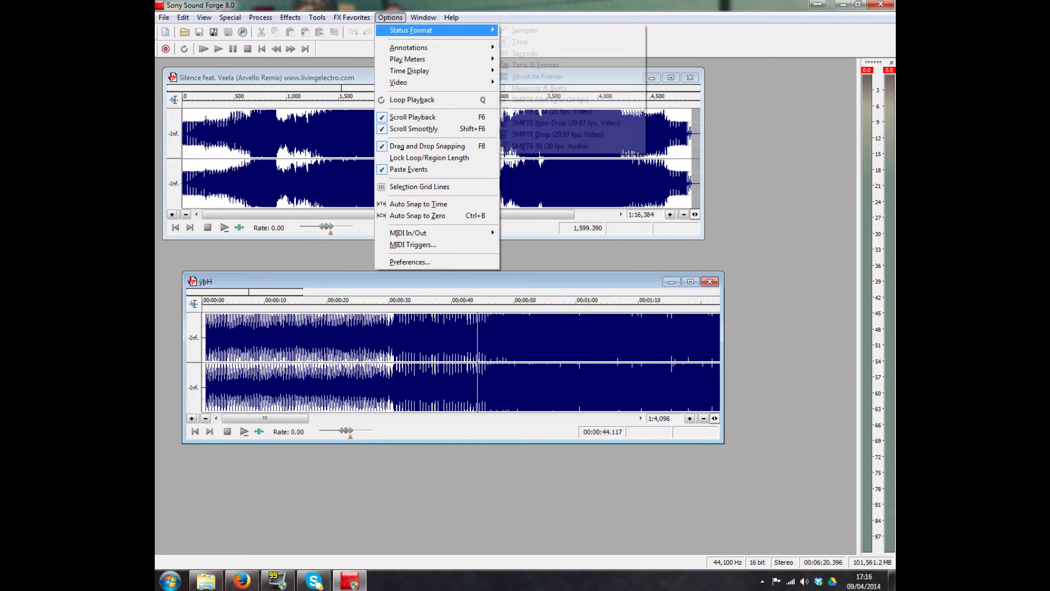
mouse_move(411, 30)
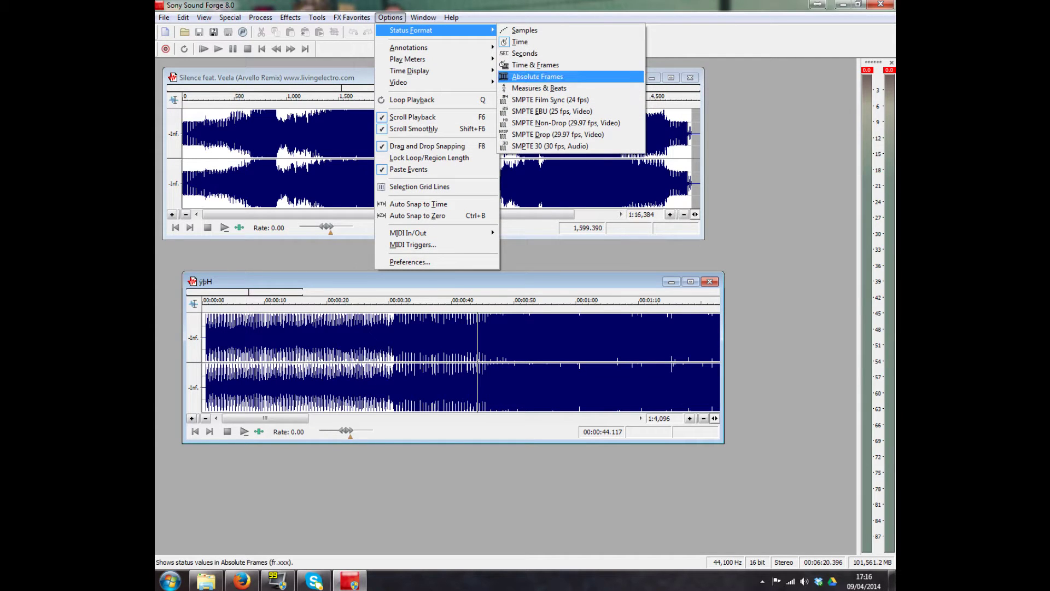
key("Return")
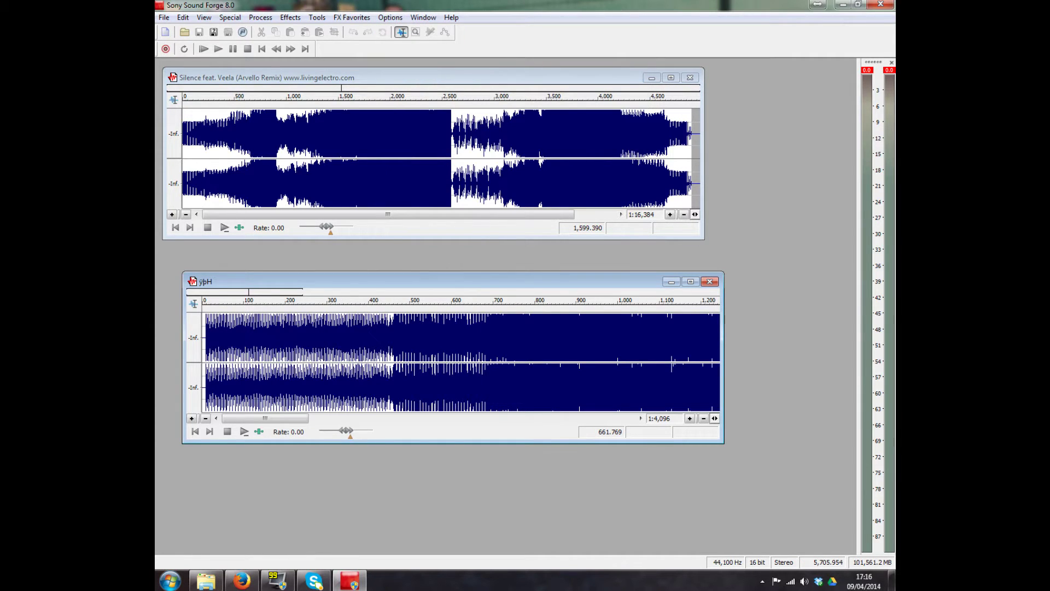
- Place the cursor in the Silence remix at the short break near frame 1,684
key("ctrl+Tab")
key("Up")
key("Up")
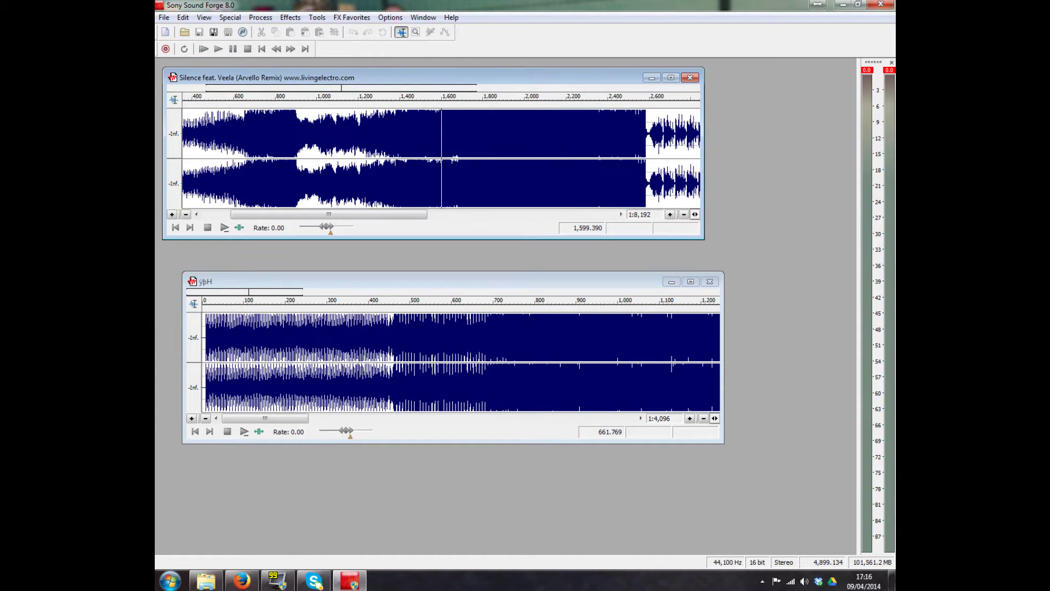
left_click(374, 158)
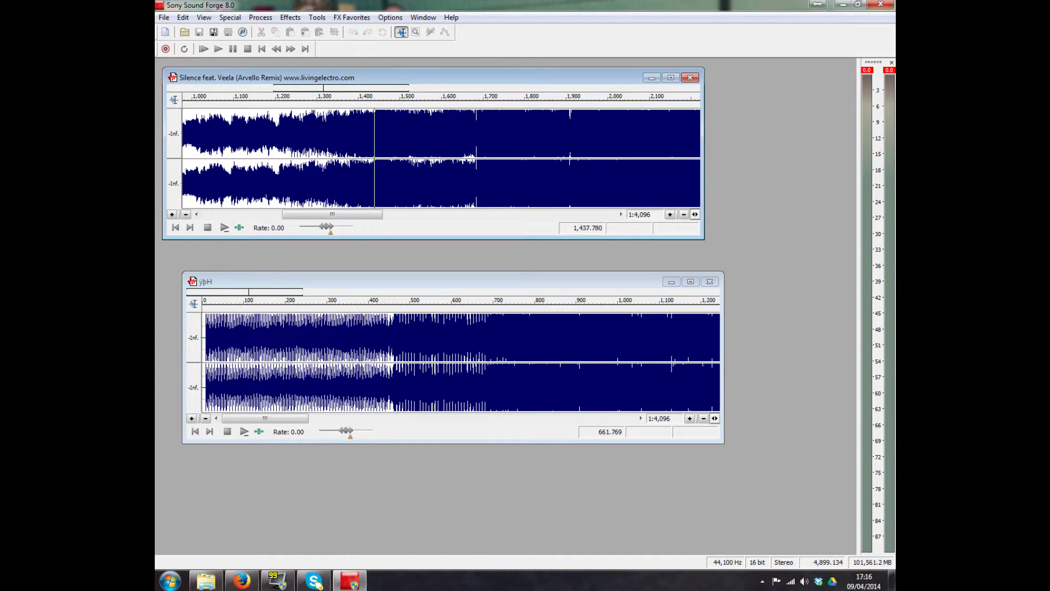
scroll(374, 158, "up", 1)
key("Up")
key("Up")
key("Down")
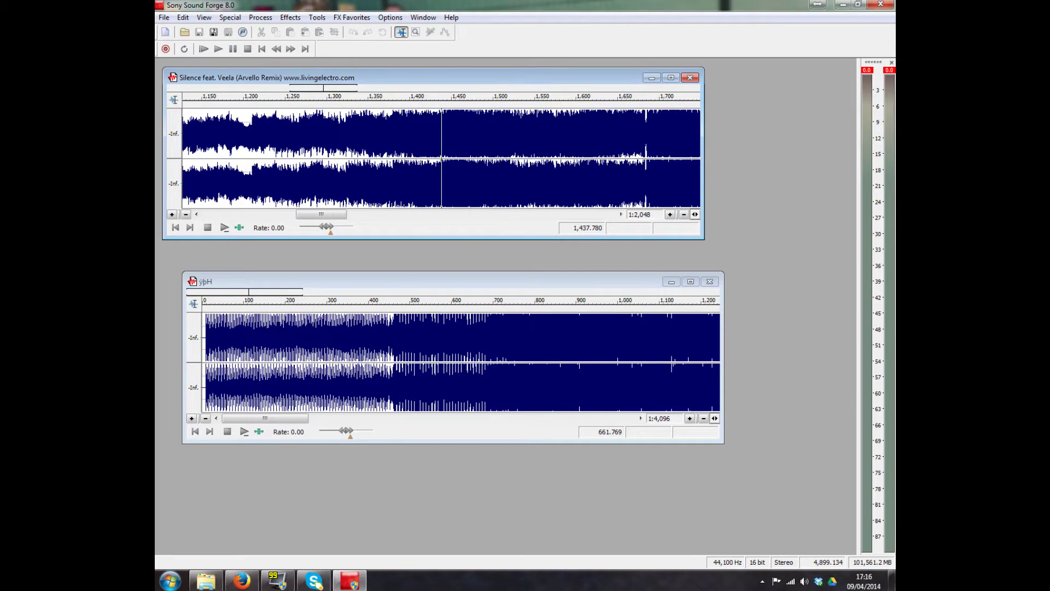
left_click(646, 158)
key("Up")
key("Up")
key("Up")
key("Up")
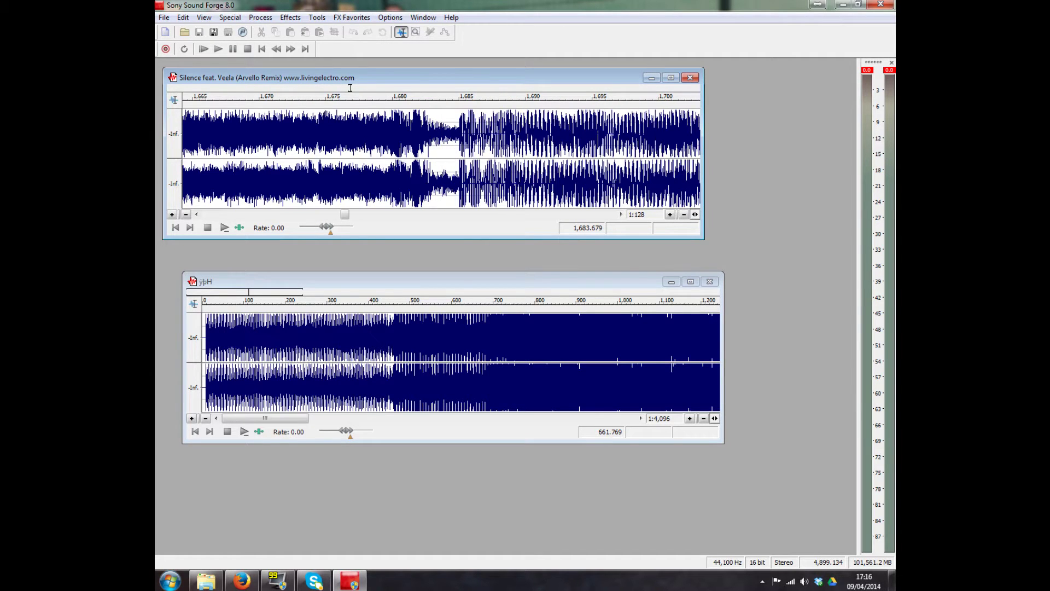
- Play the Silence remix past the break and stop at about frame 1,688.4
key("Right")
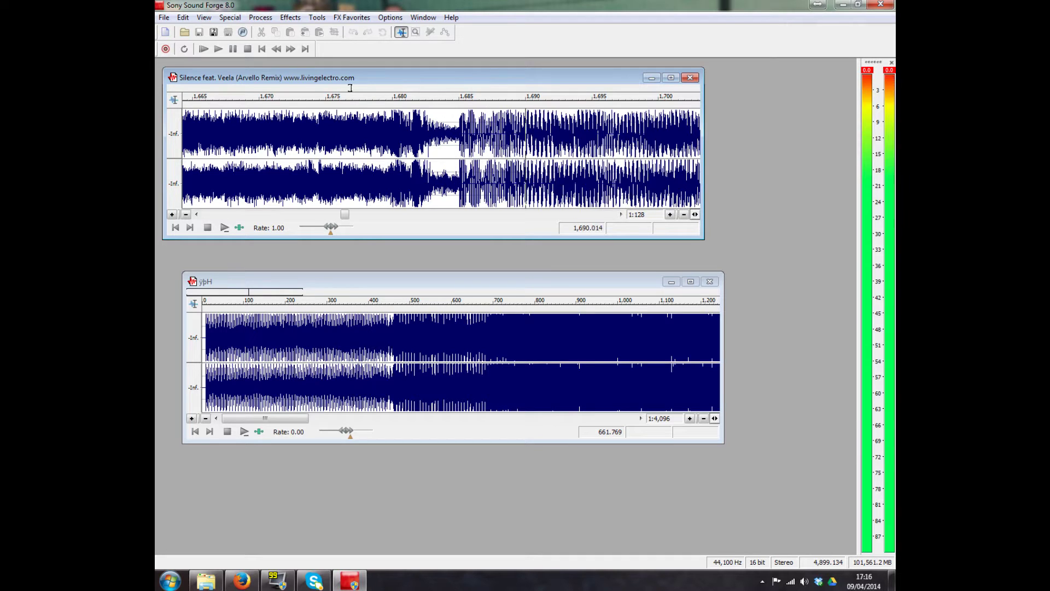
key("Right")
key("space")
key("space")
key("space")
key("space")
- Place the cursor precisely at the start of the beat, at about frame 1,688.52 in the Silence remix
key("Up")
key("Up")
key("Up")
key("Up")
key("Up")
key("Up")
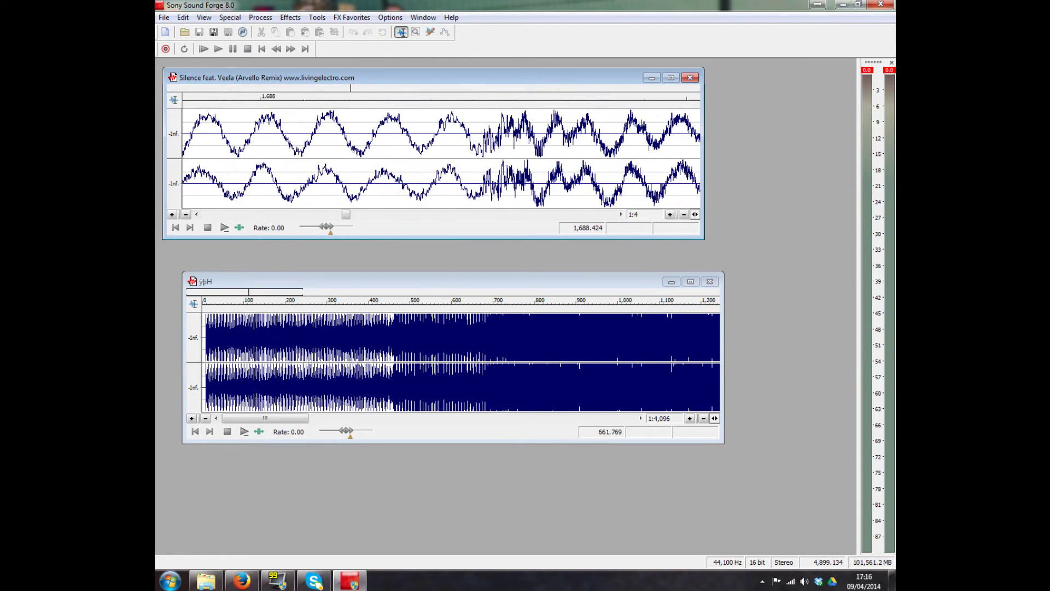
left_click(521, 183)
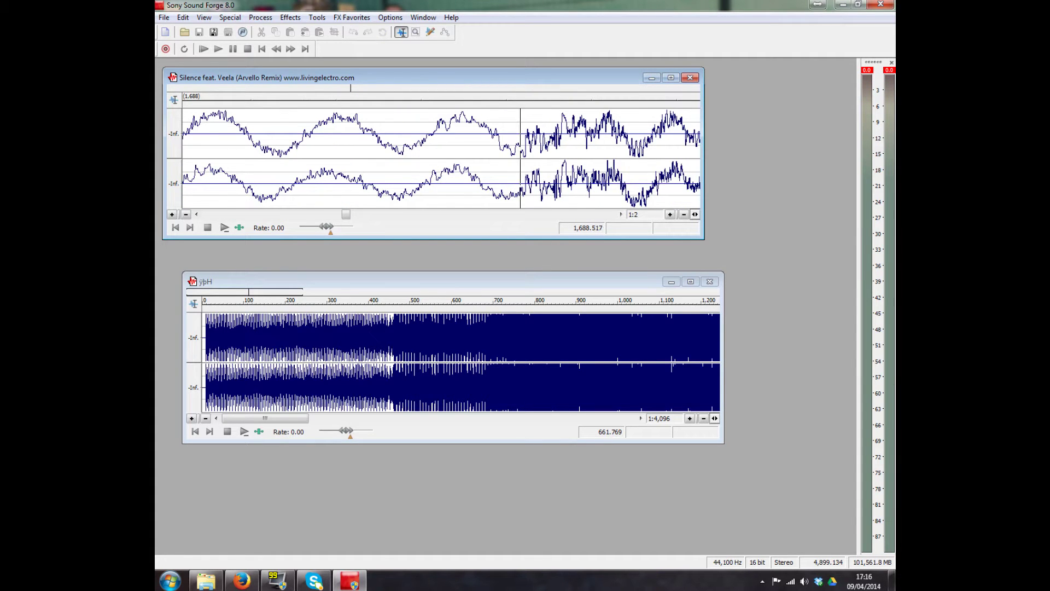
key("Up")
key("Up")
key("Down")
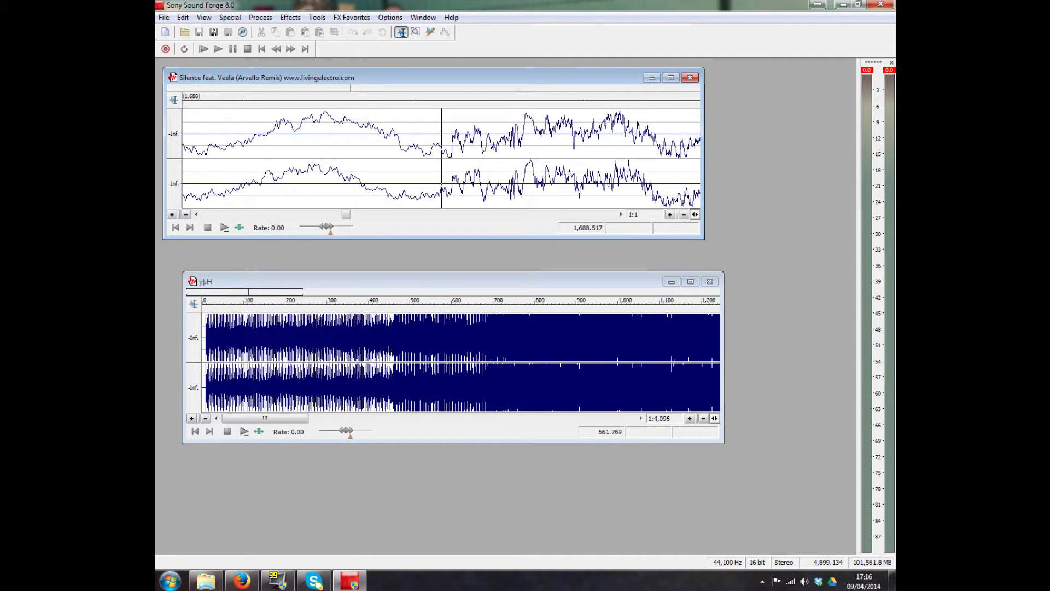
key("Up")
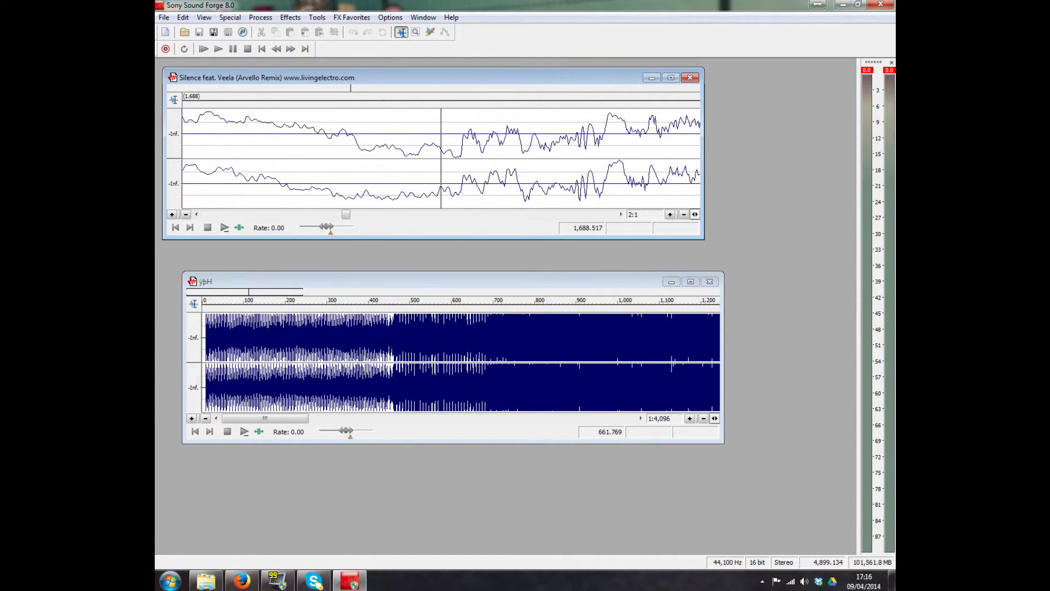
left_click(449, 158)
- Select the Silence remix from the beat's start to about frame 1,941.42, past the following break
left_click_drag(449, 158, 700, 158)
scroll(441, 158, "down", 6)
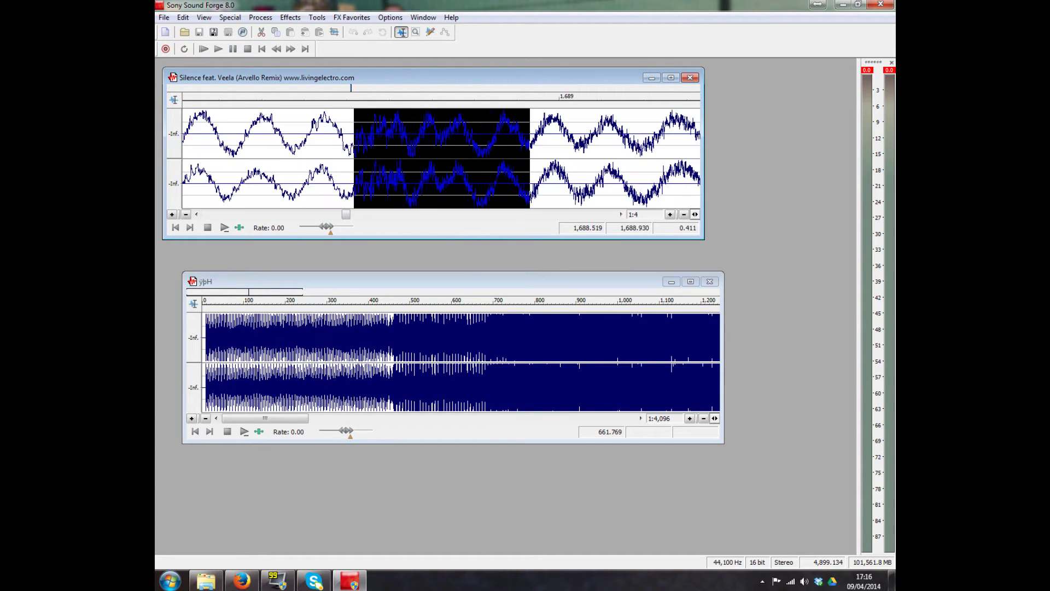
key("shift+Right")
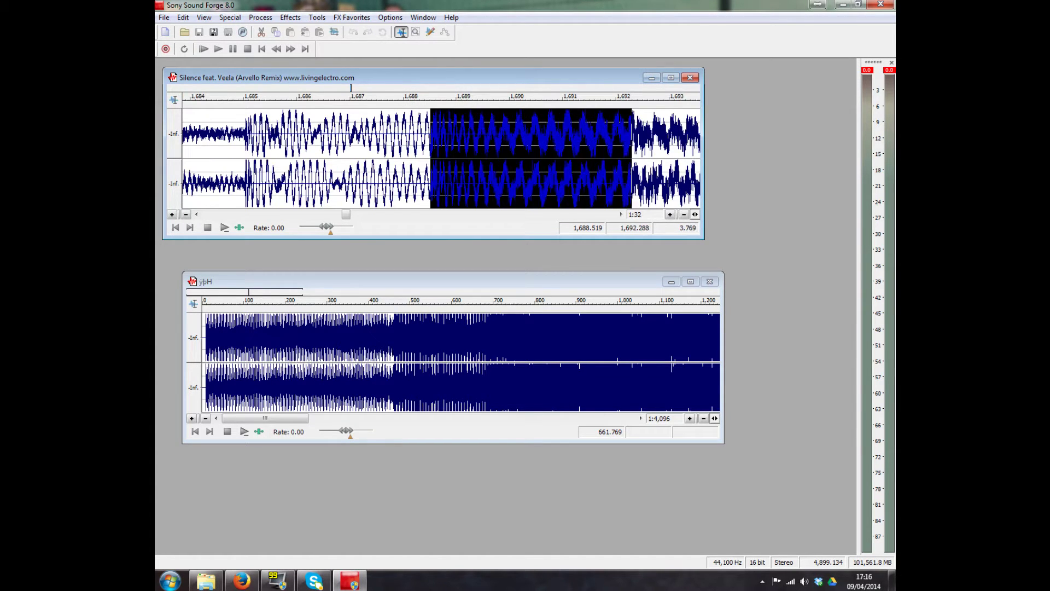
key("Down")
key("Down")
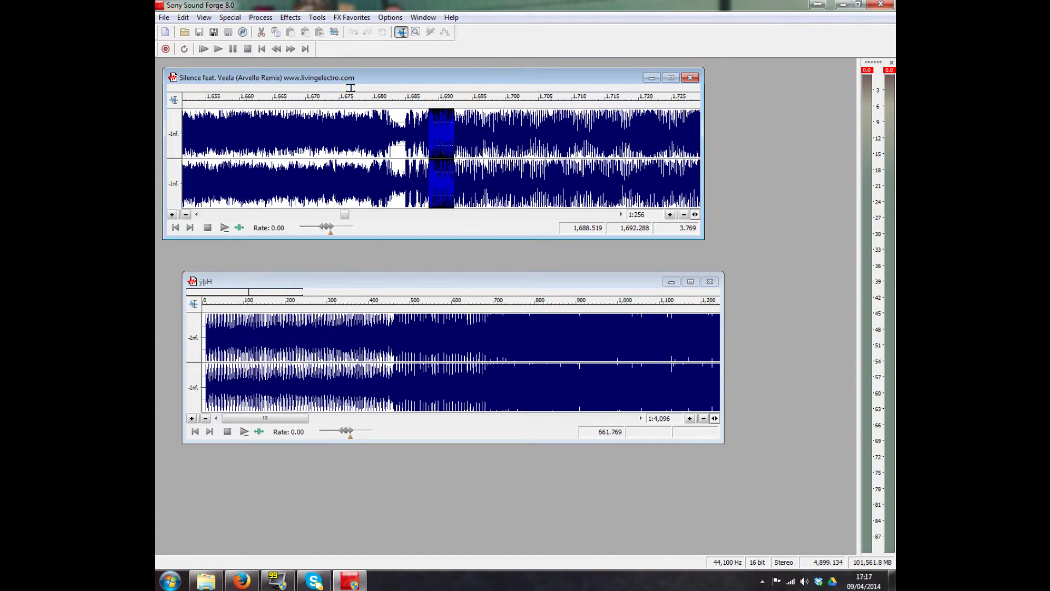
key("shift+Right")
key("Down")
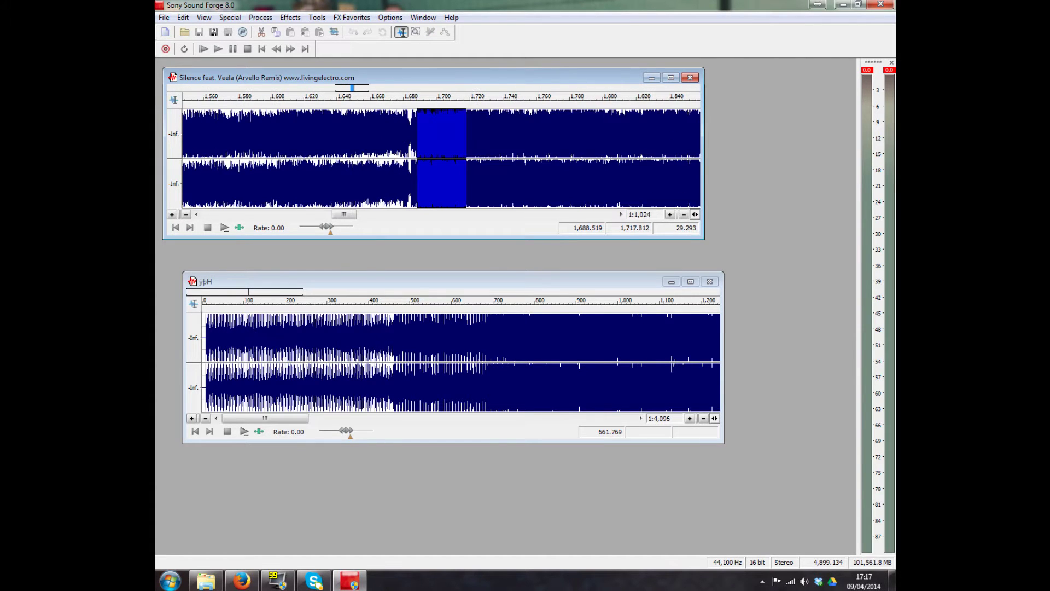
key("shift+Right")
key("Down")
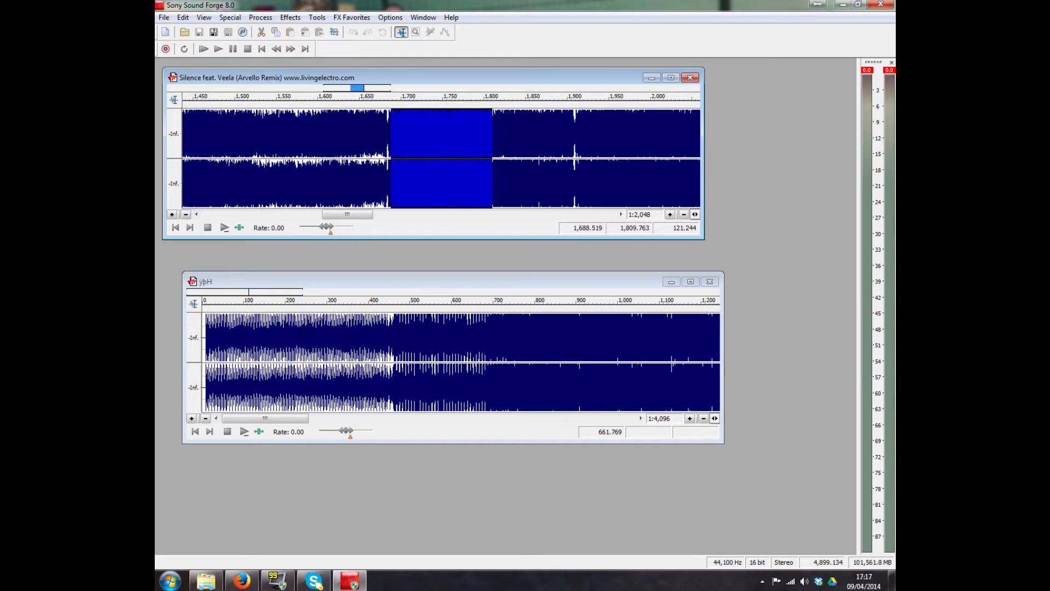
key("shift+Right")
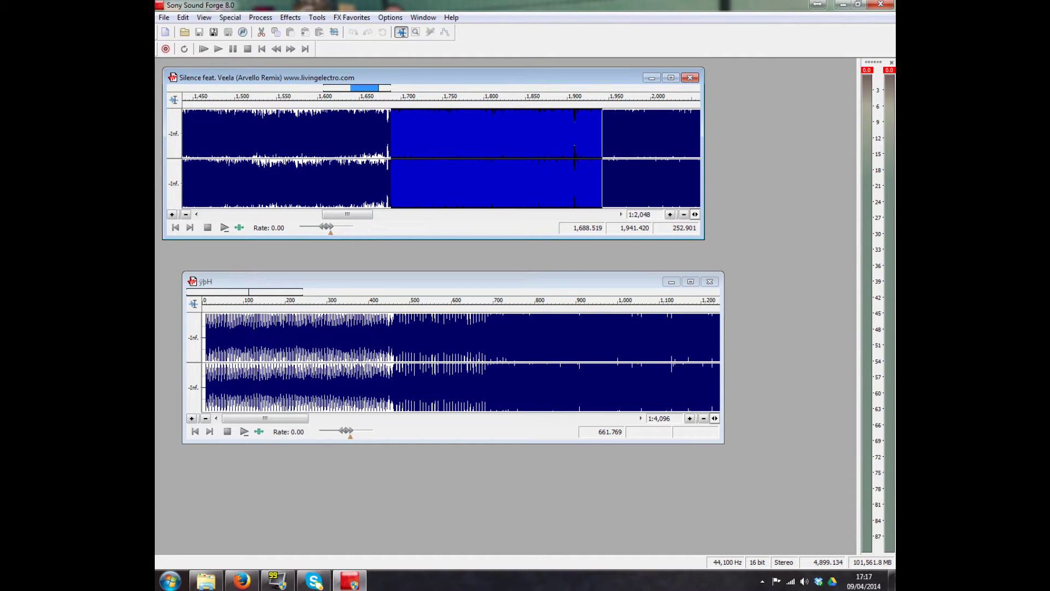
- Copy the selected section of the Silence remix and paste it into a new sound file
right_click(478, 163)
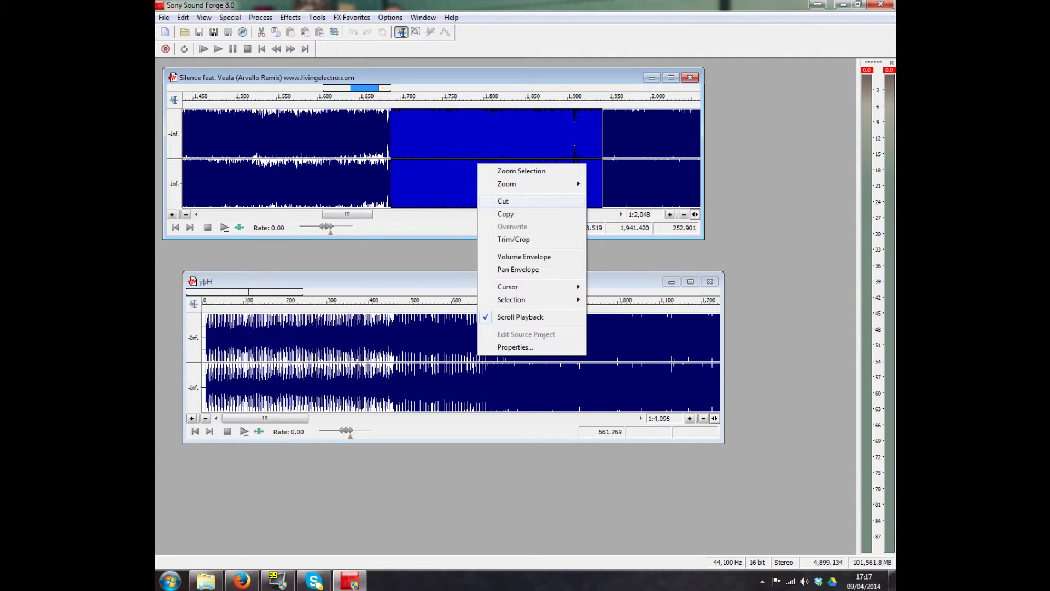
left_click(505, 213)
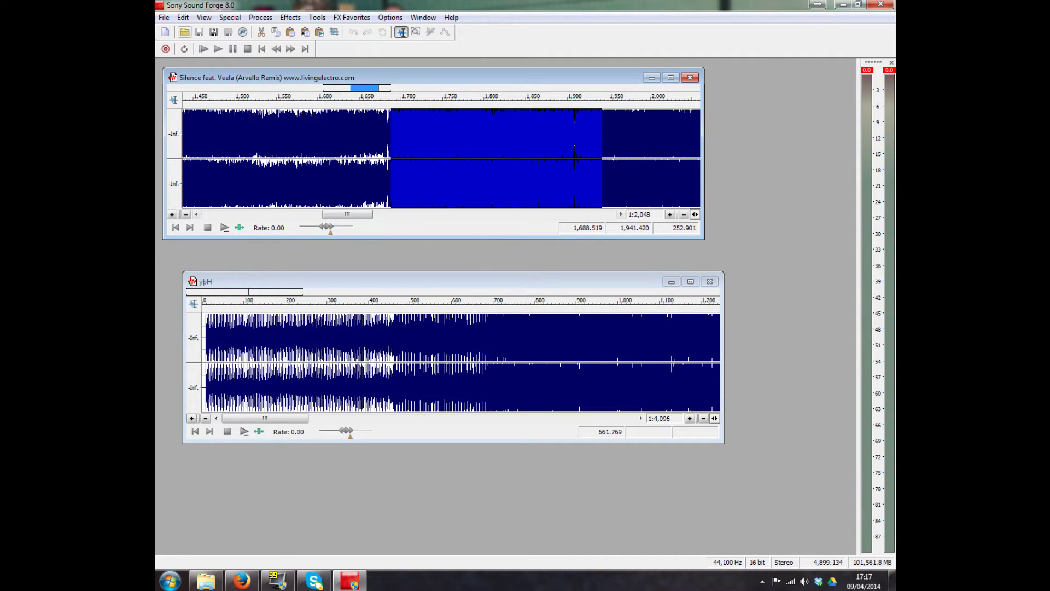
left_click(183, 17)
mouse_move(241, 105)
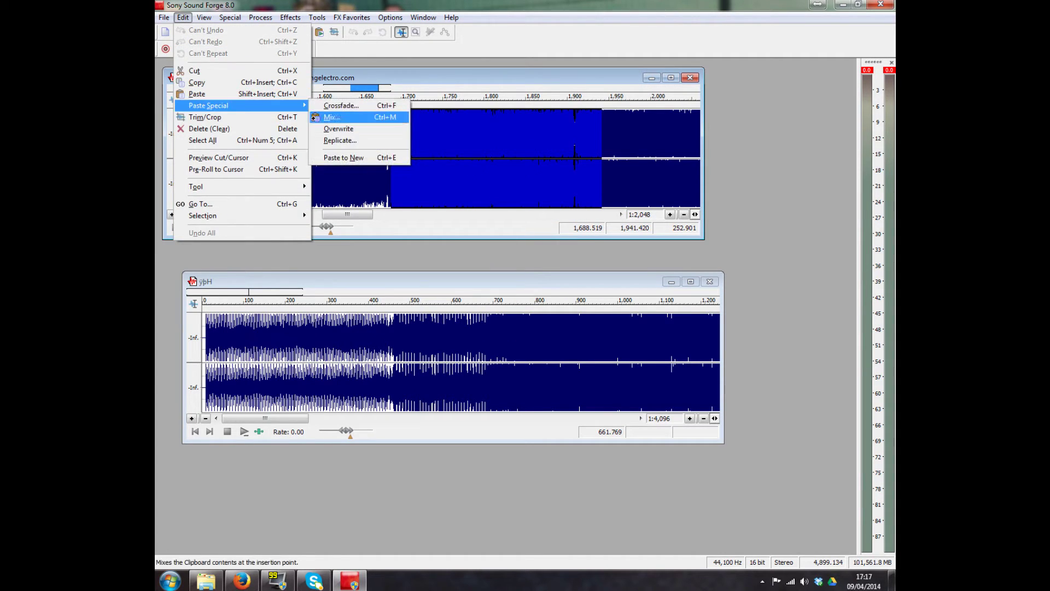
left_click(343, 158)
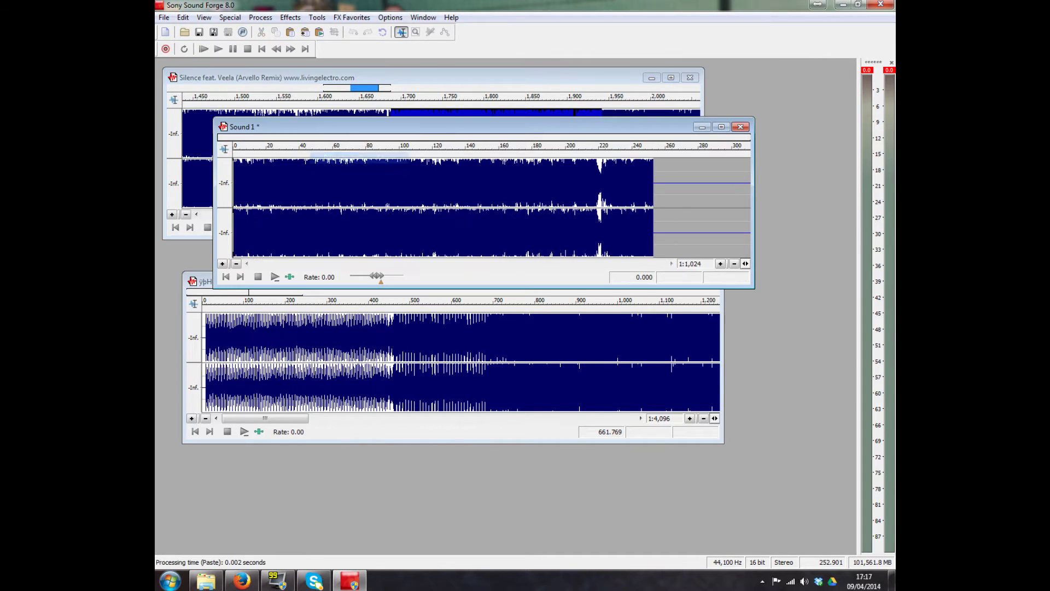
- Move the new sound's window over the Silence remix window and place its cursor near the break at about frame 222
left_click_drag(329, 126, 376, 167)
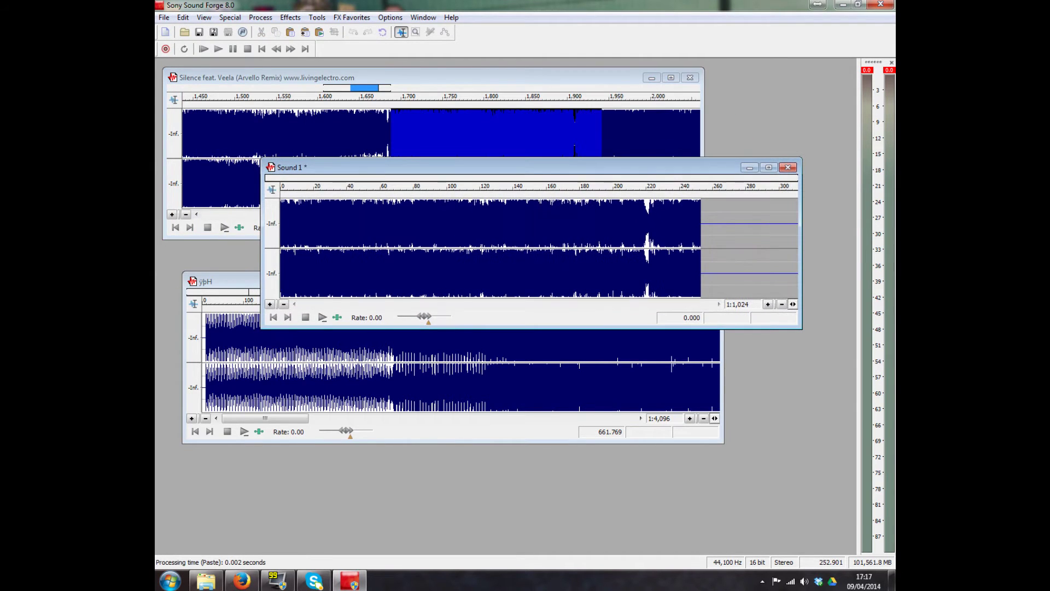
left_click_drag(496, 248, 438, 248)
left_click(650, 248)
left_click_drag(376, 167, 301, 85)
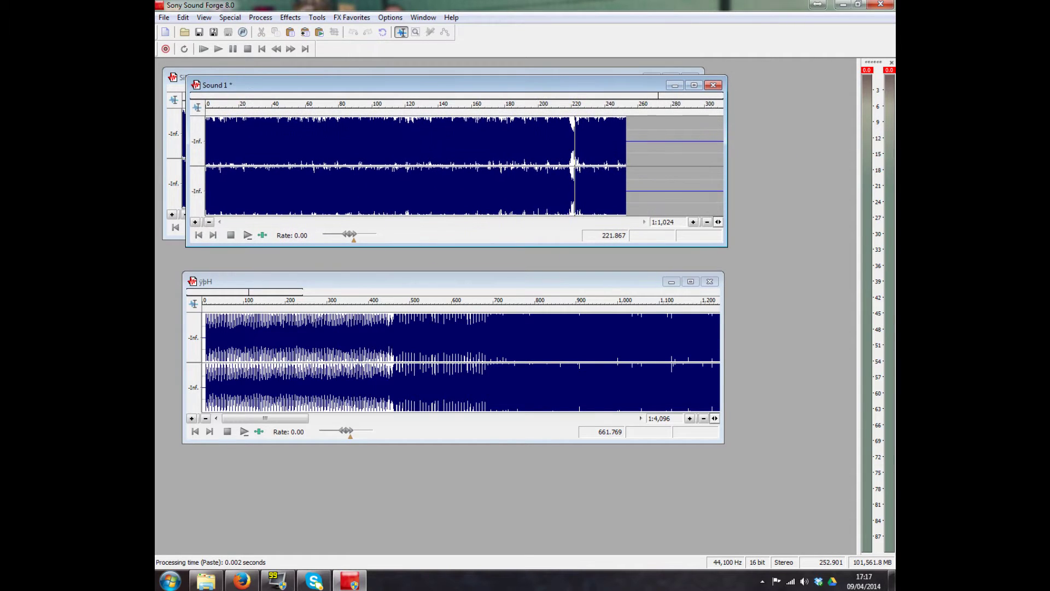
- Play the new sound across the break and stop at the following beat, at about frame 225.01
left_click(257, 166)
left_click(203, 49)
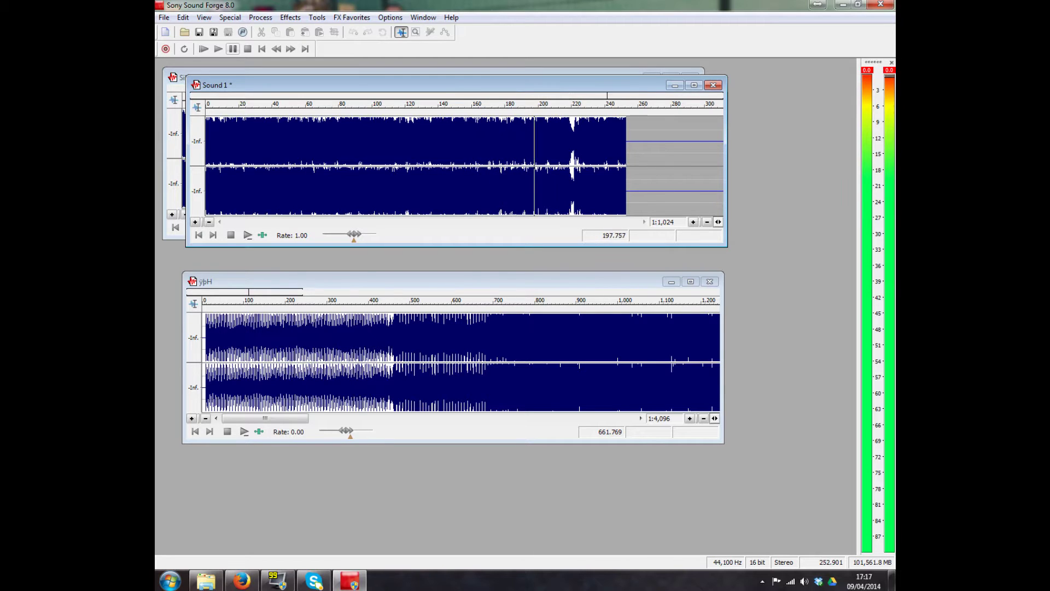
left_click(233, 48)
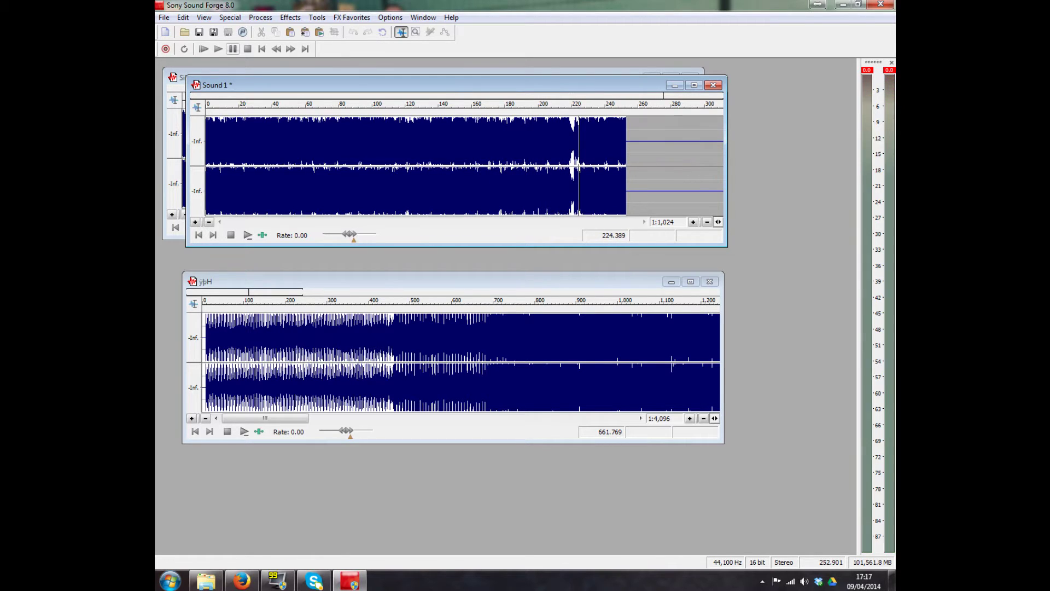
scroll(464, 165, "up", 3)
key("Up")
key("Up")
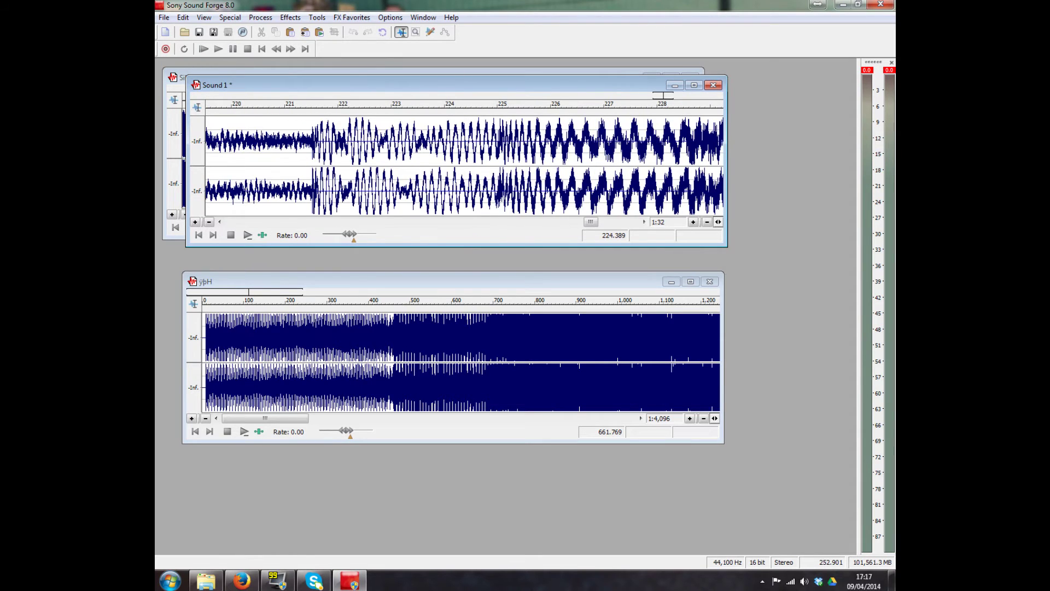
key("space")
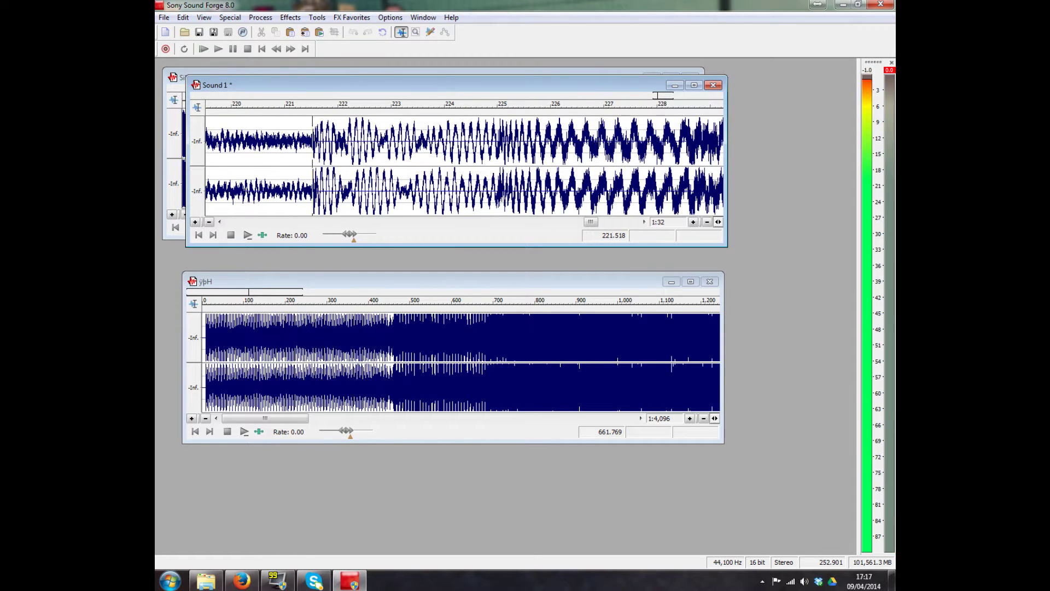
key("space")
key("space")
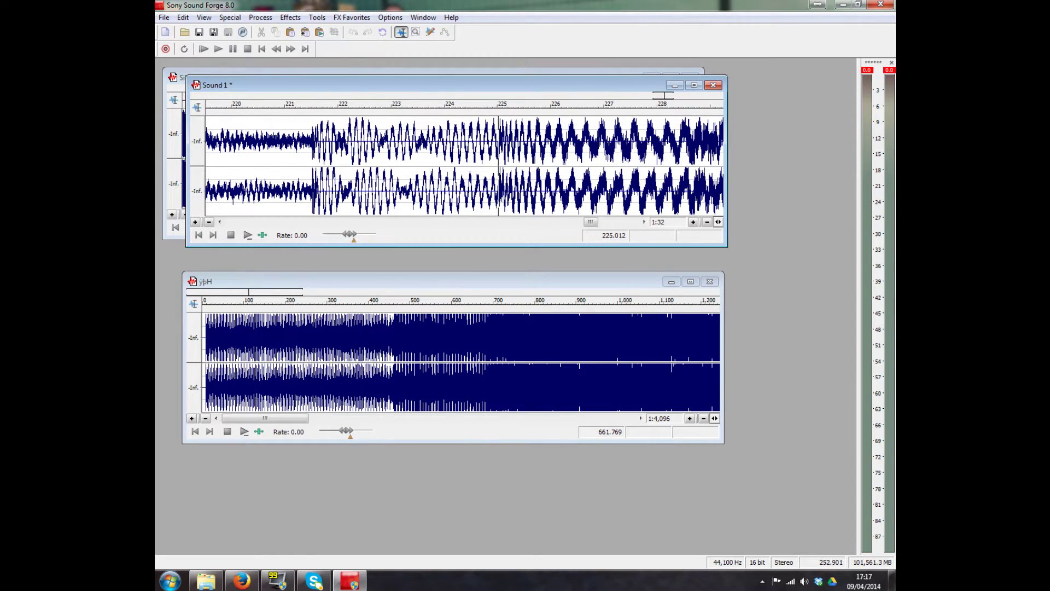
key("space")
- Place the cursor precisely at the beat's start after the break in the new sound, at frame 225.000
key("Up")
key("Up")
key("Up")
key("Up")
key("Up")
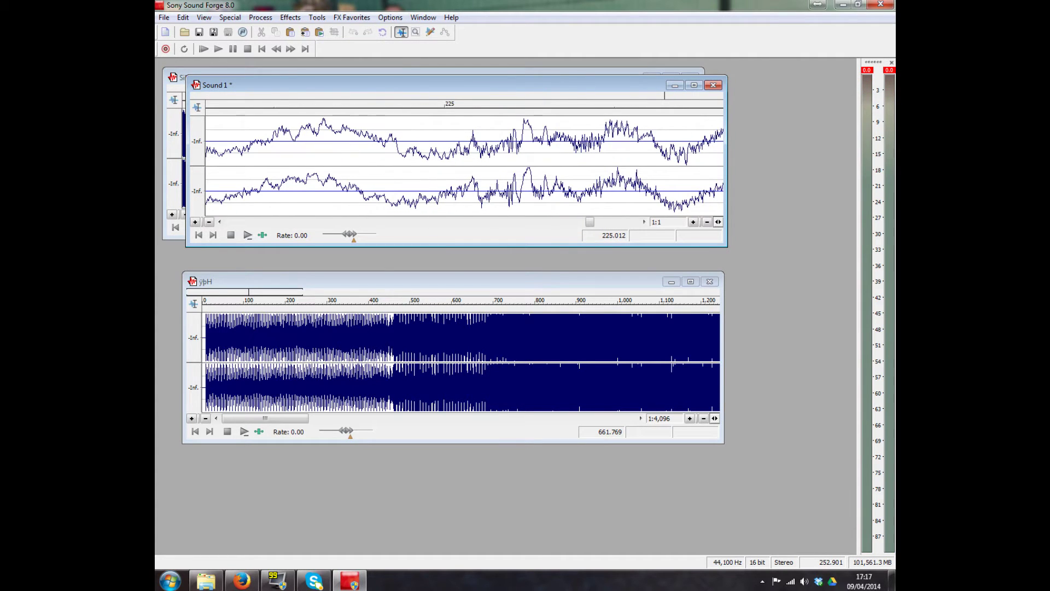
left_click(409, 165)
left_click(414, 164)
left_click(468, 164)
key("Down")
key("Up")
key("Up")
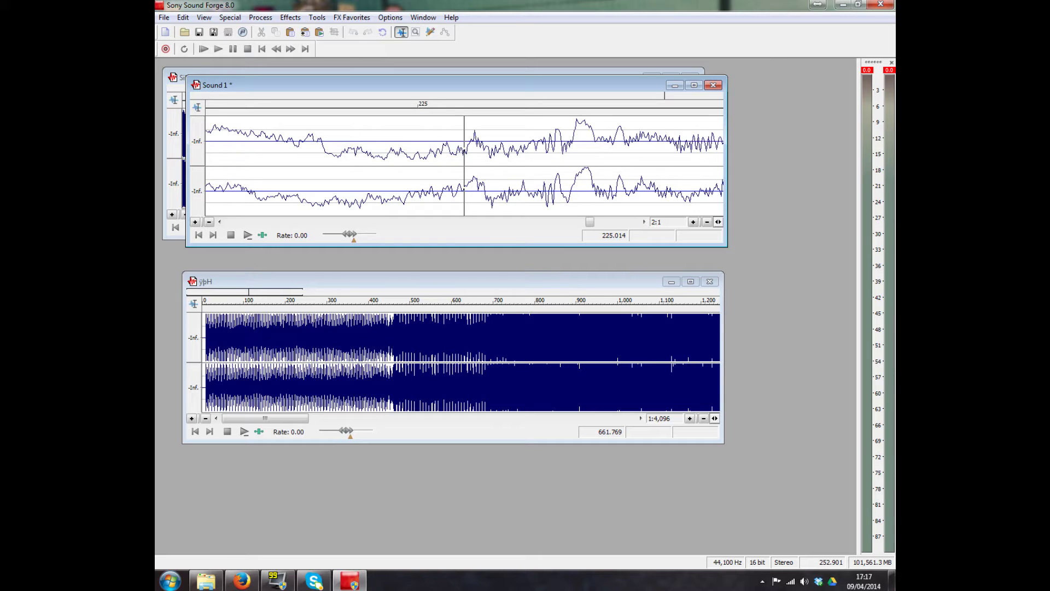
left_click(417, 164)
- Select the new sound from frame 225.000 to its end and delete that part
left_click_drag(417, 164, 725, 164)
scroll(465, 164, "down", 6)
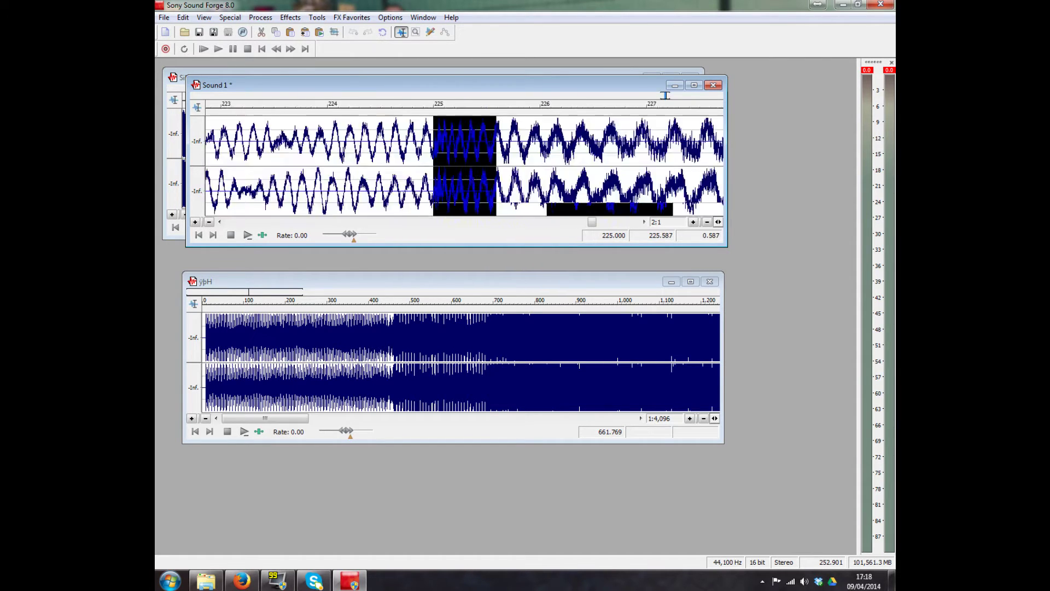
left_click_drag(481, 164, 725, 164)
key("Down")
key("Down")
key("Down")
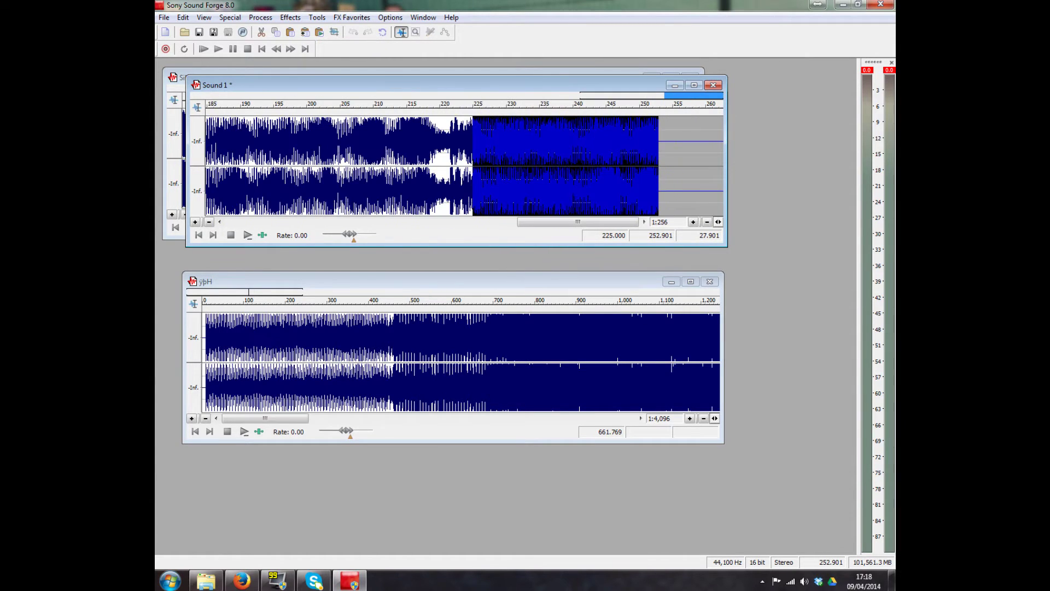
key("Delete")
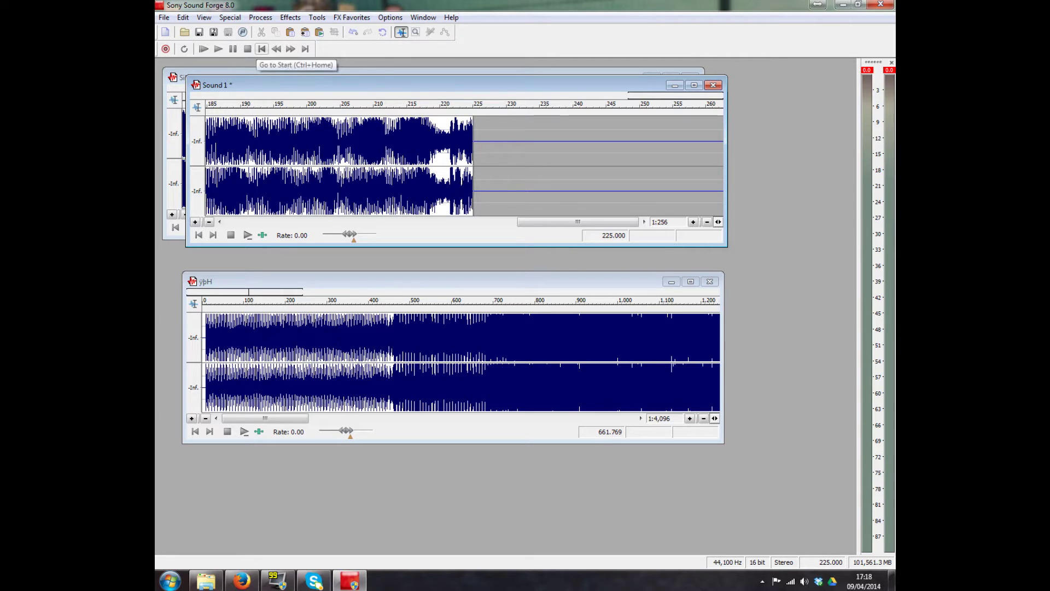
- Review the whole trimmed sound from its start to its end
left_click(261, 49)
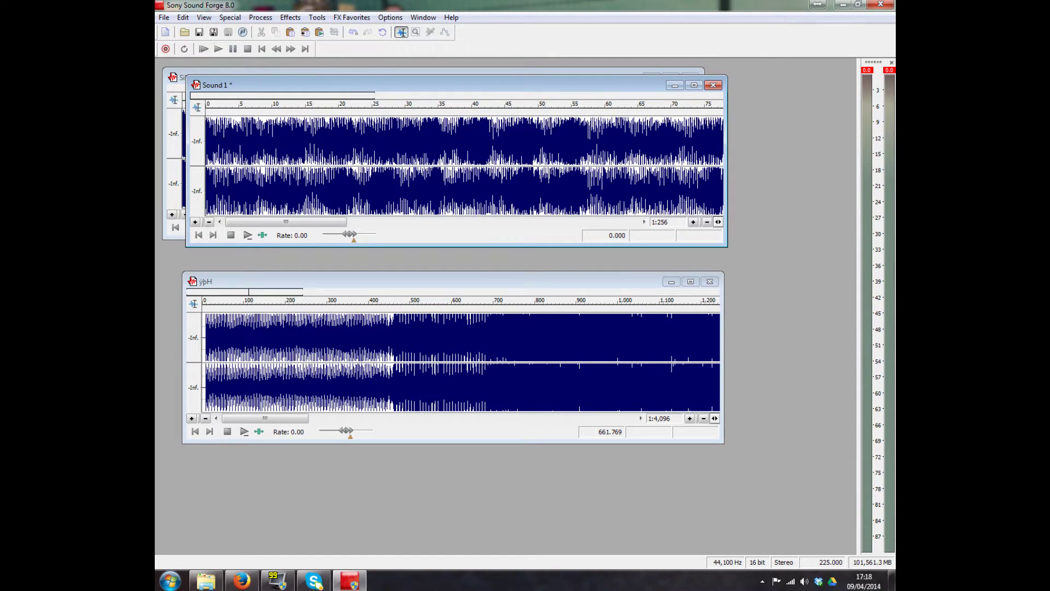
scroll(464, 166, "down", 2)
key("ctrl+End")
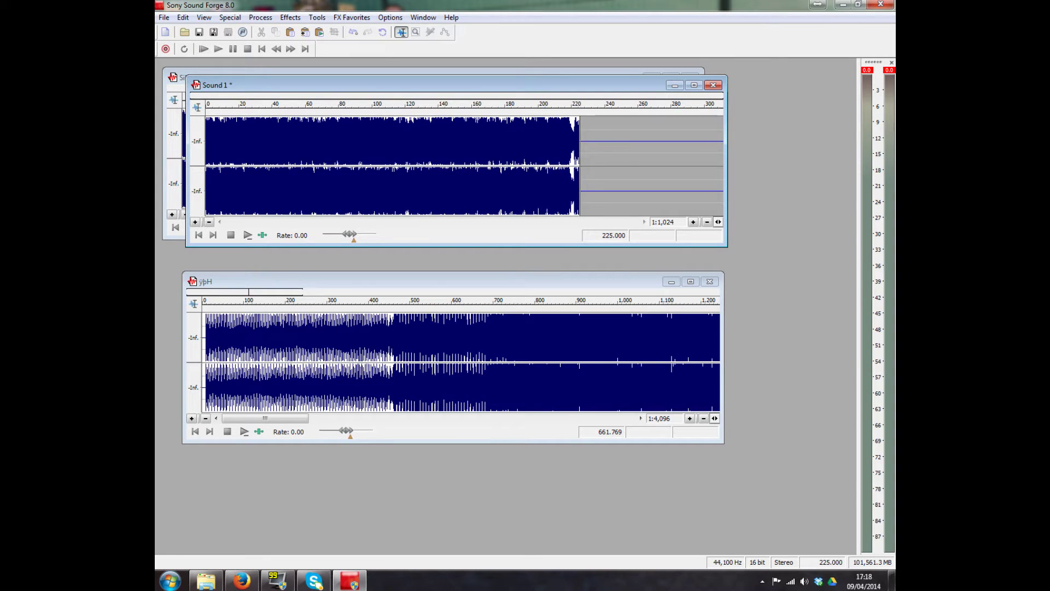
key("ctrl+Tab")
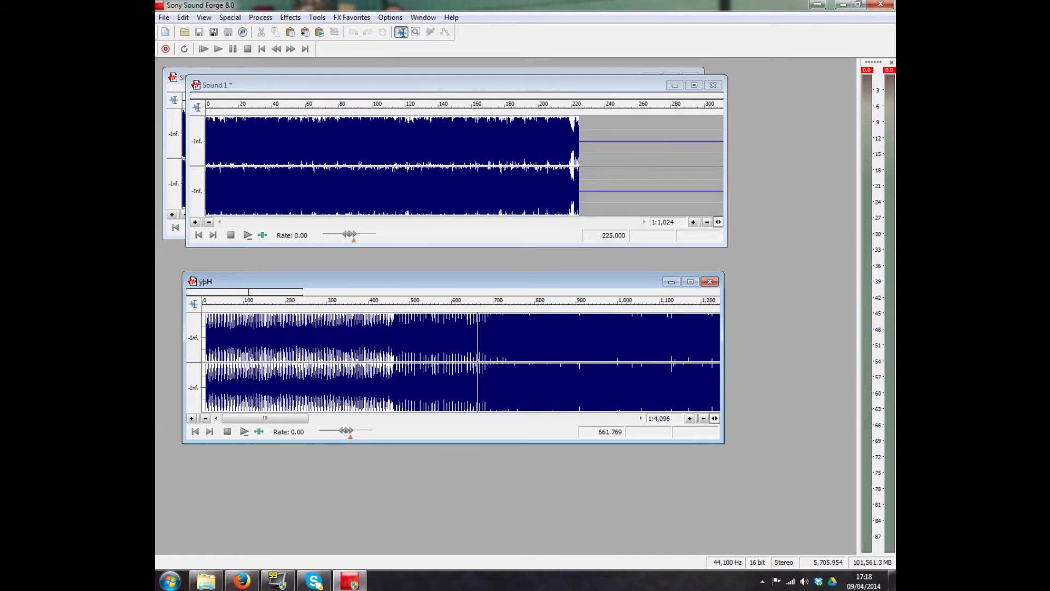
left_click_drag(400, 362, 558, 362)
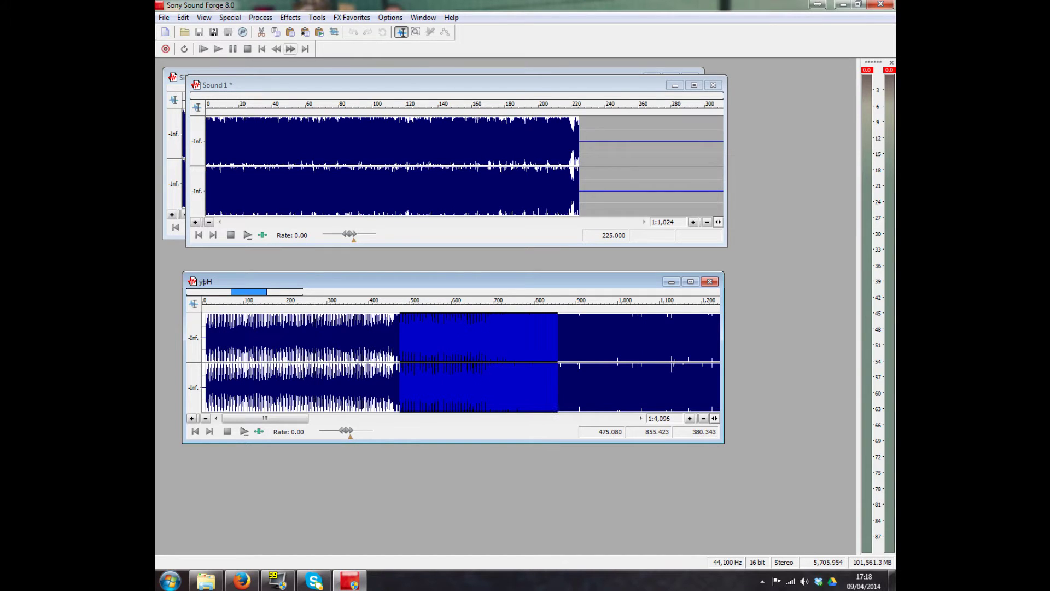
key("ctrl+Tab")
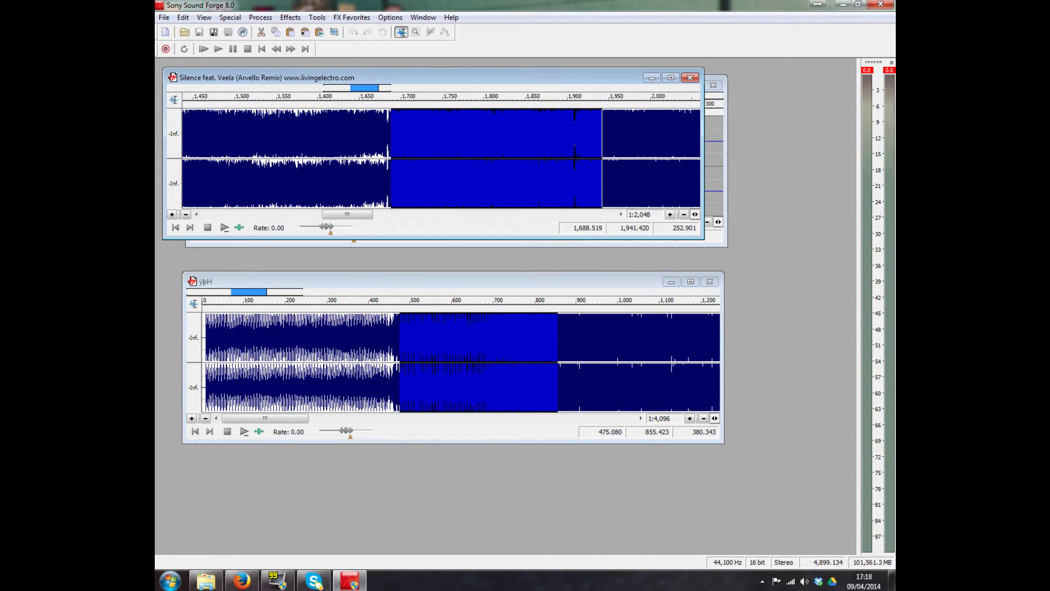
key("ctrl+Tab")
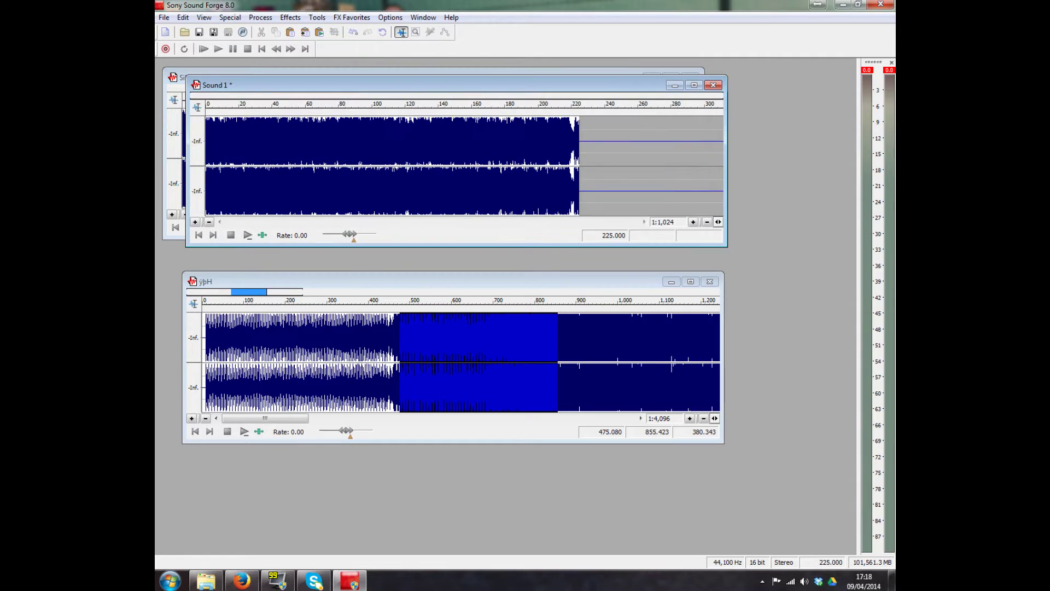
- Go to the start of the ÿþH track and place the cursor just before its first beat, at about frame 8.82
left_click(307, 361)
left_click(307, 361)
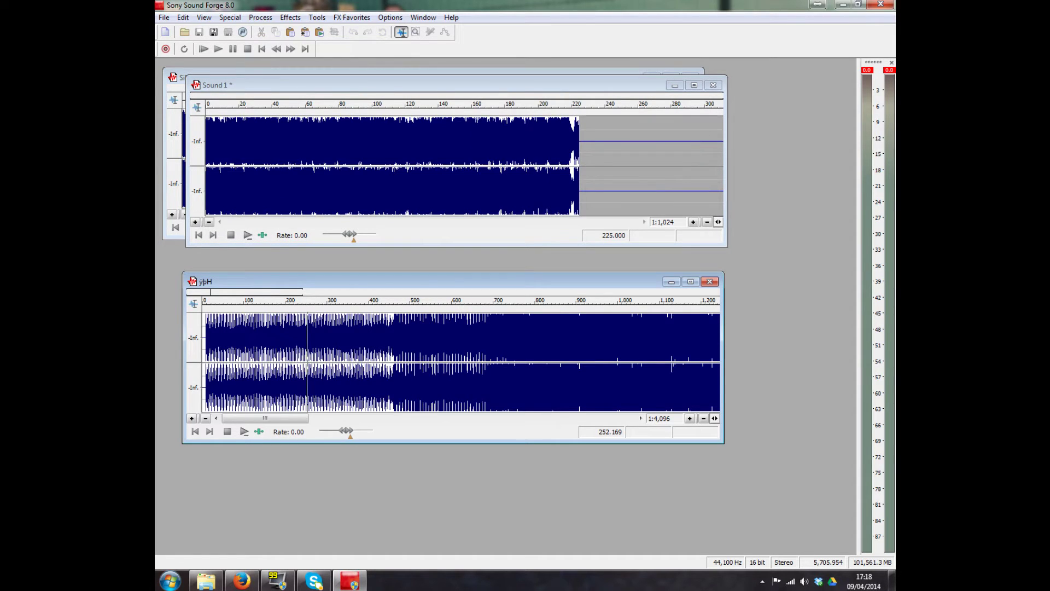
left_click(262, 49)
key("Up")
key("Up")
key("Up")
key("Up")
key("Up")
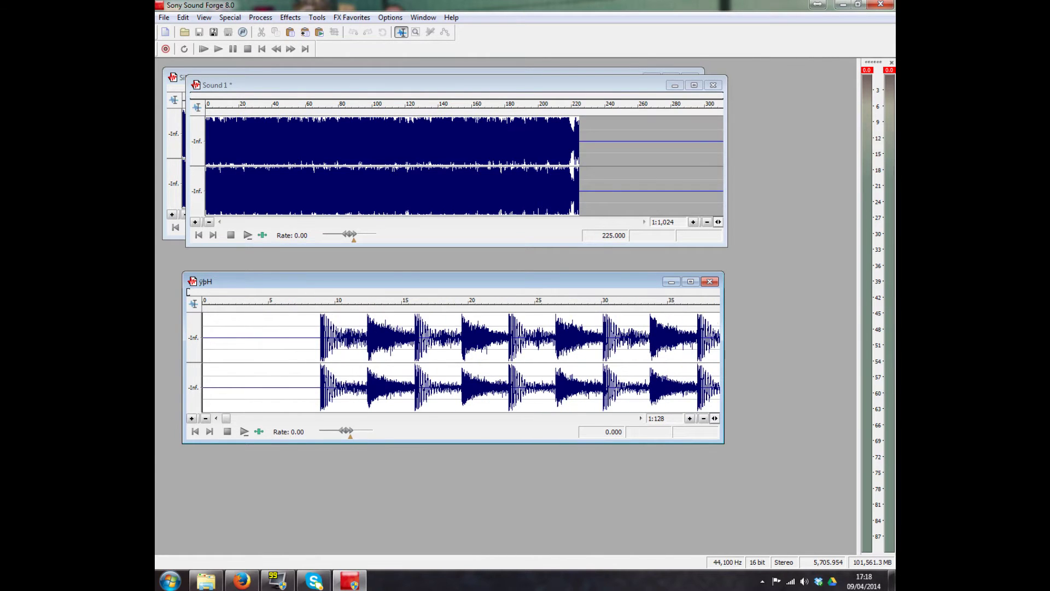
key("Up")
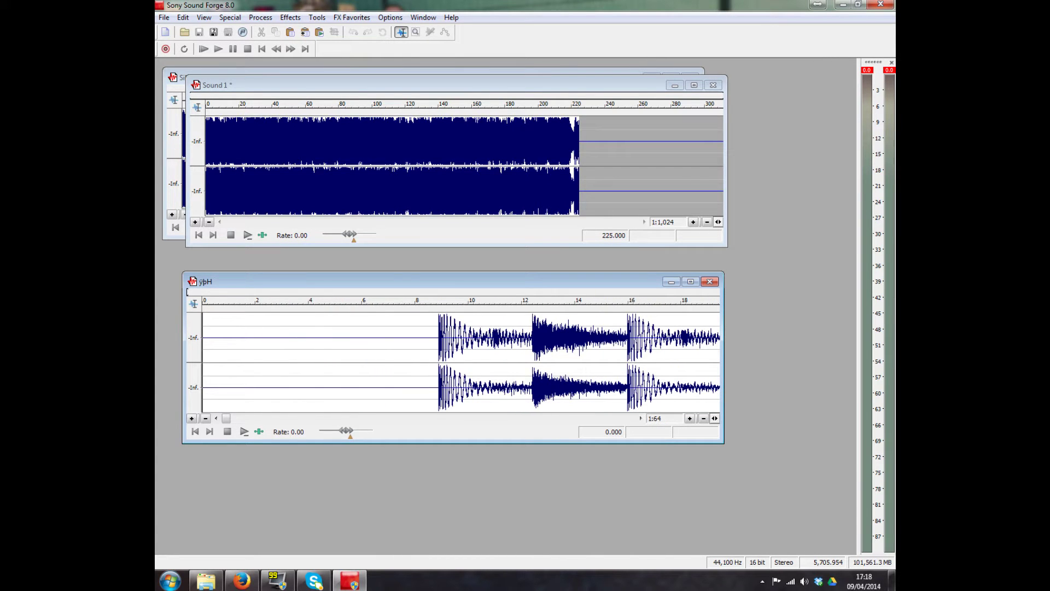
left_click(437, 362)
key("Up")
key("Up")
key("Up")
key("Up")
key("Up")
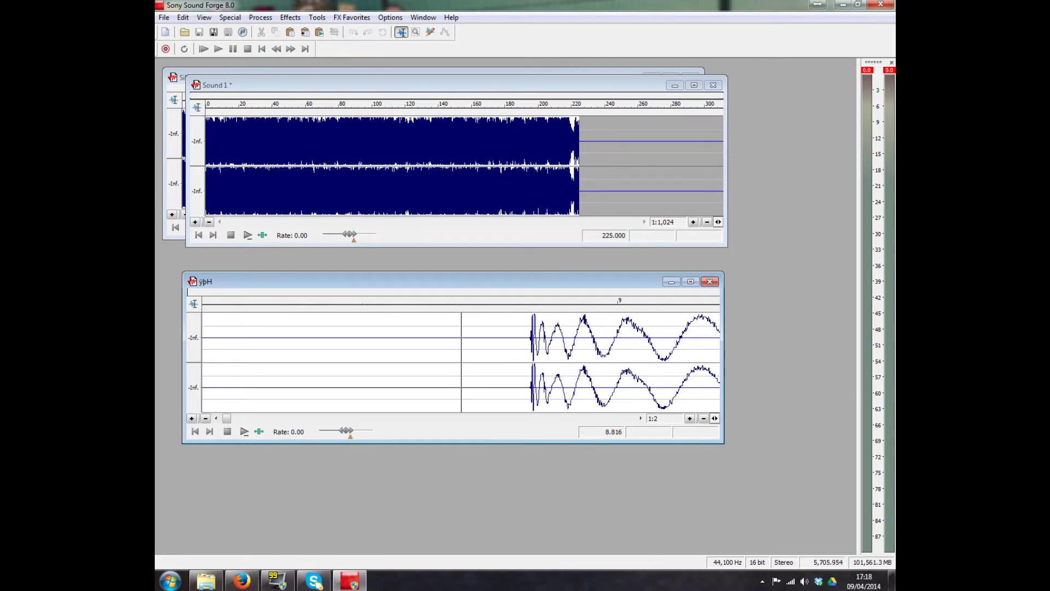
- Move the cursor precisely to the onset of the ÿþH track's first beat, at frame 8.897
left_click(530, 362)
key("Up")
key("Up")
key("Up")
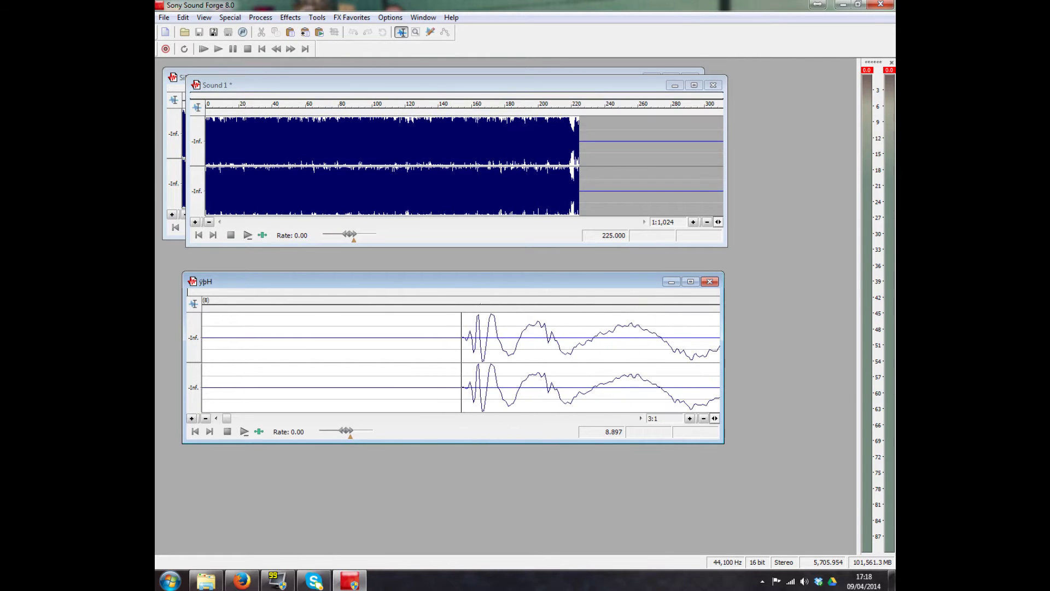
key("Up")
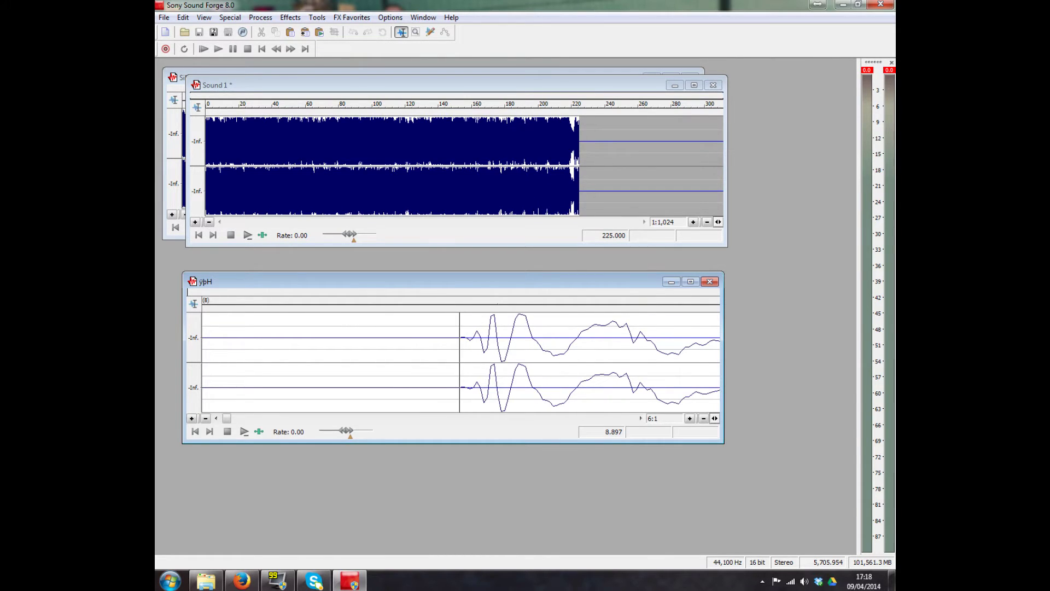
- Select the silence from the ÿþH track's start to frame 8.897 and cut it
left_click_drag(463, 362, 202, 362)
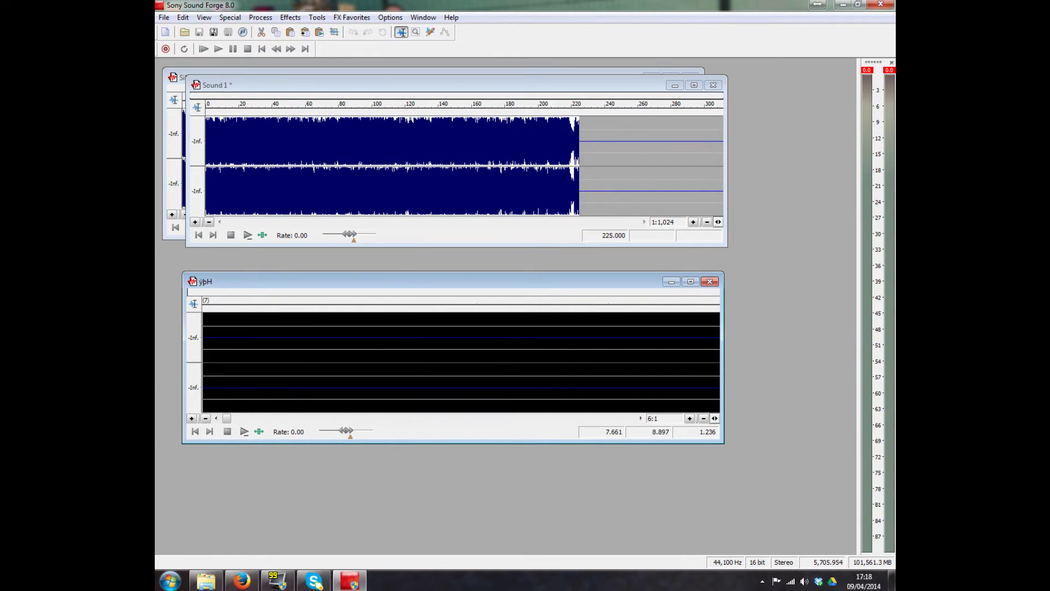
scroll(461, 362, "down", 10)
key("shift+Home")
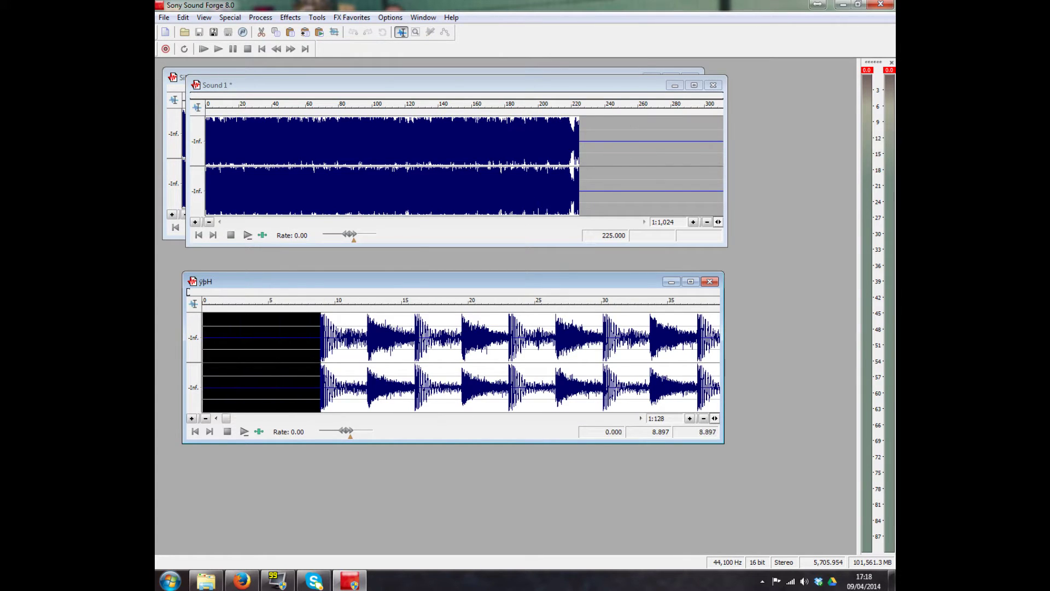
key("shift+F10")
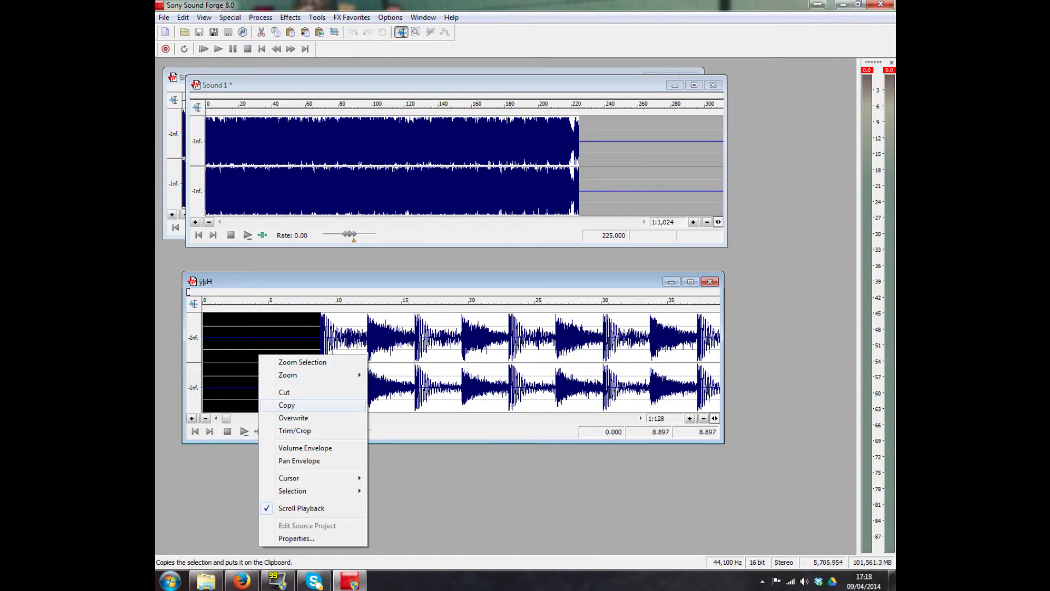
left_click(284, 393)
- Play the opening of the ÿþH track and stop at about frame 225.79
left_click(262, 362)
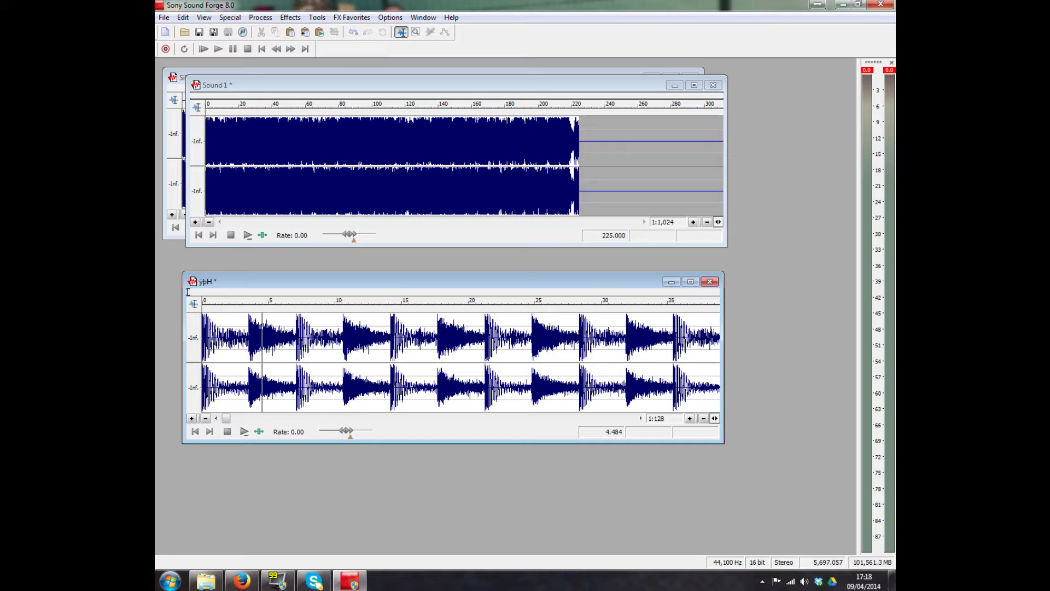
key("Page_Down")
key("Page_Down")
left_click(204, 48)
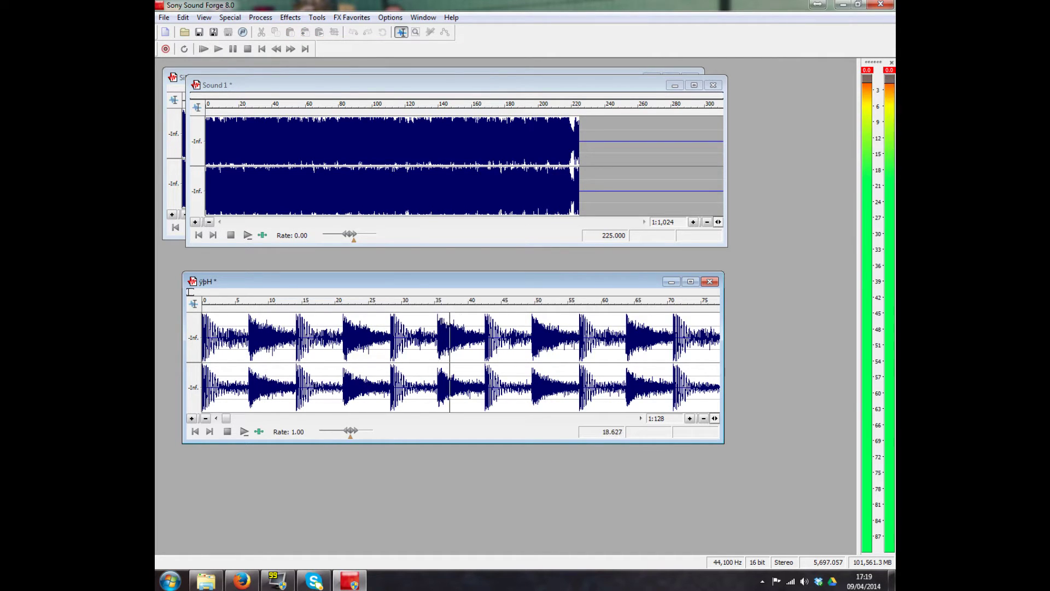
key("Down")
key("Down")
key("Down")
key("Down")
key("Down")
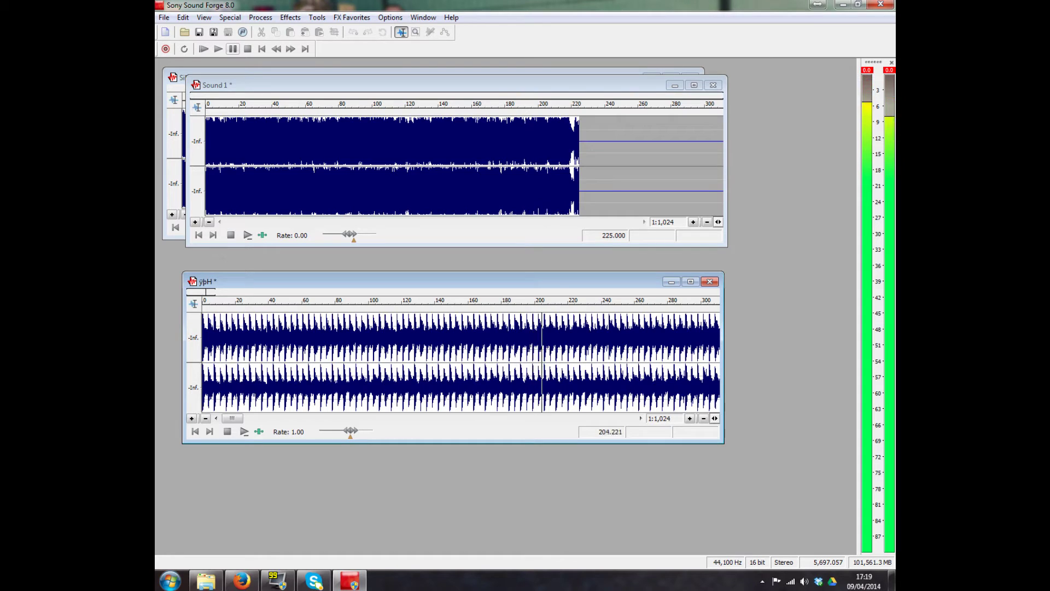
key("space")
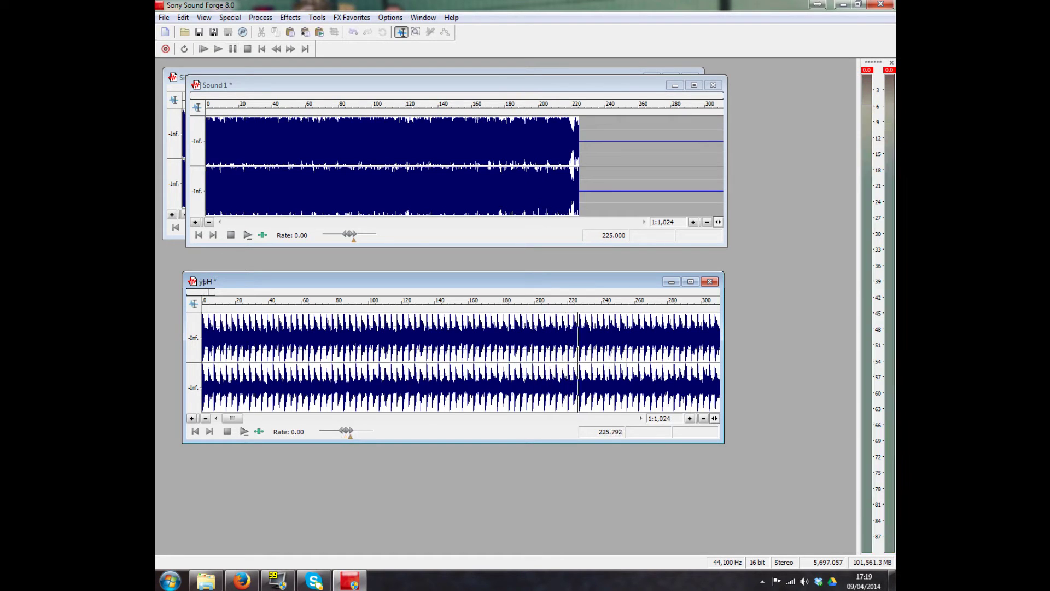
- Audition the beats around that point in the ÿþH track and leave the cursor at about frame 226.40
key("Up")
key("Up")
key("Up")
key("space")
key("space")
key("Down")
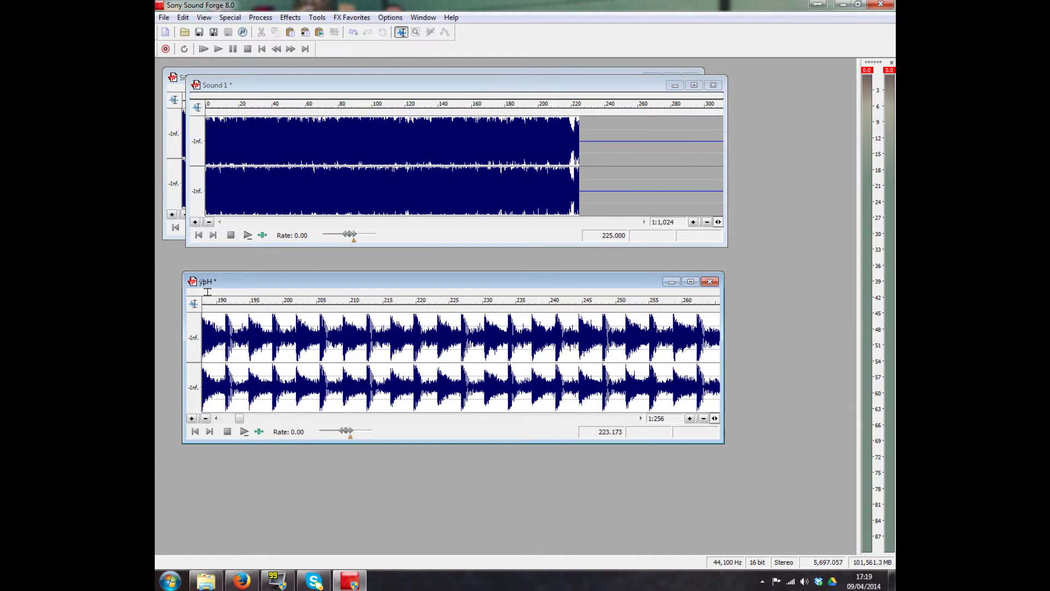
key("Right")
key("space")
key("space")
key("Up")
key("Up")
key("Up")
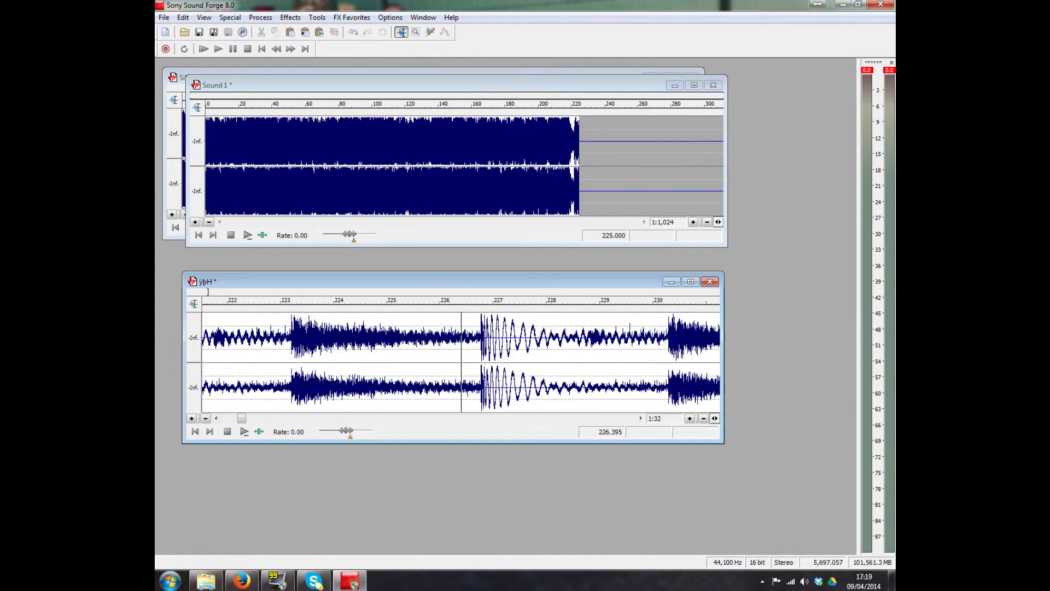
- Place the cursor precisely at the start of the next beat in the ÿþH track, at frame 226.771
left_click(480, 362)
key("Up")
key("Up")
key("Up")
key("Up")
key("Up")
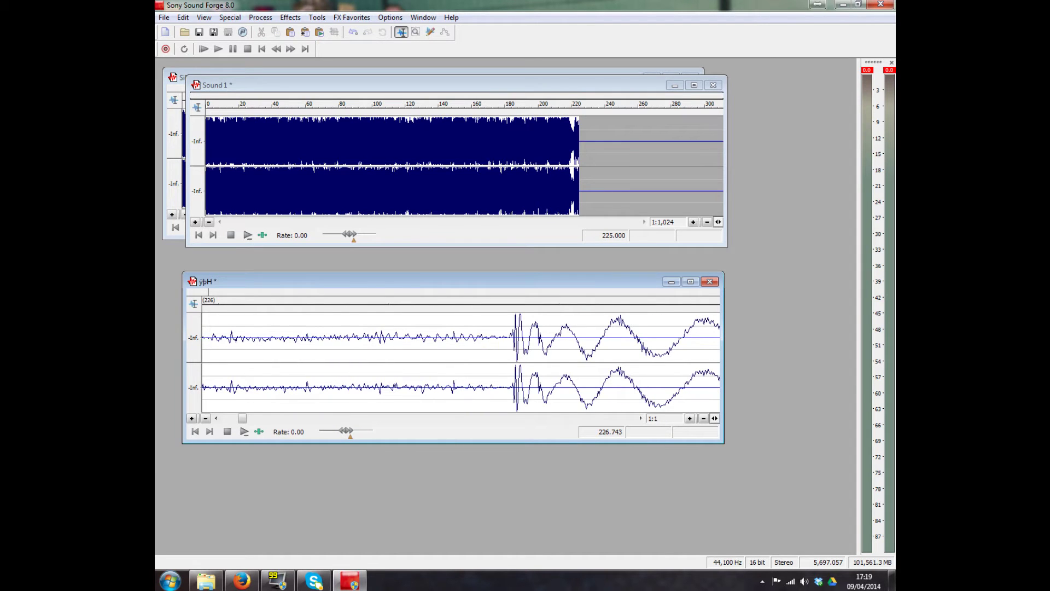
key("Up")
key("Up")
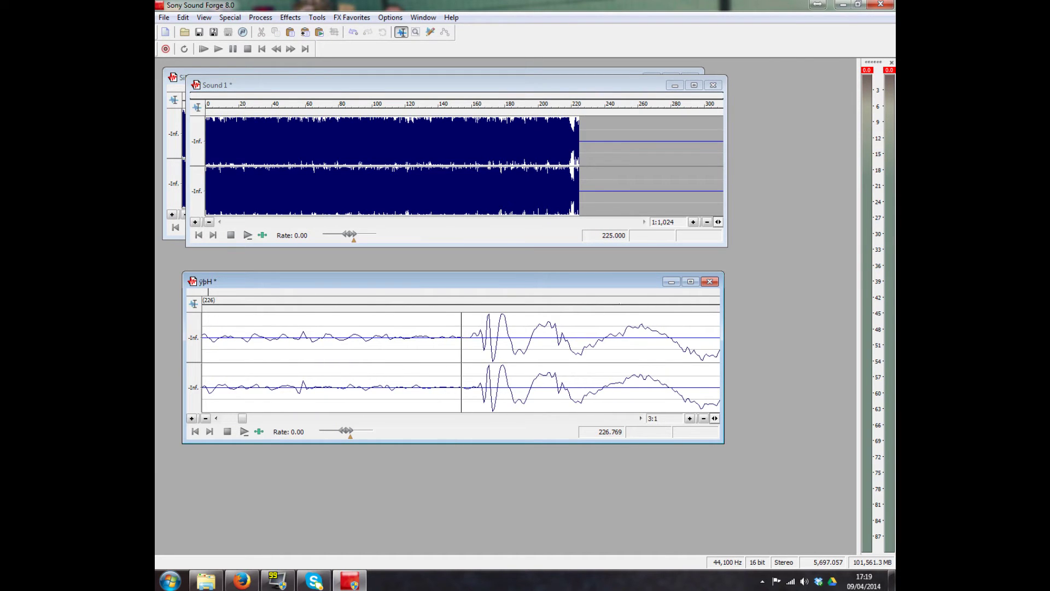
key("Up")
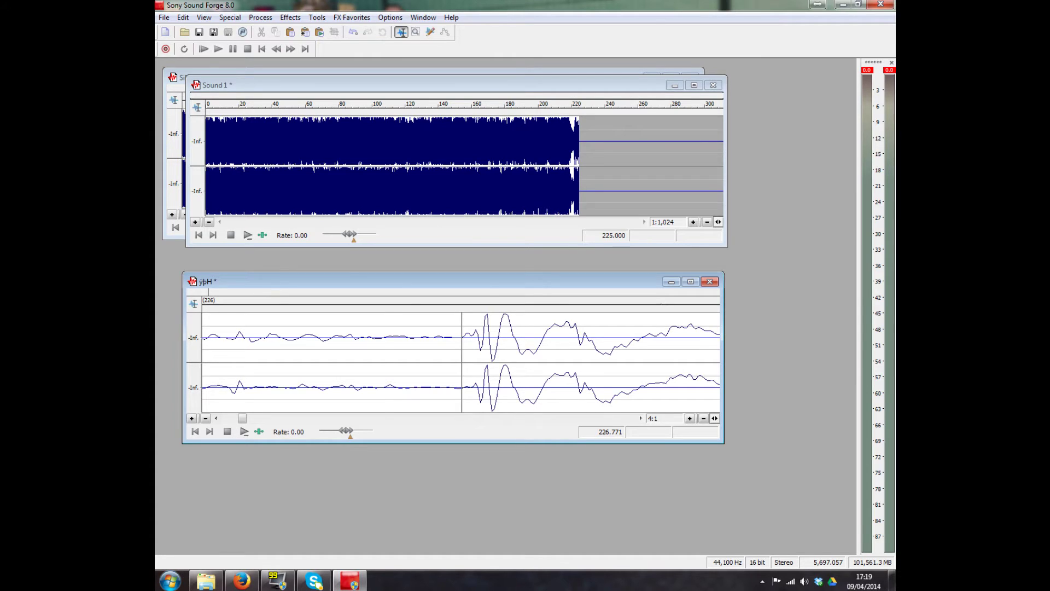
- Select the ÿþH track from frame 226.771 back to its very start
left_click_drag(461, 362, 202, 362)
scroll(462, 362, "down", 3)
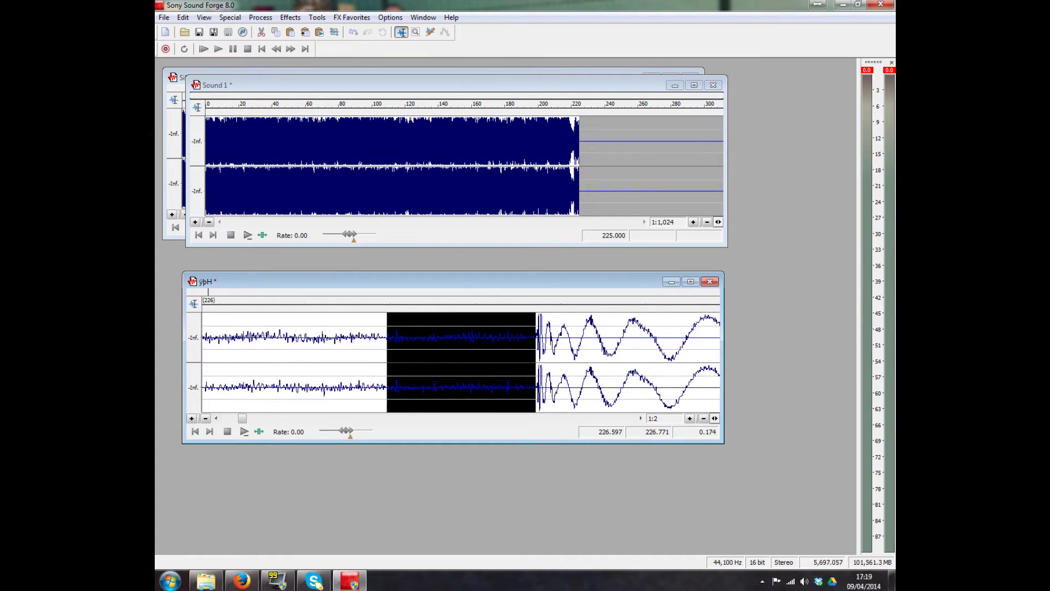
scroll(461, 362, "down", 1)
key("Down")
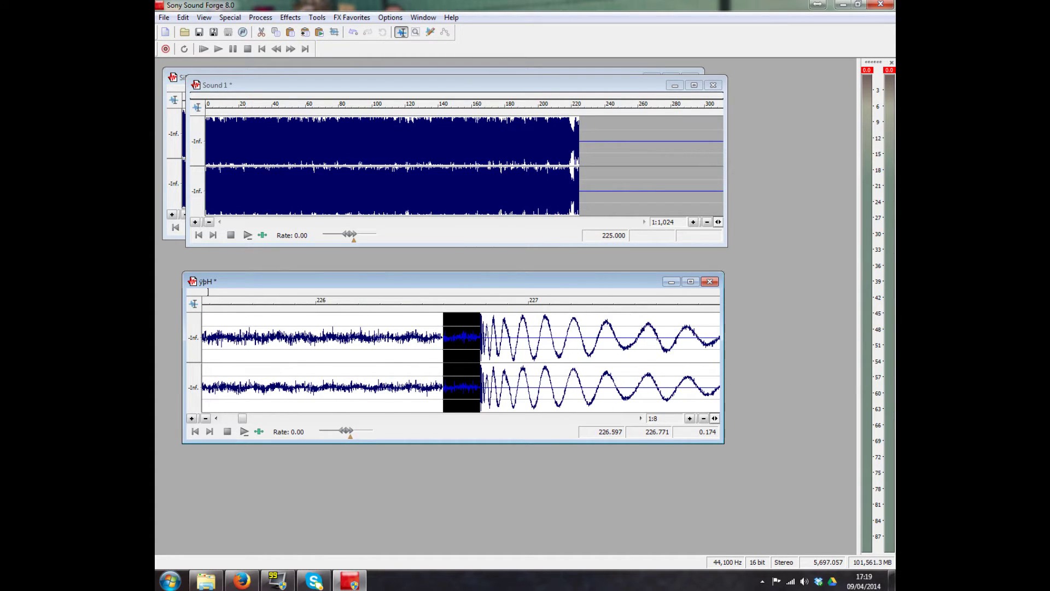
key("shift+Left")
key("shift+Left")
key("Down")
key("Down")
key("Down")
key("Down")
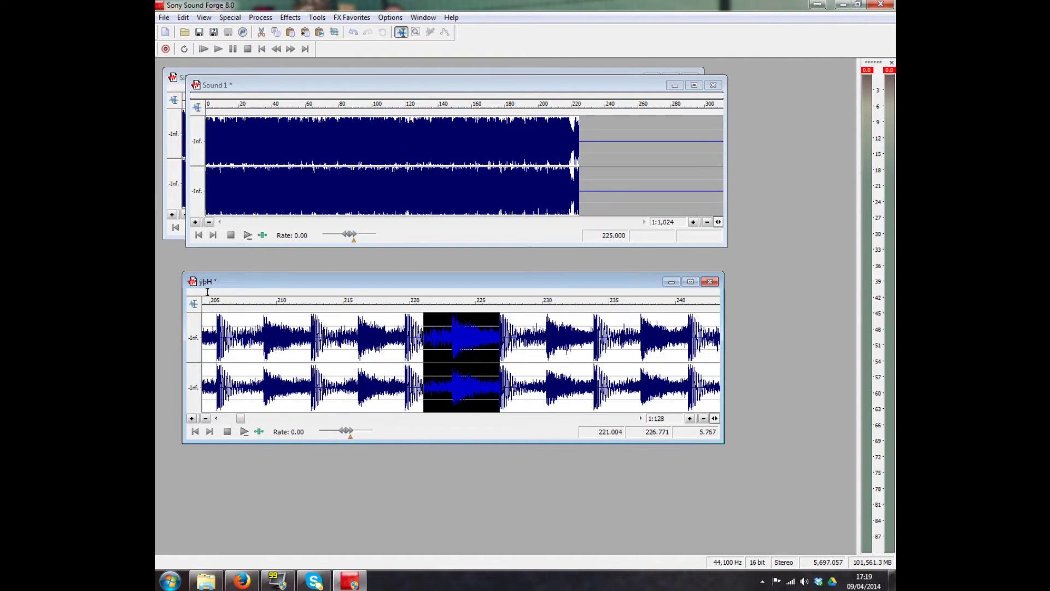
key("shift+Left")
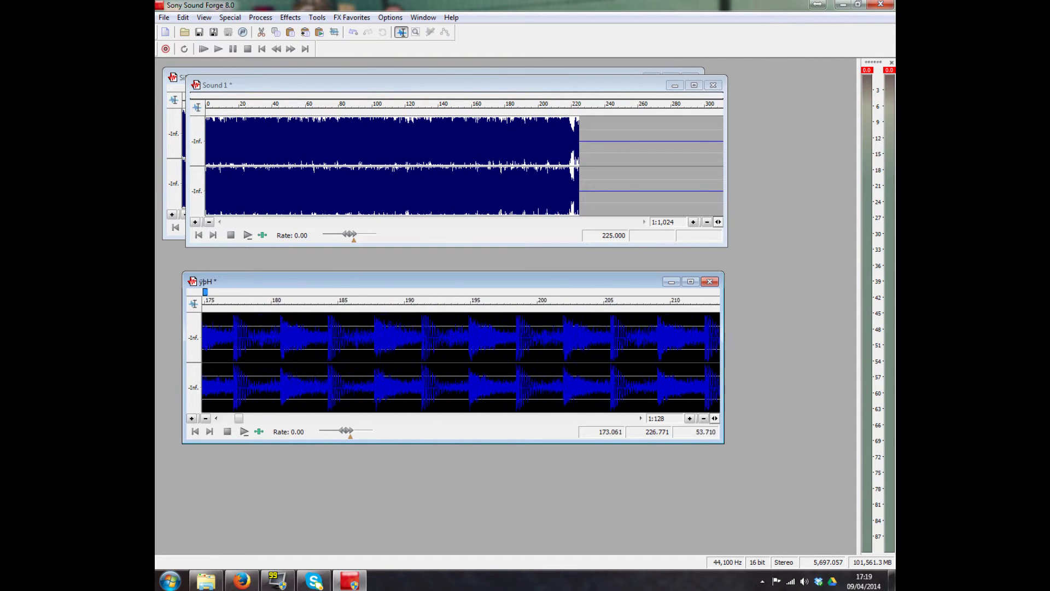
key("shift+Left")
key("shift+Left")
key("shift+Left")
key("shift+Left")
key("shift+Left")
key("shift+Left")
key("shift+Left")
key("shift+Left")
key("shift+Left")
key("shift+Left")
key("shift+Left")
key("shift+Left")
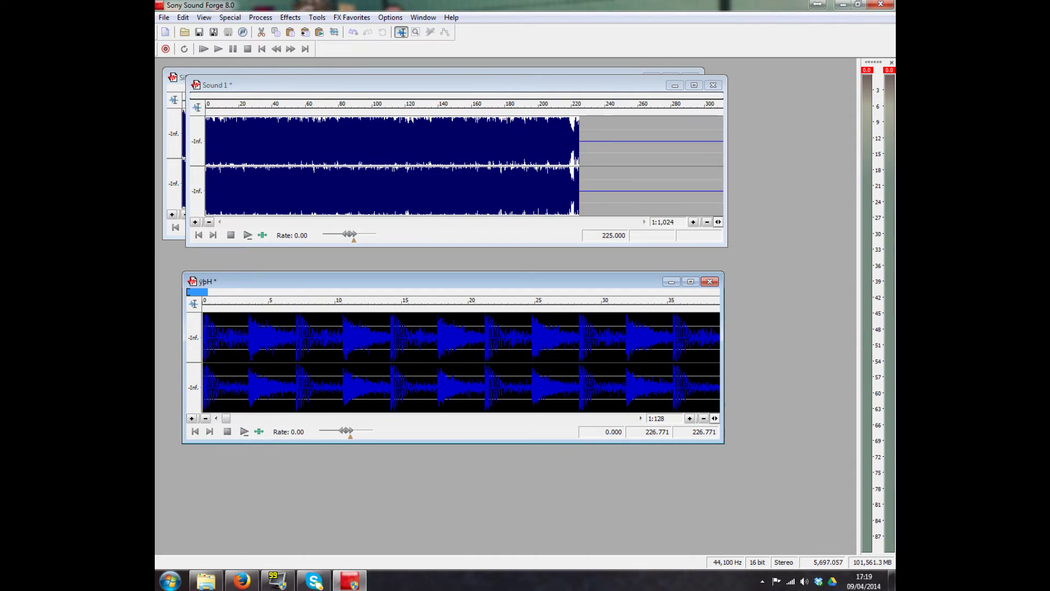
key("Down")
key("Down")
key("Down")
key("Down")
key("Down")
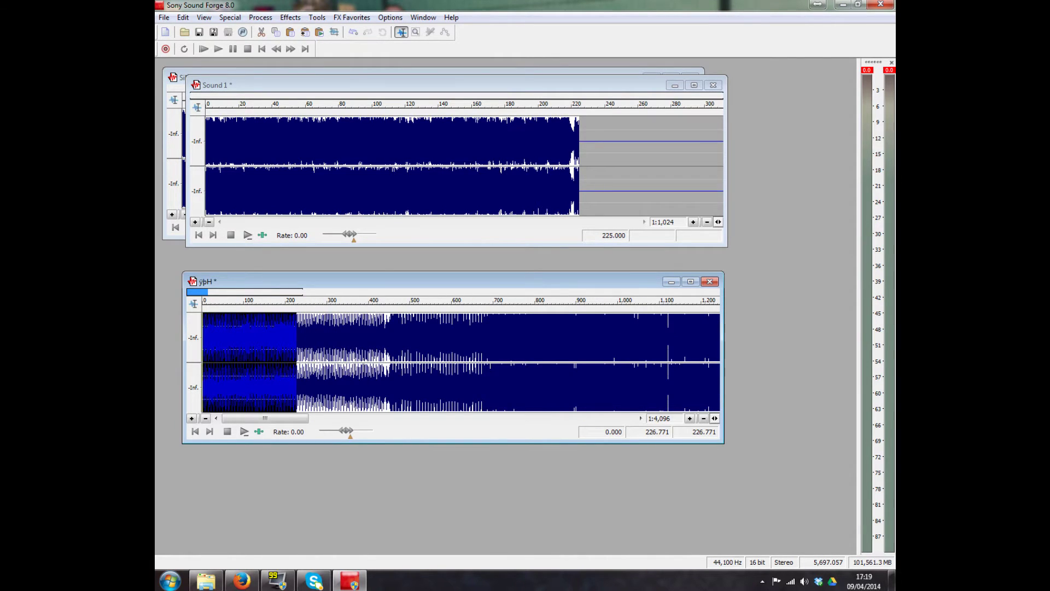
- Copy the selected ÿþH section, paste it into a new sound window and place that window below Sound 1
right_click(257, 362)
key("Down")
key("Down")
key("Down")
key("Down")
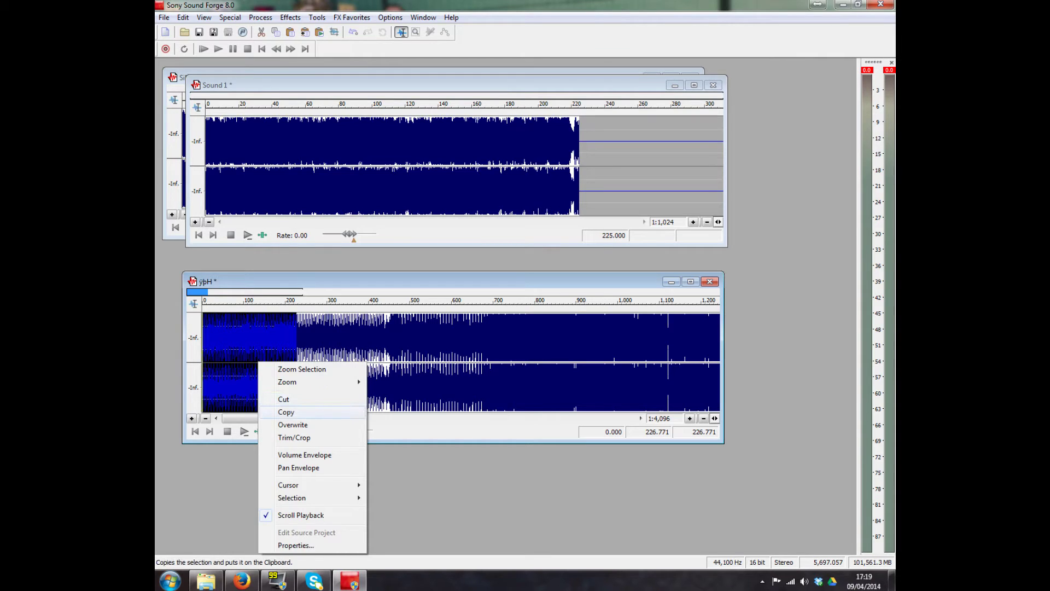
key("Return")
key("shift+F10")
key("Down")
key("Down")
key("Down")
key("Down")
key("Down")
key("Down")
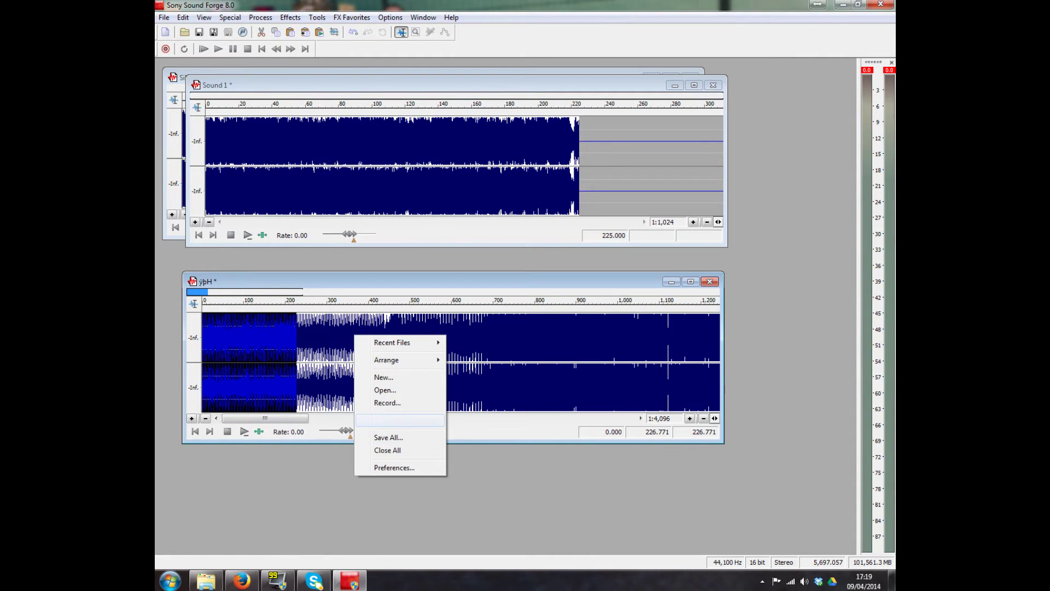
key("Return")
left_click_drag(499, 141, 454, 267)
- Compare the lengths of Sound 1 and Sound 2, putting the Sound 2 cursor at its end
left_click(454, 85)
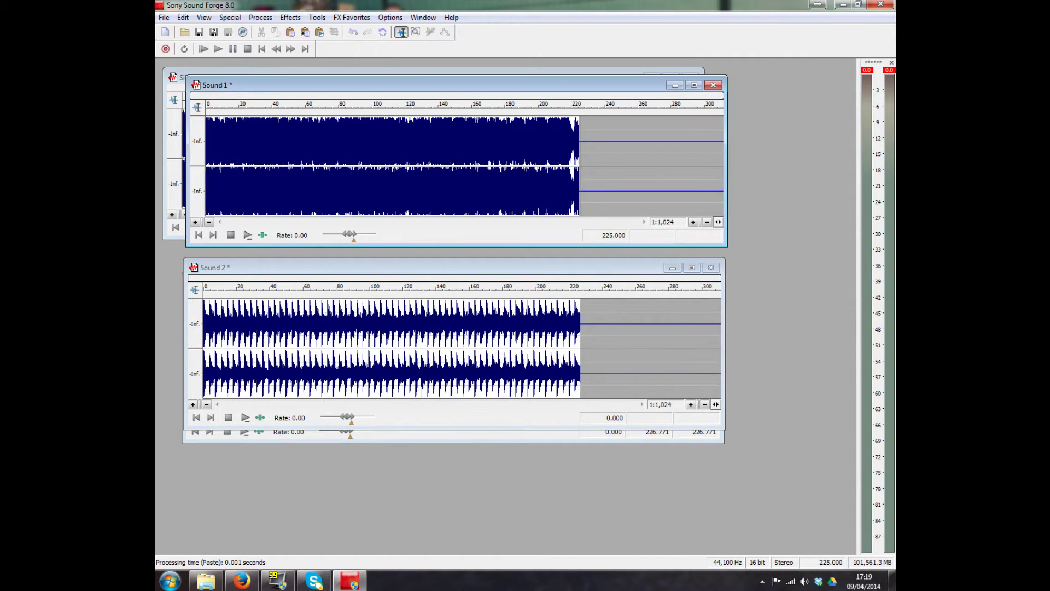
left_click(454, 267)
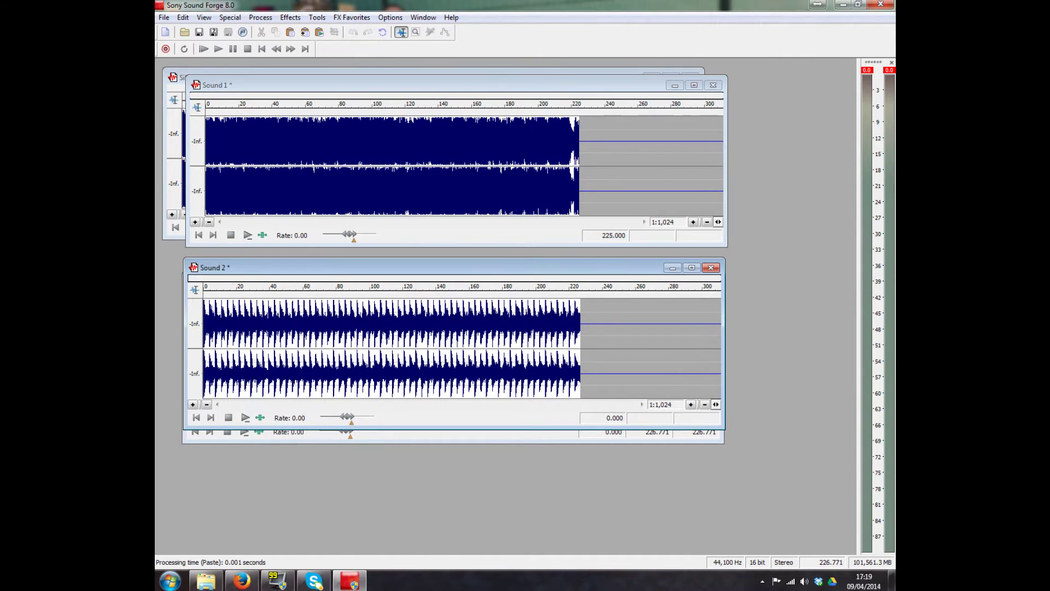
key("End")
- Open the Windows Calculator and place it clear of the frame read-outs of both sound windows
left_click(170, 580)
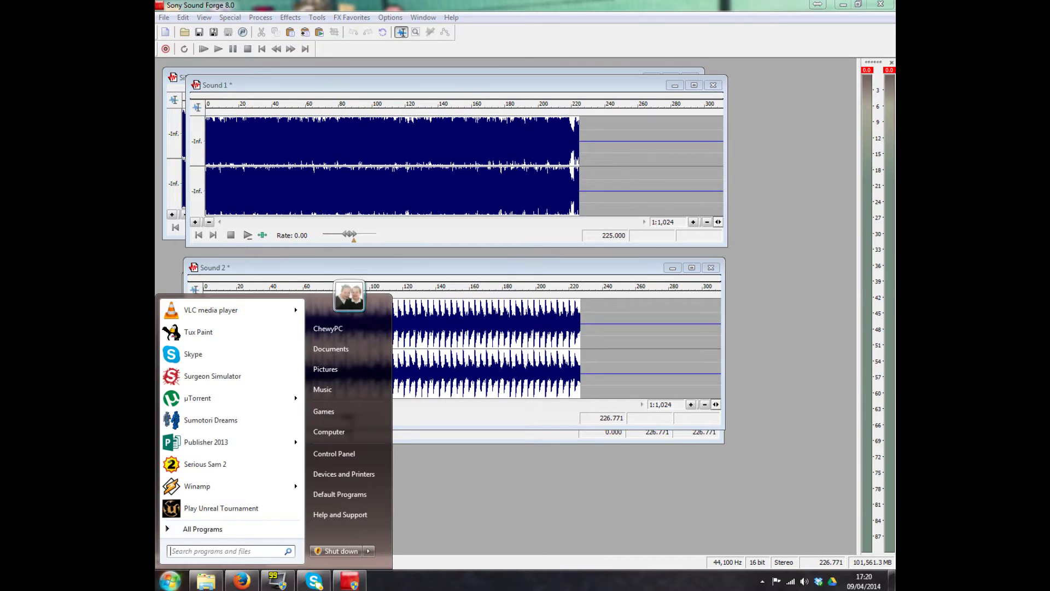
type("calc")
key("Return")
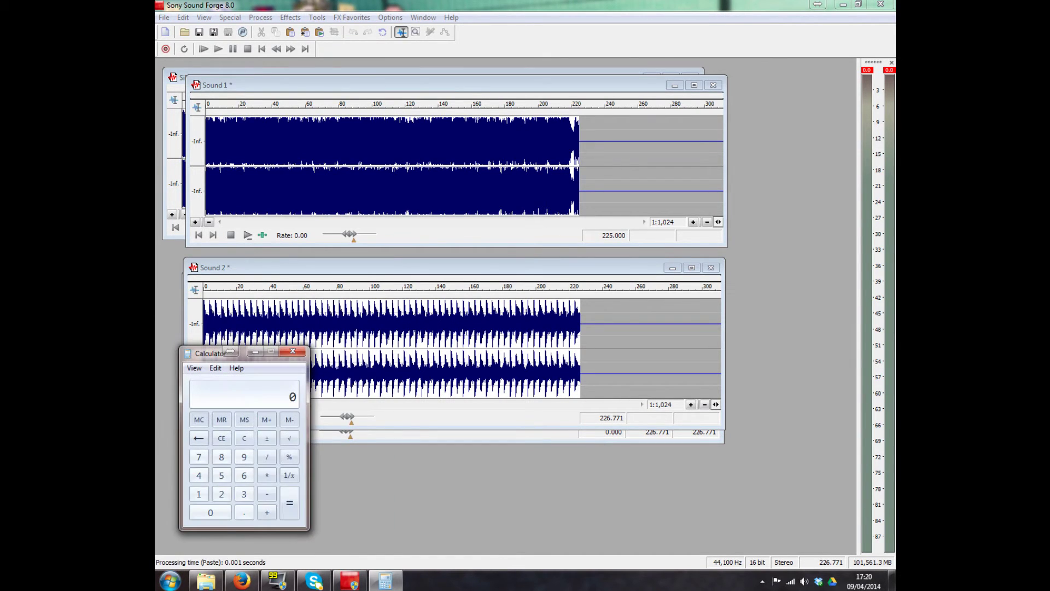
left_click_drag(206, 358, 742, 365)
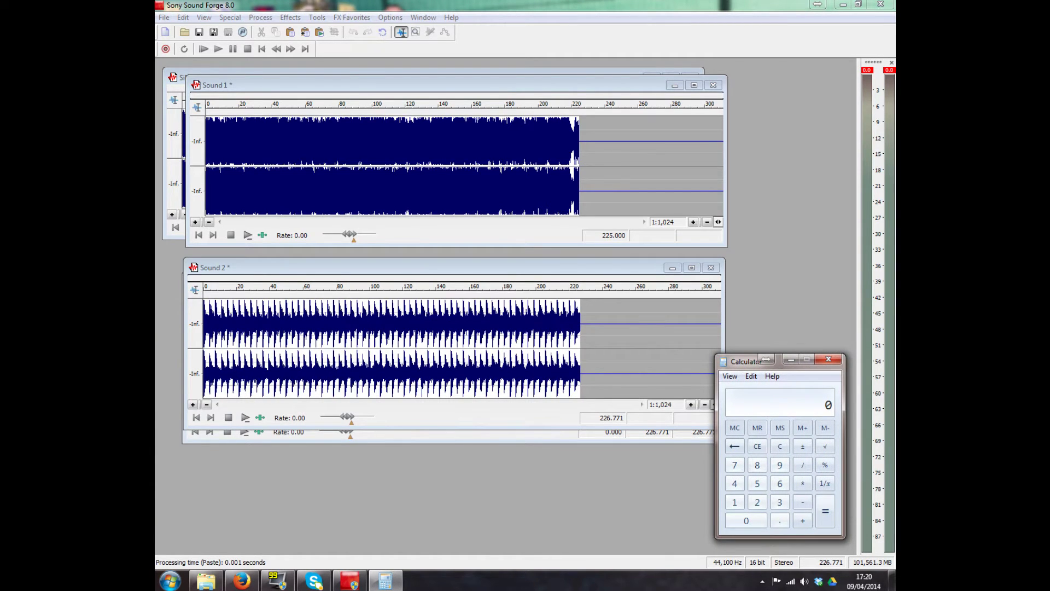
- Calculate the matching sample rate by dividing 226.771 by 225.000 and multiplying the result by 44.100
type("226.771")
key("slash")
type("225.000")
key("Return")
key("asterisk")
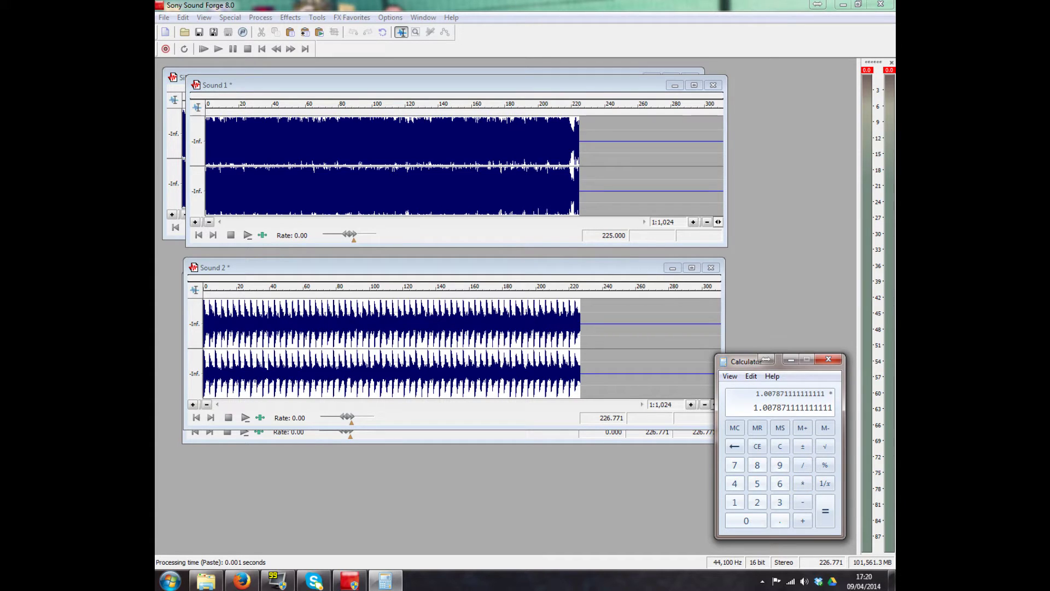
type("44.")
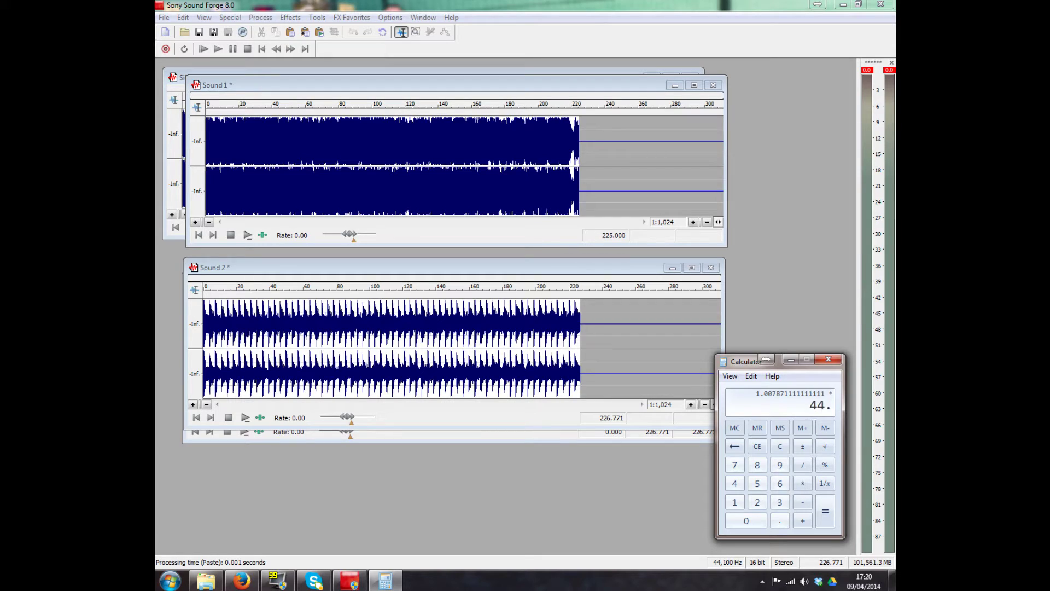
type("100")
key("Return")
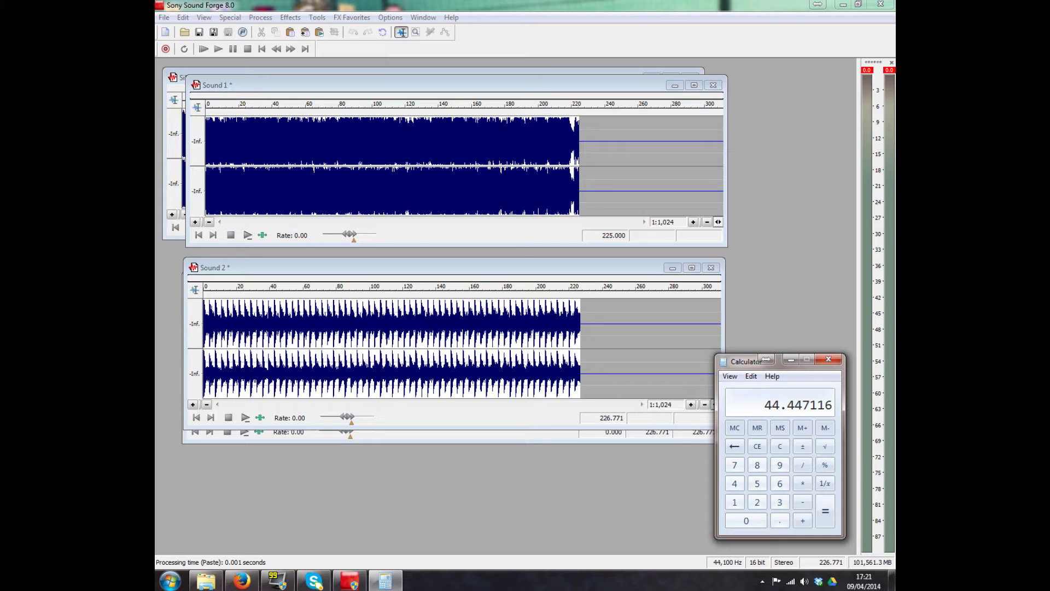
- Return to Sound Forge and set Sound 2's sample rate to 44,447 Hz using Resample, changing the rate only without resampling
key("alt+Tab")
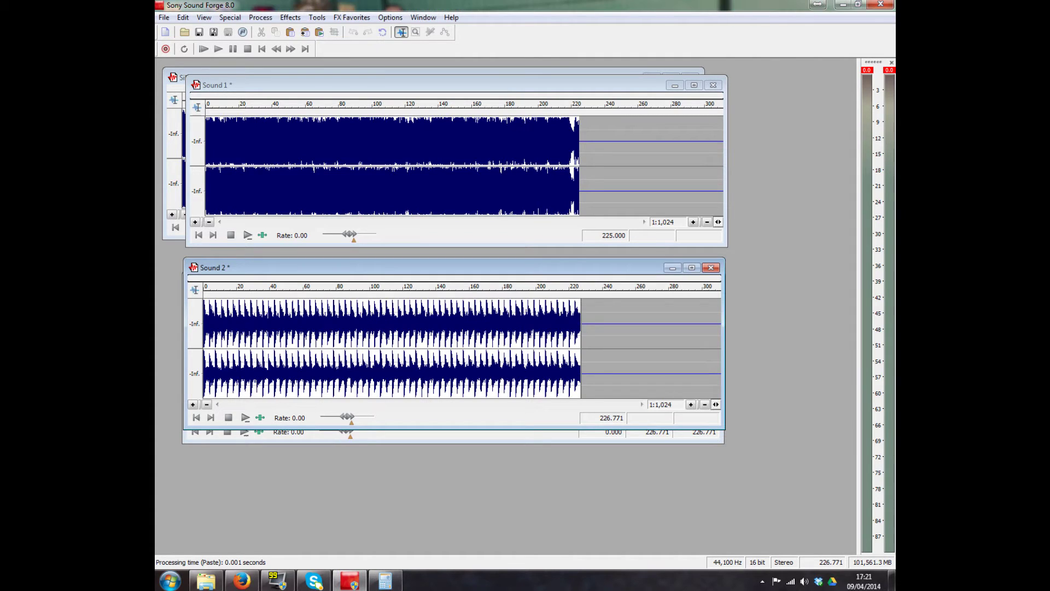
key("alt+Tab")
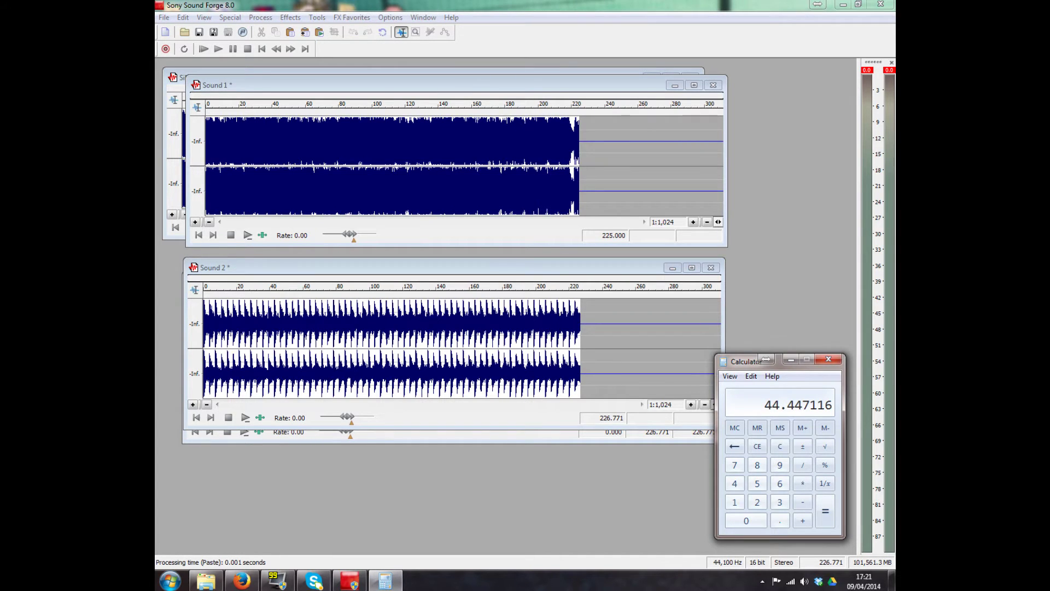
key("alt+Tab")
left_click(260, 17)
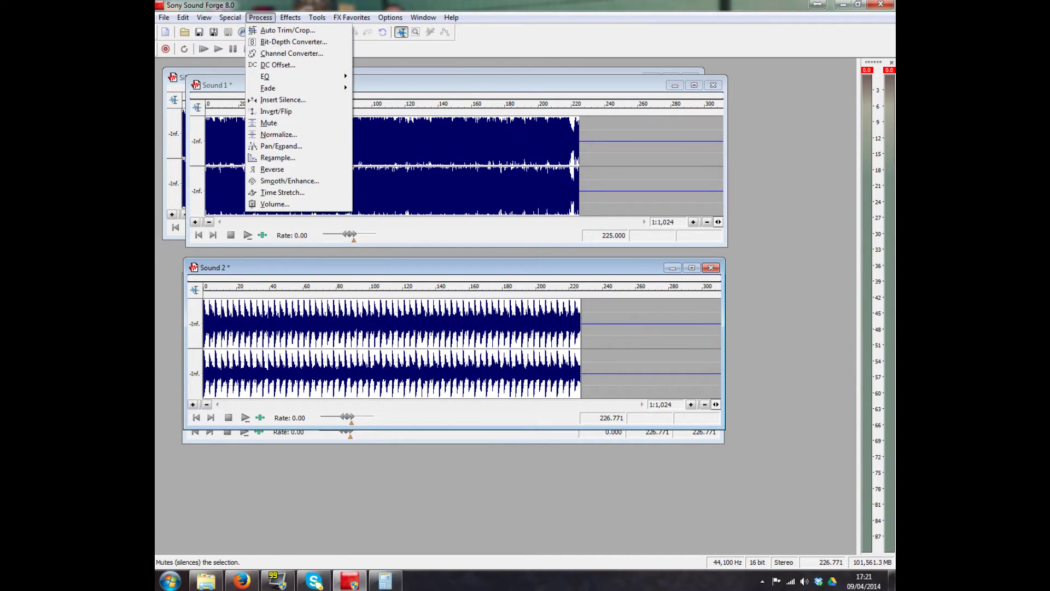
key("Down")
key("Return")
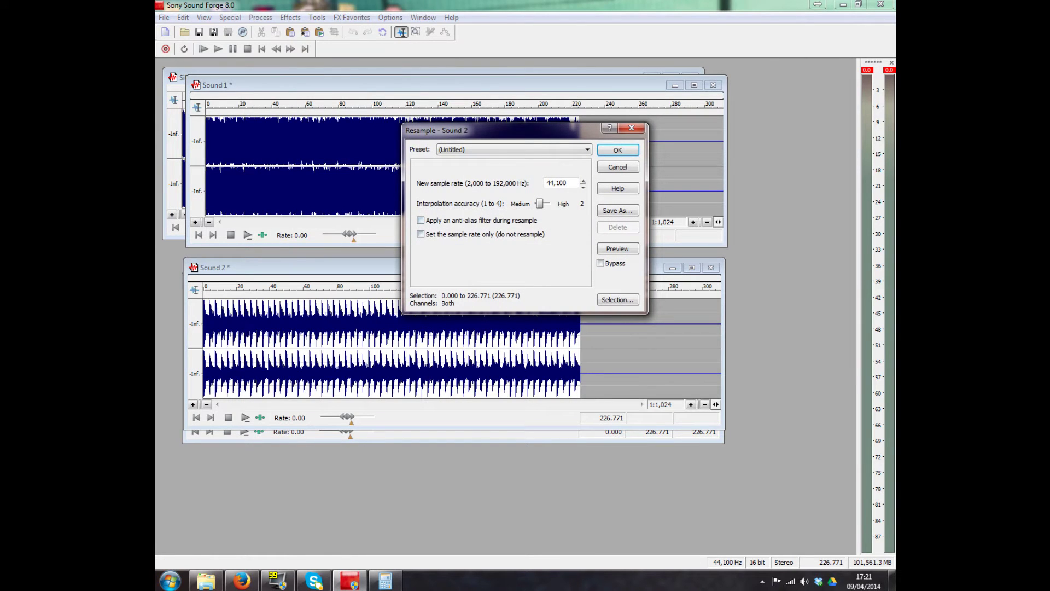
left_click(420, 235)
double_click(557, 183)
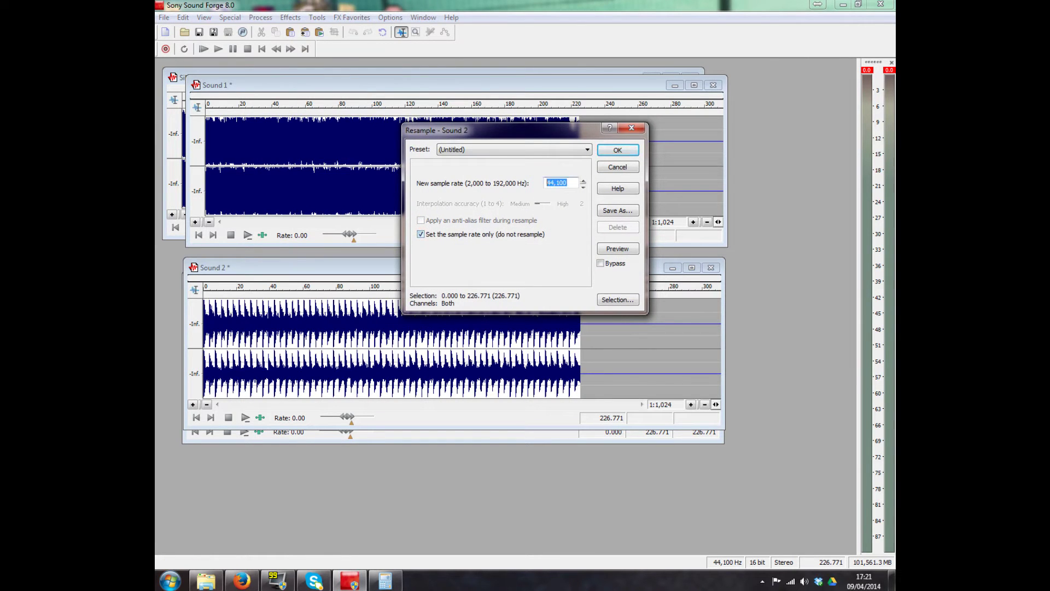
type("44")
left_click(386, 581)
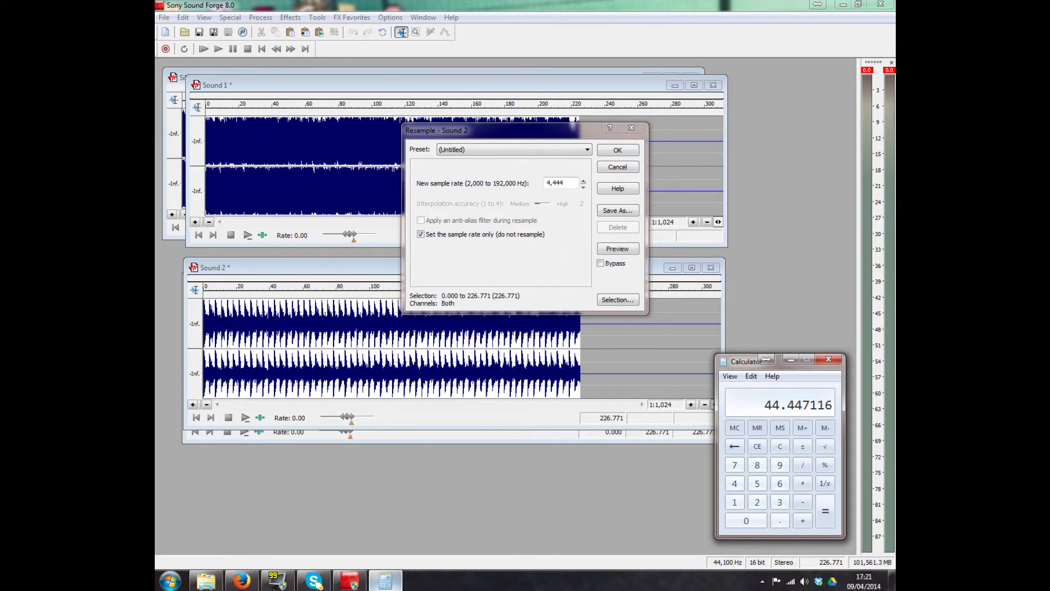
key("alt+Tab")
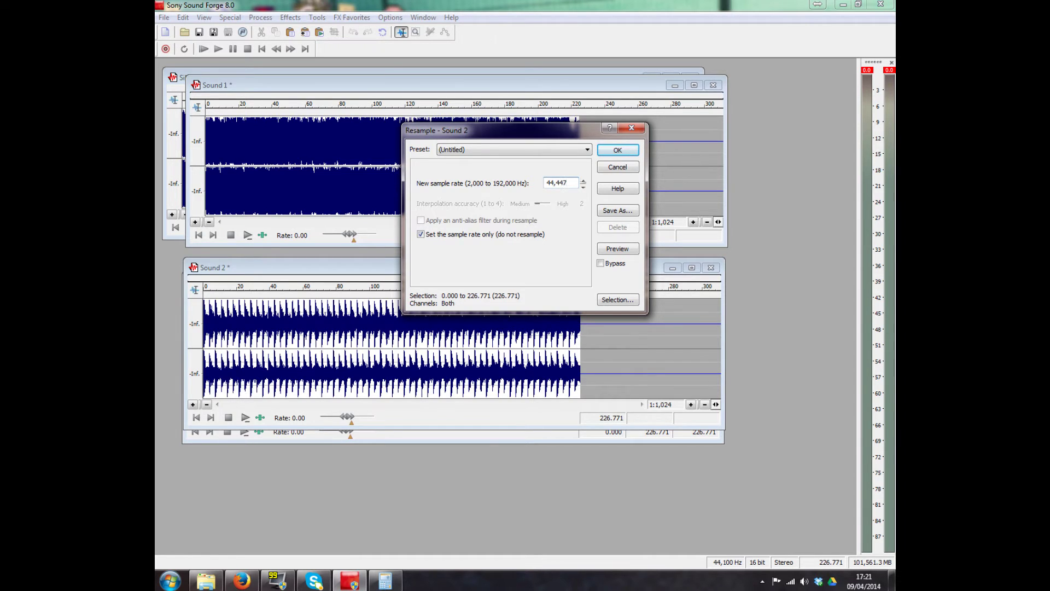
key("Return")
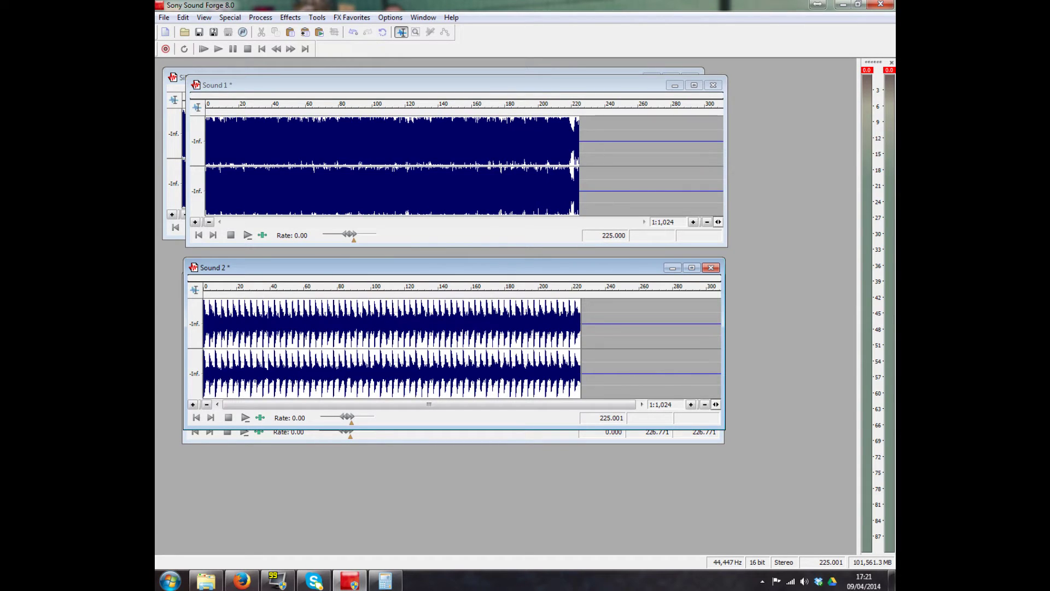
- Set the whole ÿþH track's sample rate to 44,447 Hz with Resample, changing the rate only
key("ctrl+Tab")
left_click(492, 362)
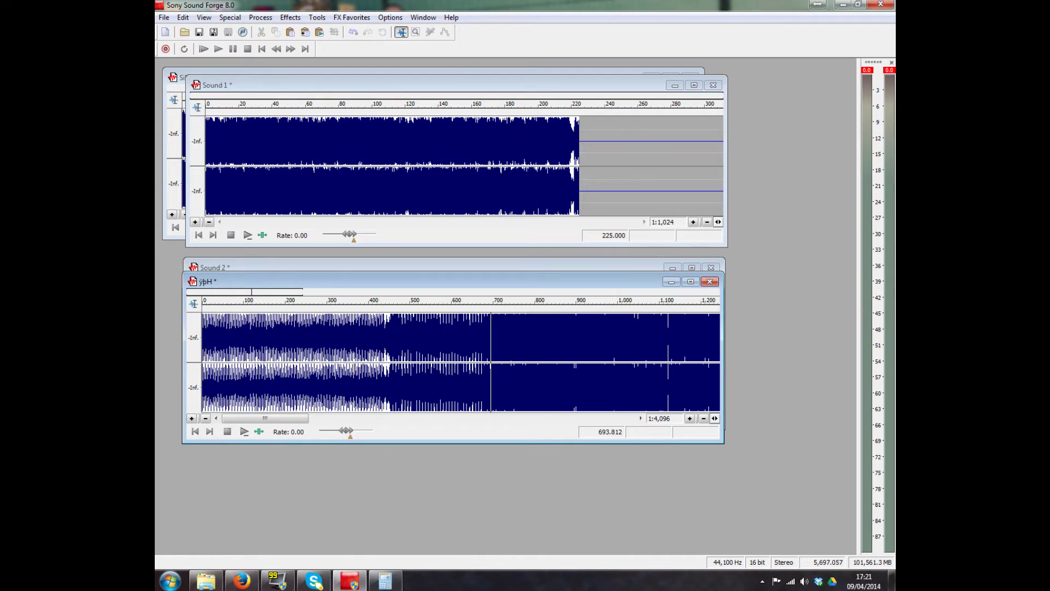
scroll(491, 363, "down", 3)
scroll(491, 362, "up", 1)
left_click(260, 17)
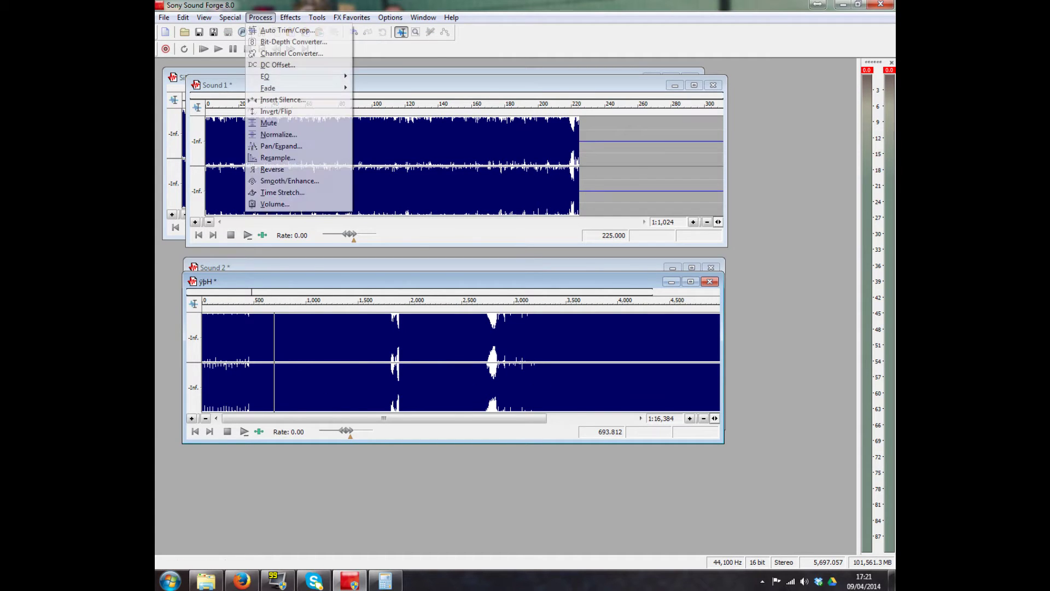
left_click(298, 157)
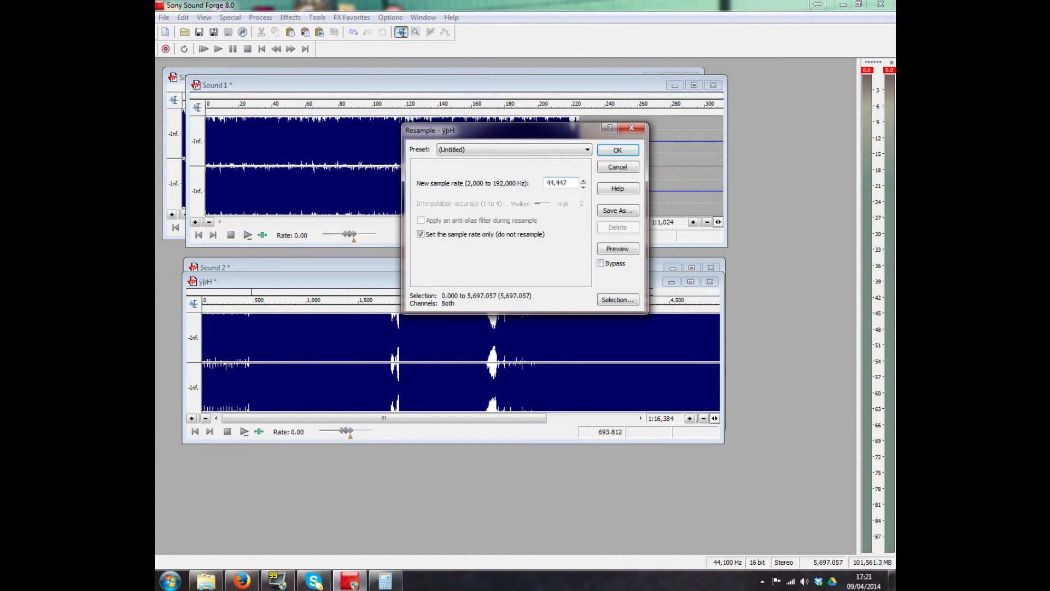
key("Return")
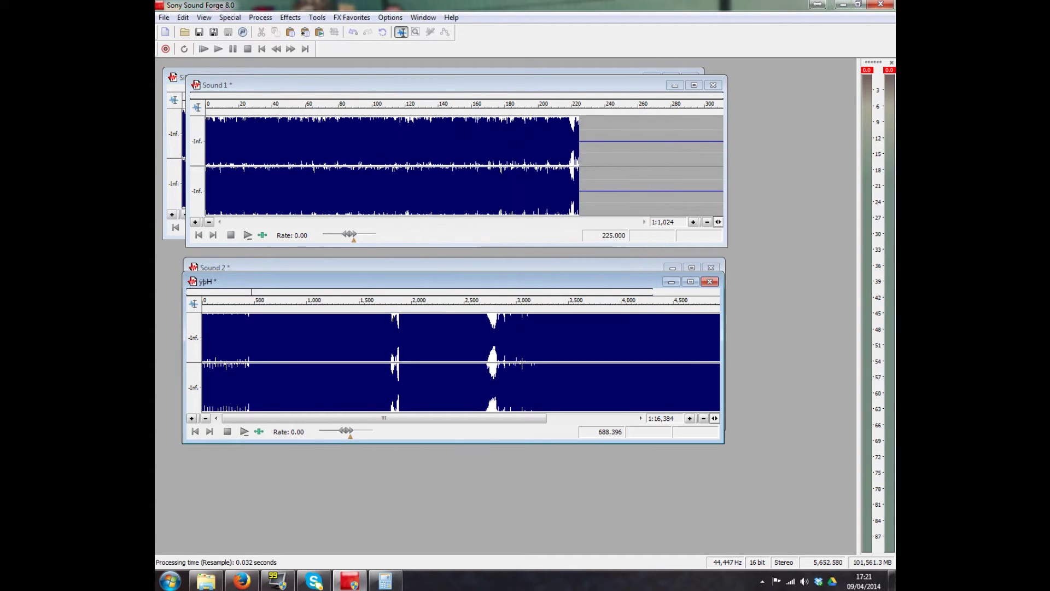
- Bring the Silence remix window to the front above the ÿþH track and make the ÿþH track active again
left_click(579, 165)
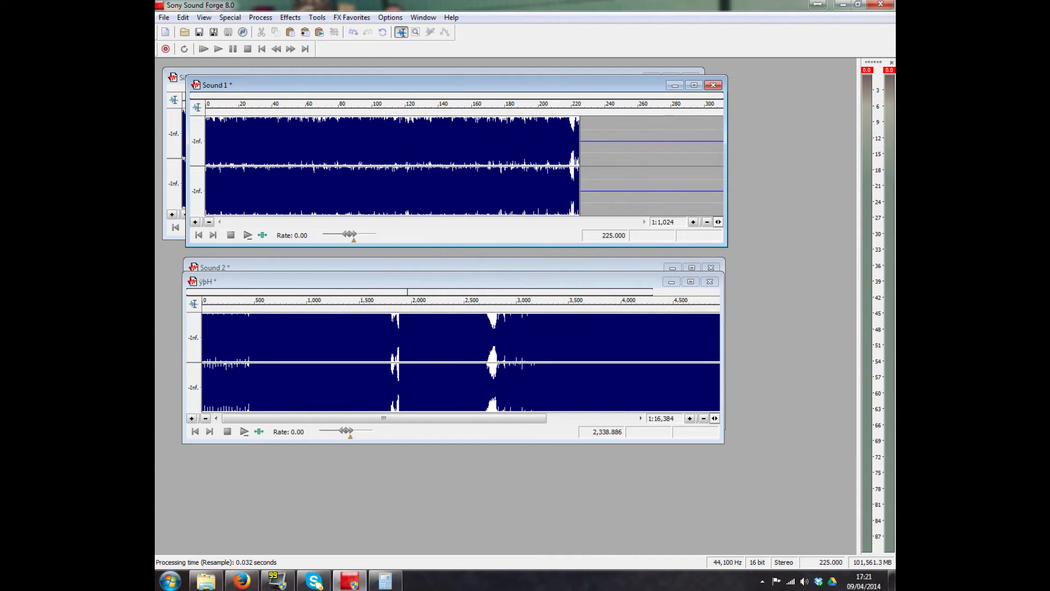
key("ctrl+Tab")
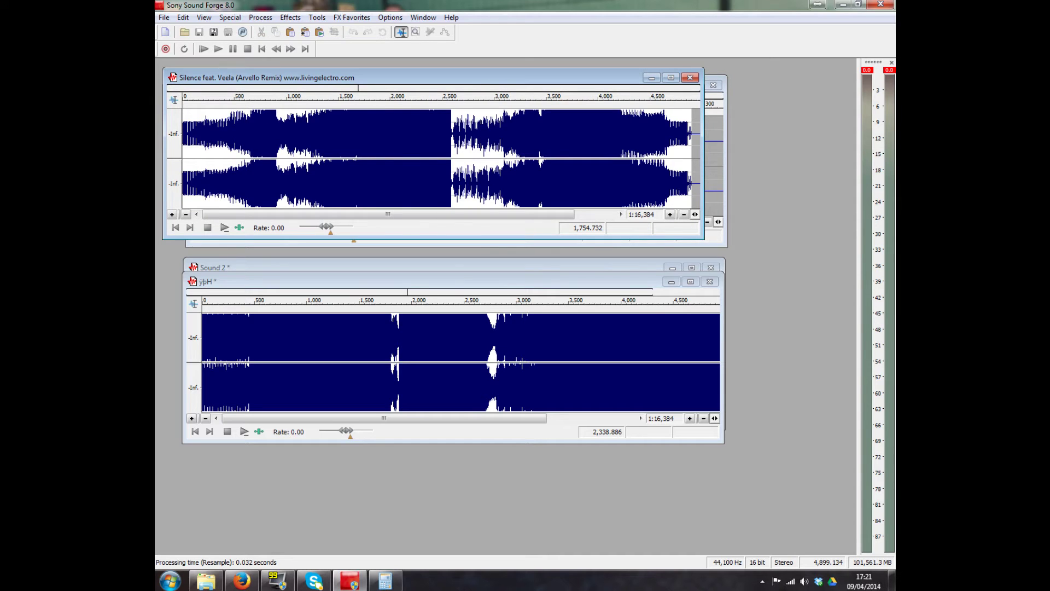
key("ctrl+Tab")
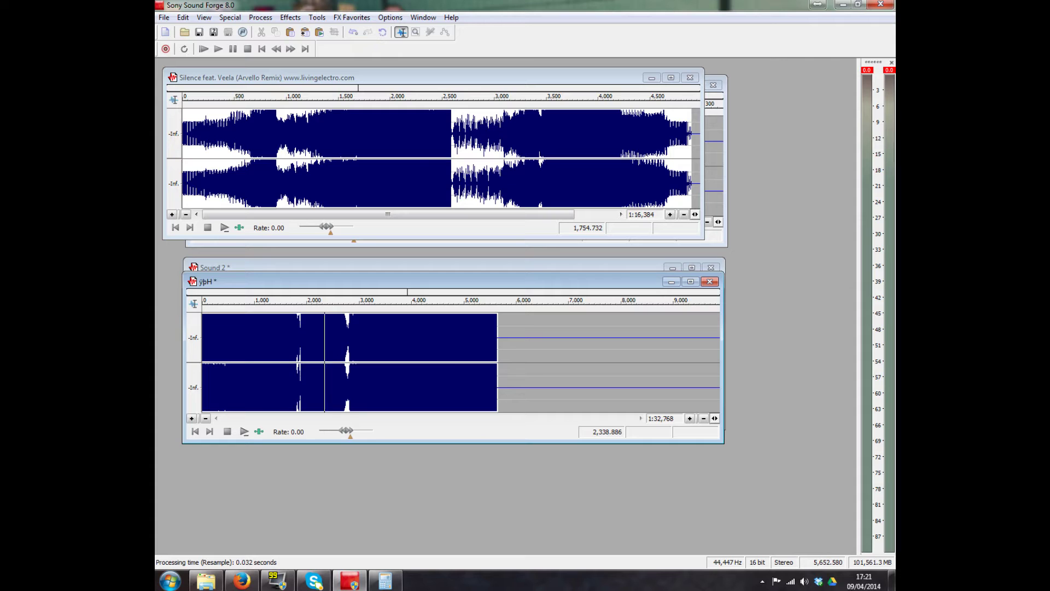
key("Up")
key("Up")
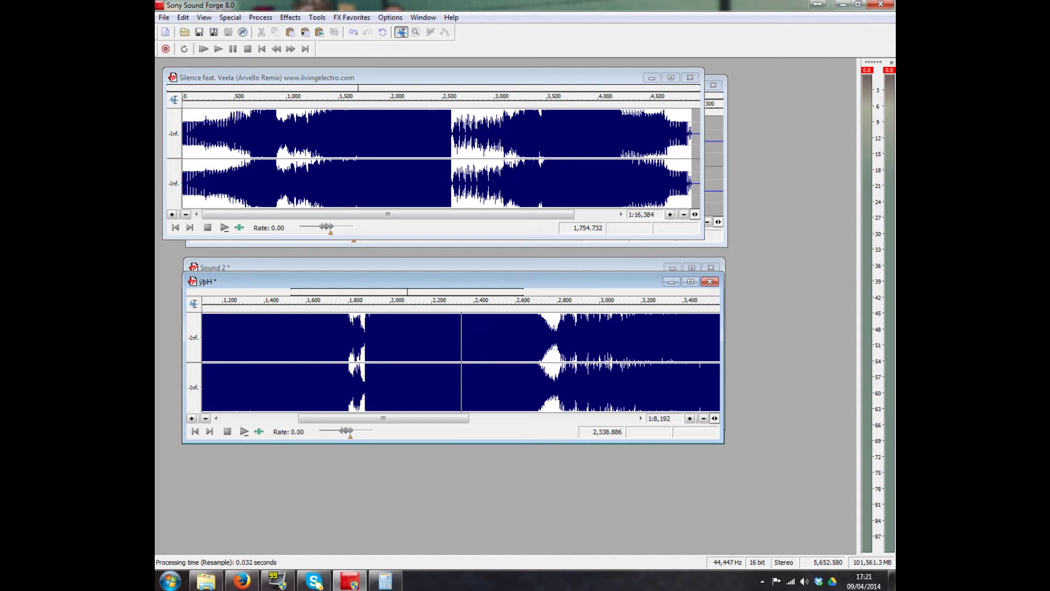
- Resample the whole ÿþH track to 44,100 Hz at interpolation accuracy 2, actually resampling it instead of changing only the rate
left_click(261, 17)
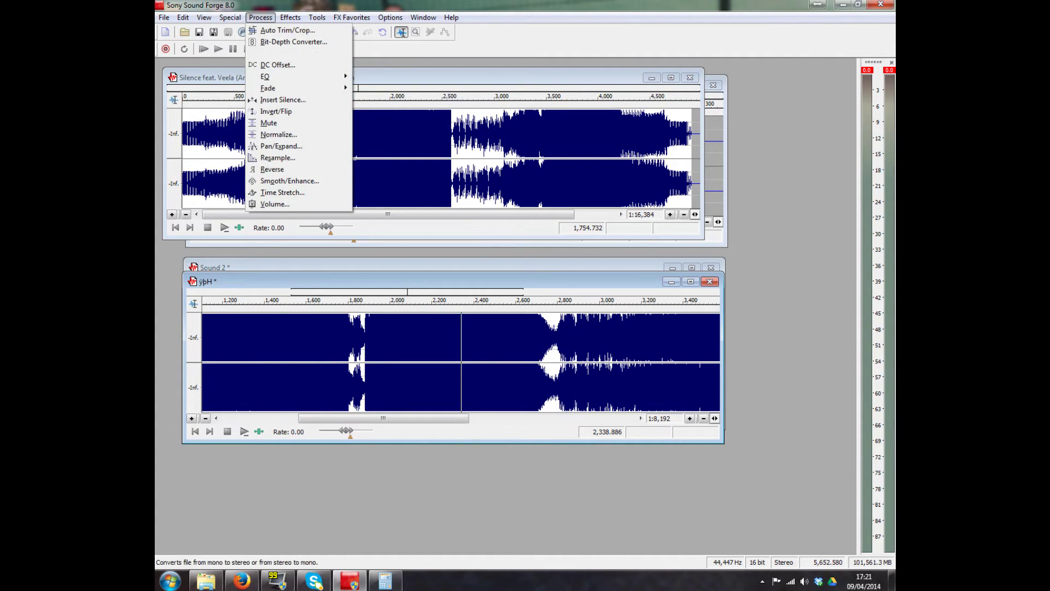
left_click(274, 157)
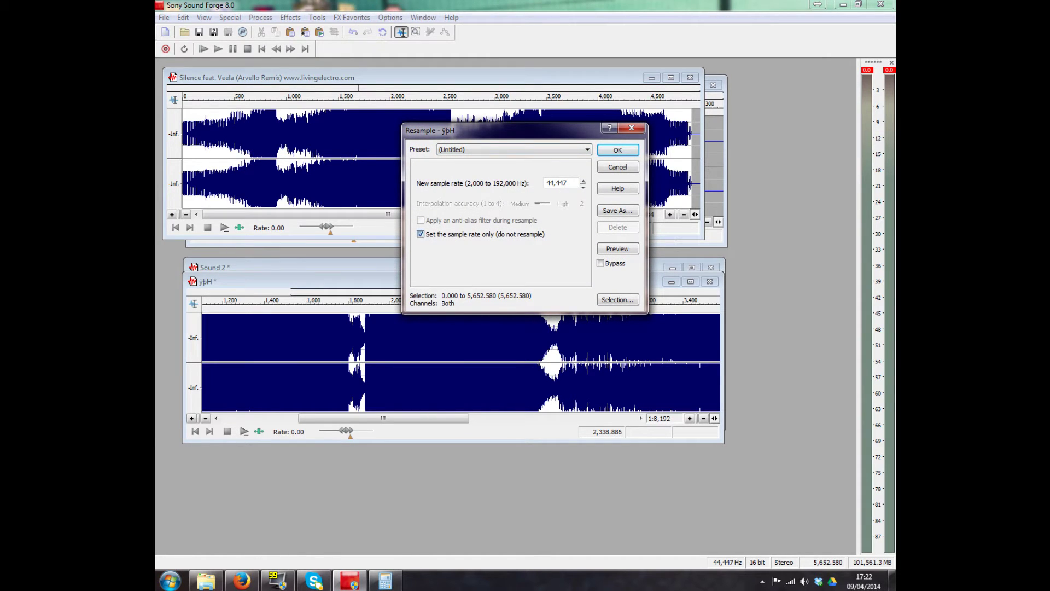
left_click(421, 234)
double_click(557, 183)
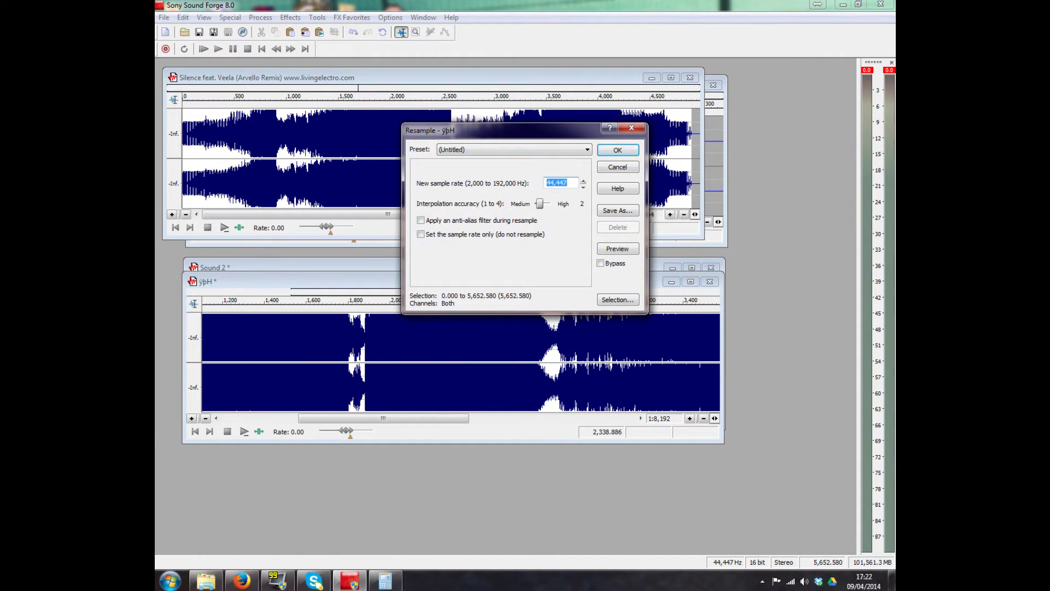
type("44")
key("Return")
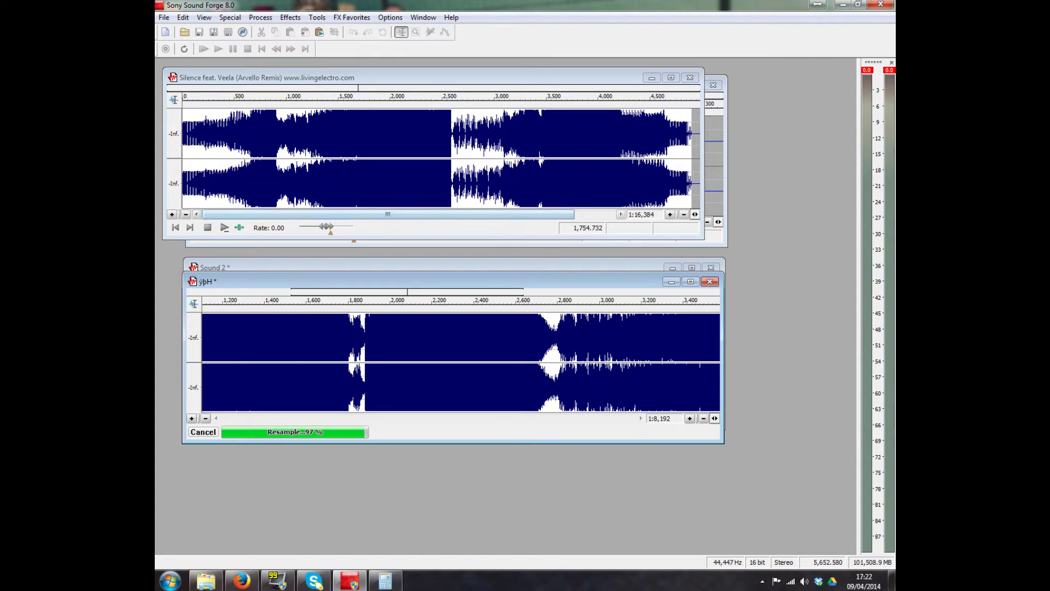
double_click(335, 291)
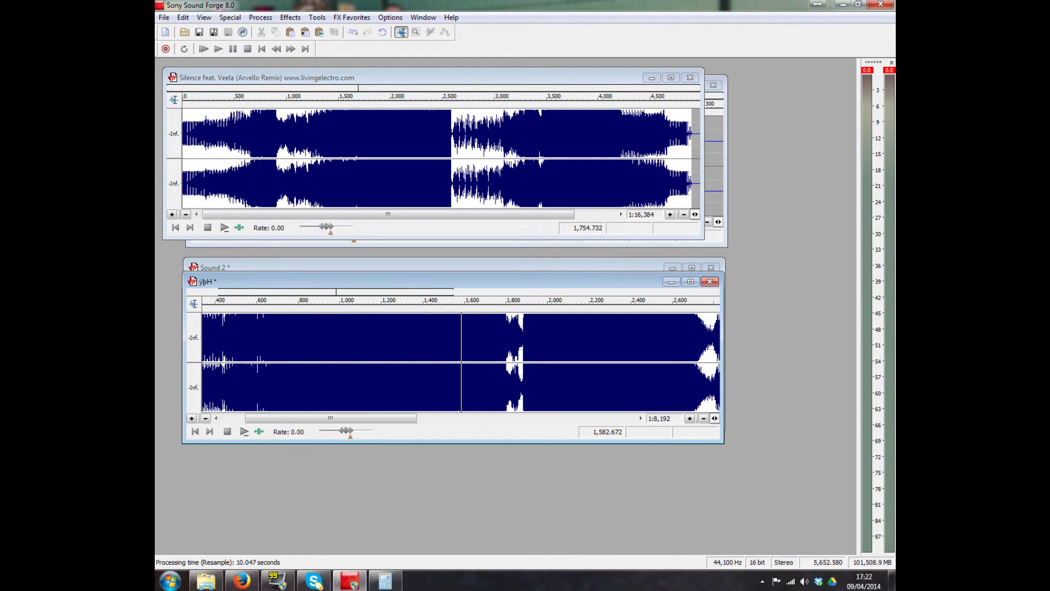
scroll(461, 362, "up", 3)
scroll(461, 362, "down", 2)
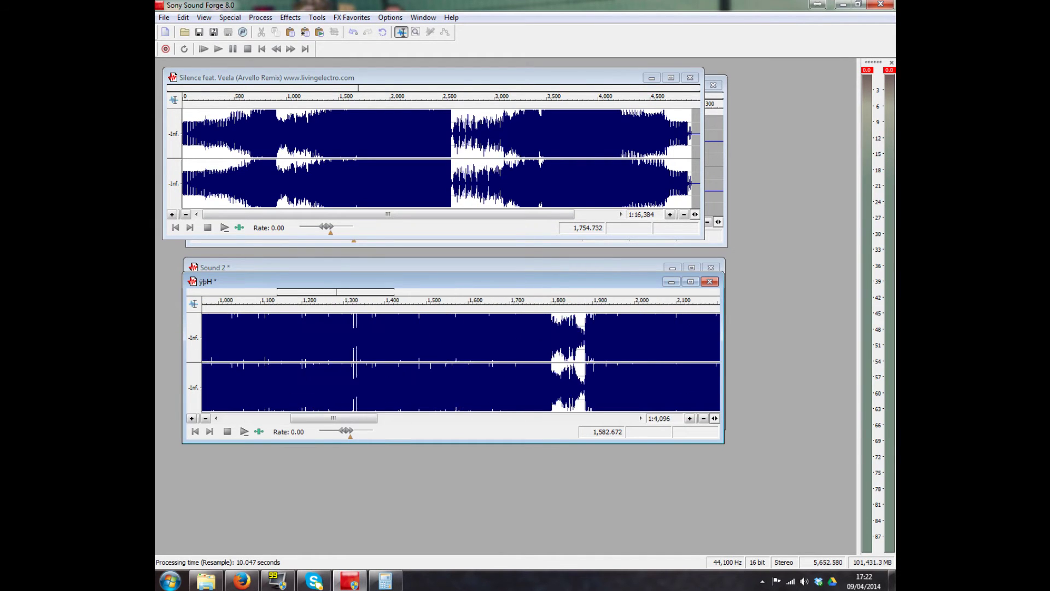
scroll(460, 362, "up", 4)
scroll(460, 362, "down", 6)
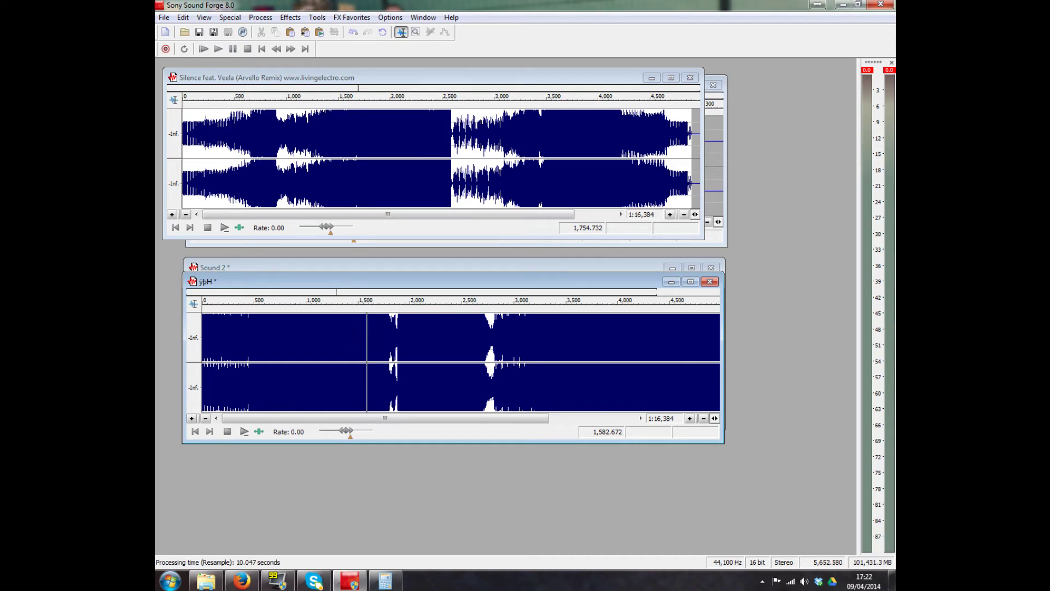
- Select both tracks in full and lower the Silence remix by 1.00 dB with the Volume process
double_click(438, 158)
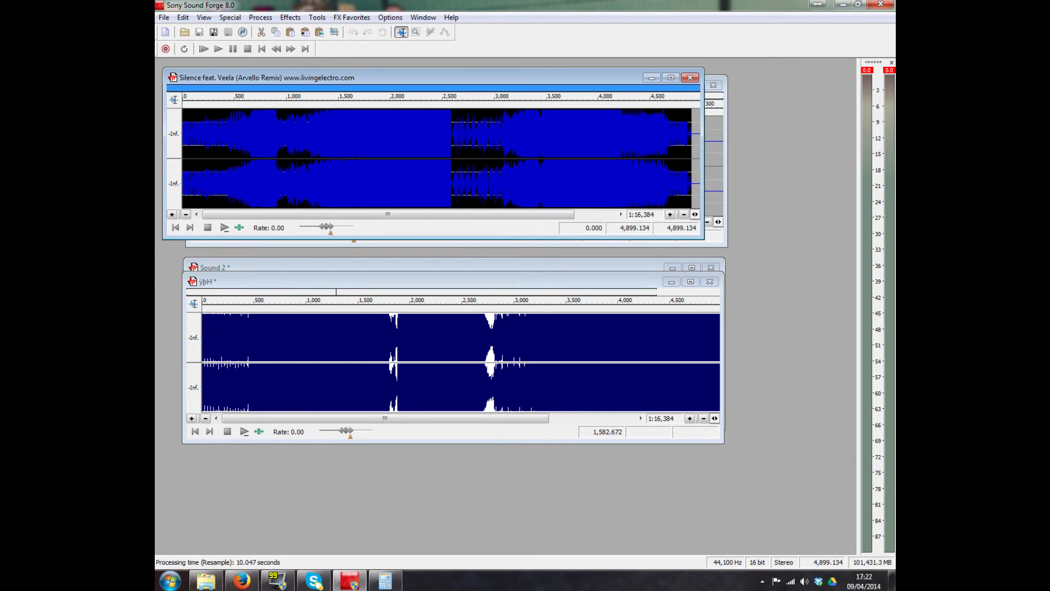
left_click(201, 282)
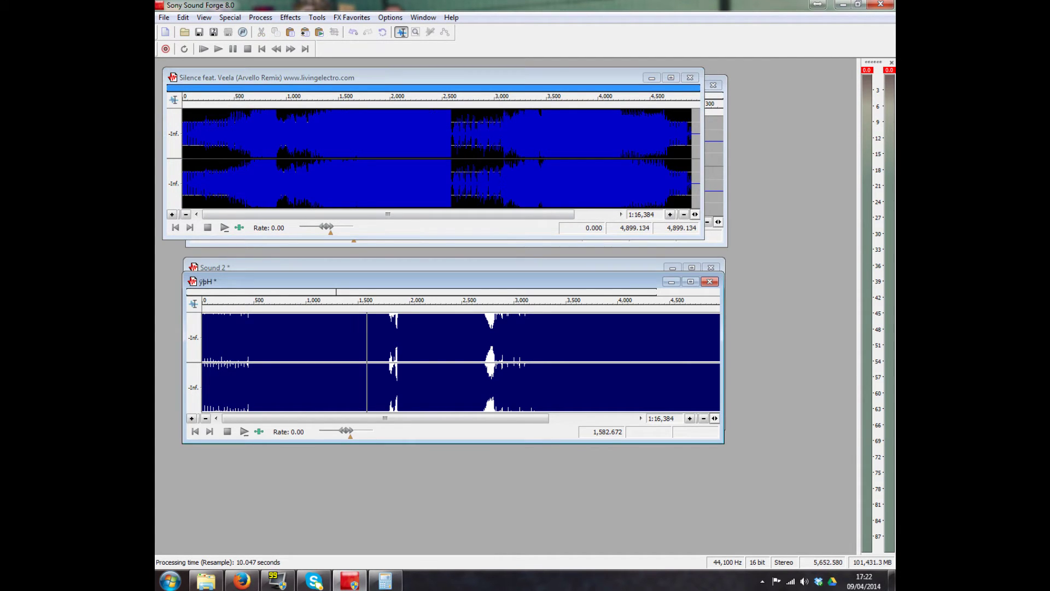
key("ctrl+a")
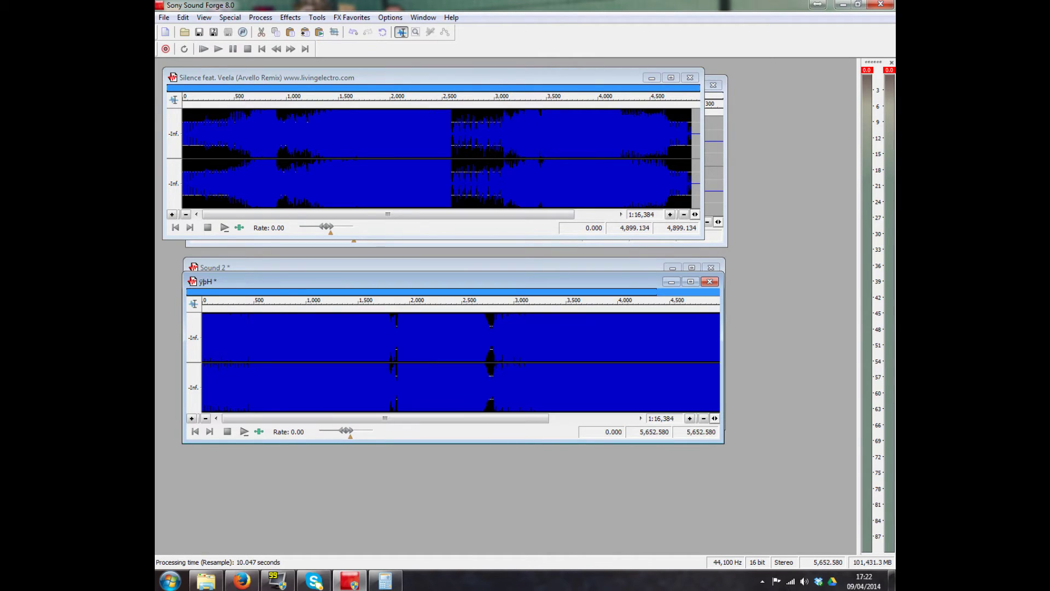
left_click(251, 77)
left_click(259, 17)
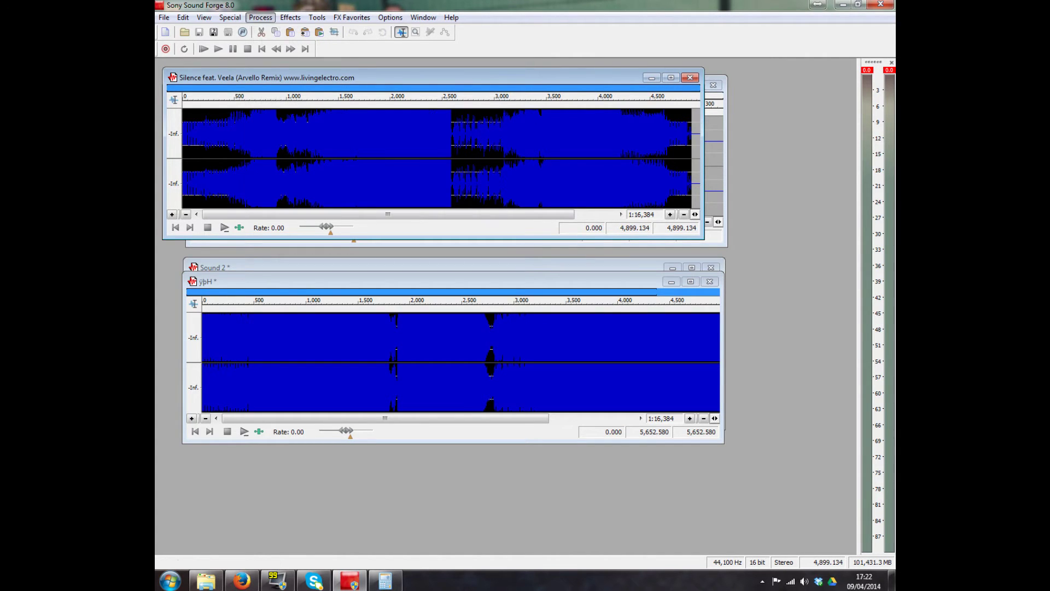
left_click(260, 17)
left_click(269, 203)
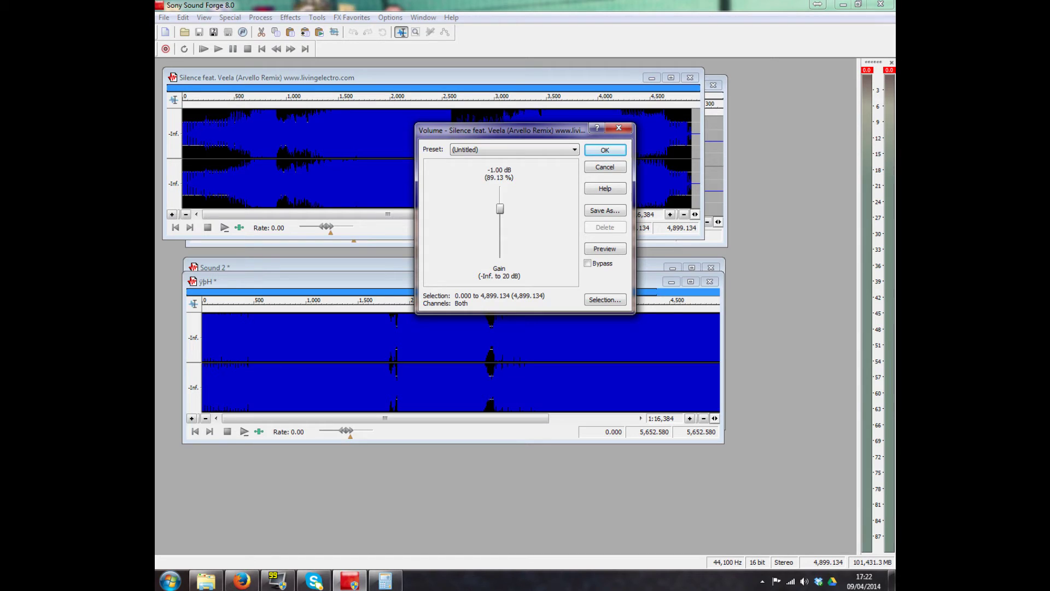
key("Return")
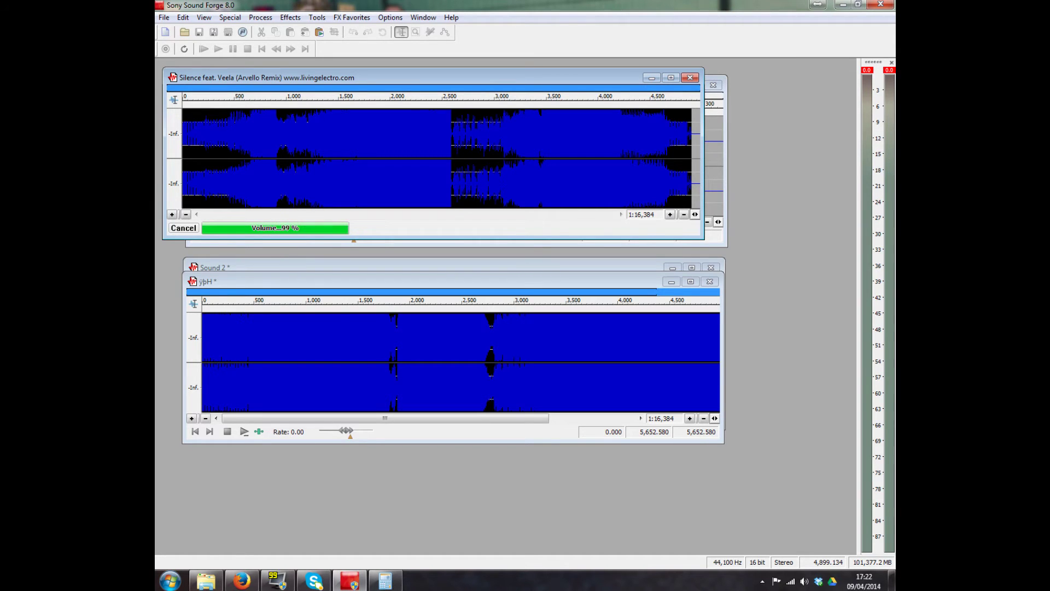
- Lower the whole ÿþH track by 1.00 dB with the Volume process
left_click(200, 282)
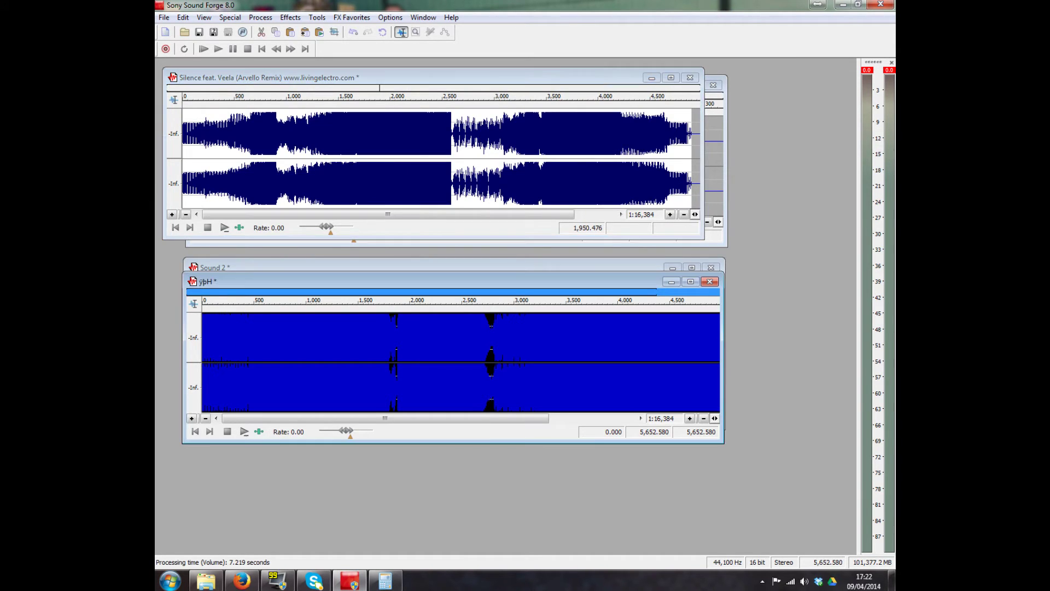
left_click(359, 362)
double_click(367, 362)
left_click(260, 17)
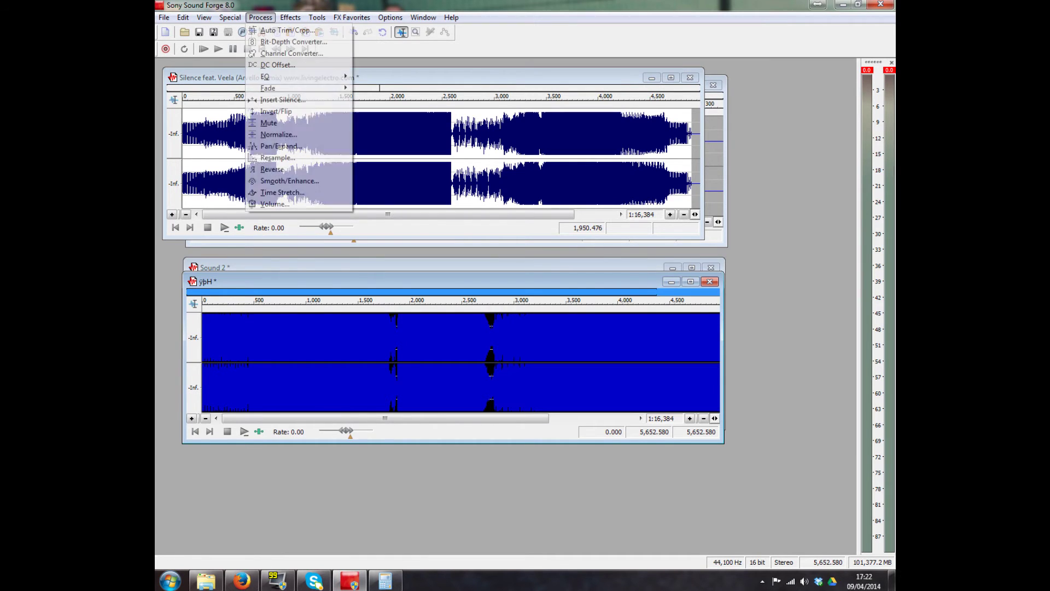
left_click(273, 203)
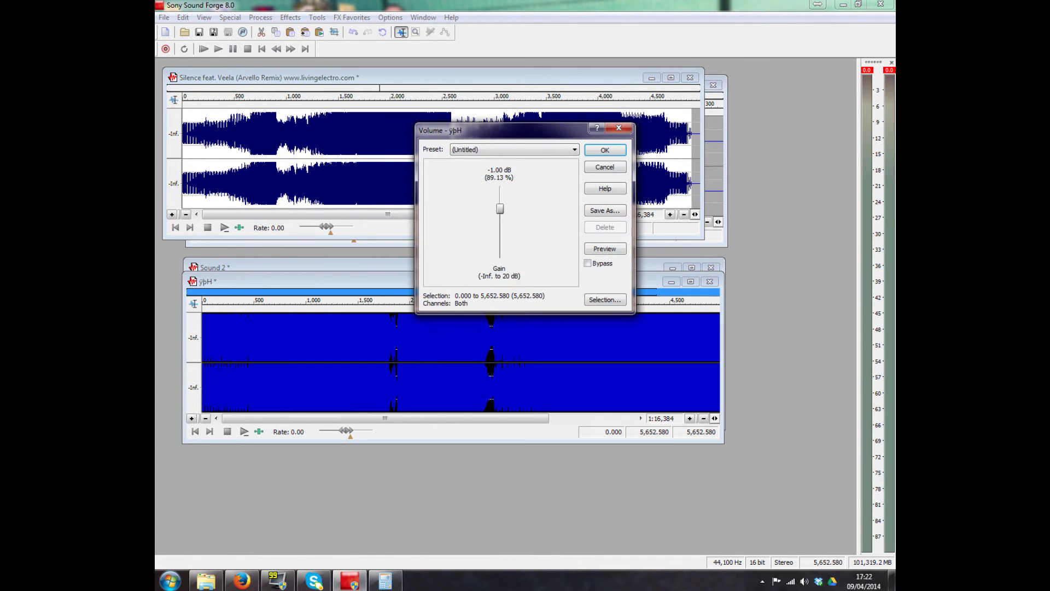
key("Return")
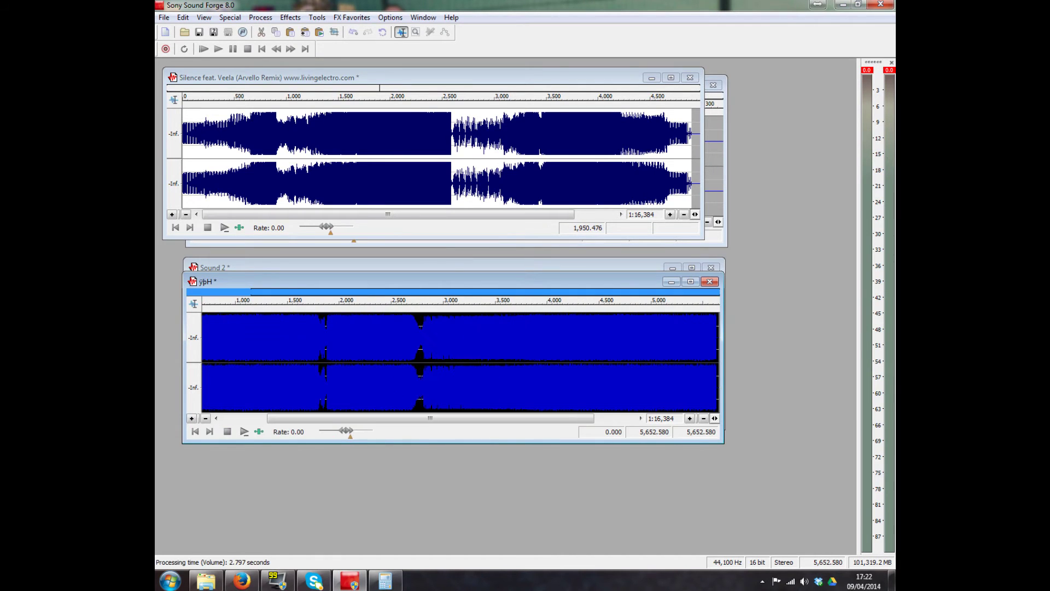
- Examine the ÿþH waveform from close up to full length, leaving its cursor at about 1,081 before the first breakdown
left_click(360, 337)
scroll(360, 337, "up", 1)
left_click(298, 337)
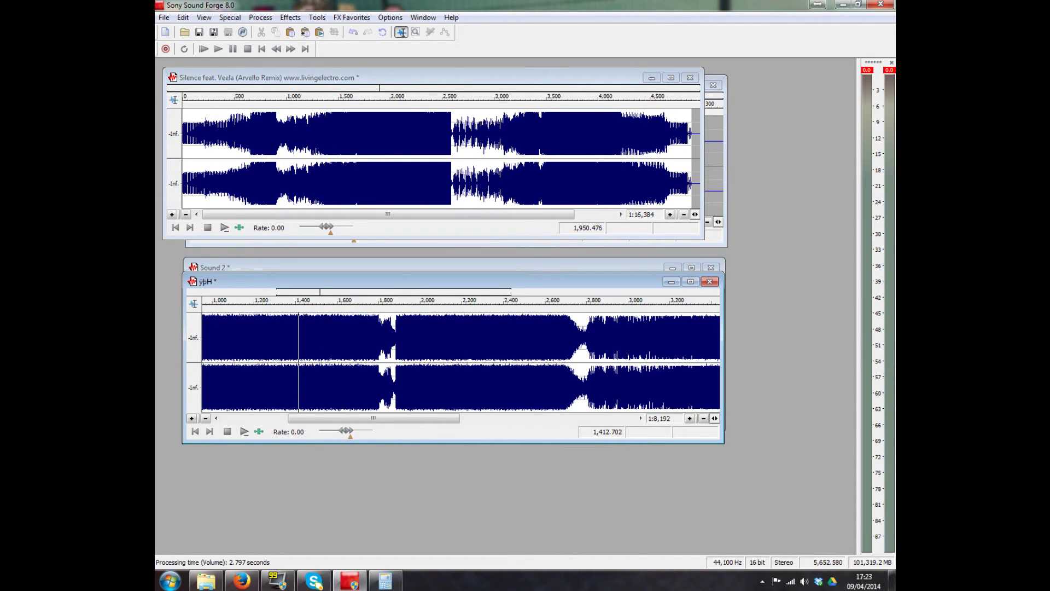
scroll(299, 337, "up", 1)
scroll(461, 361, "up", 1)
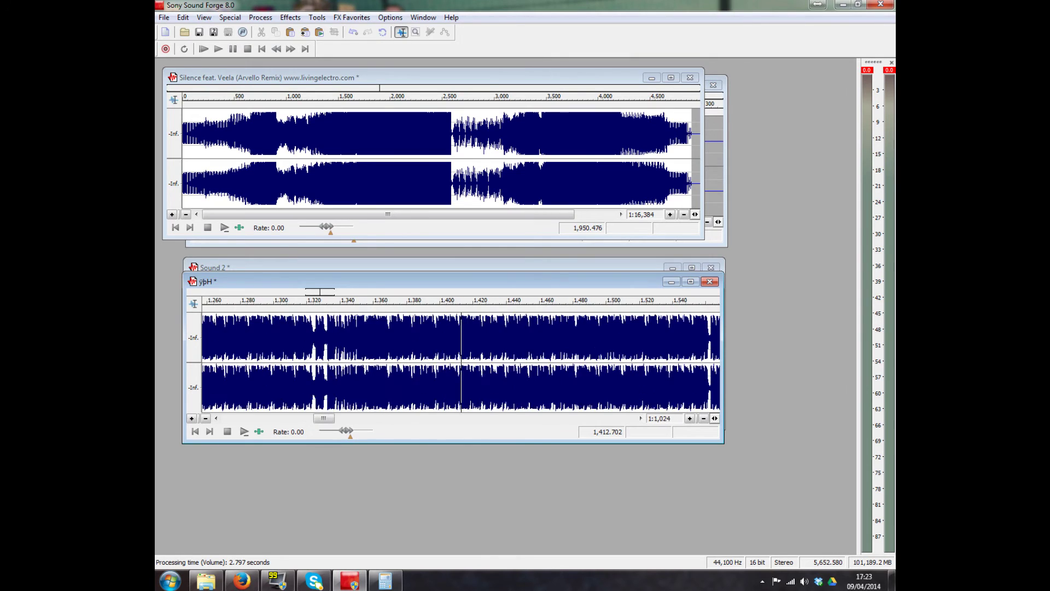
scroll(461, 361, "down", 4)
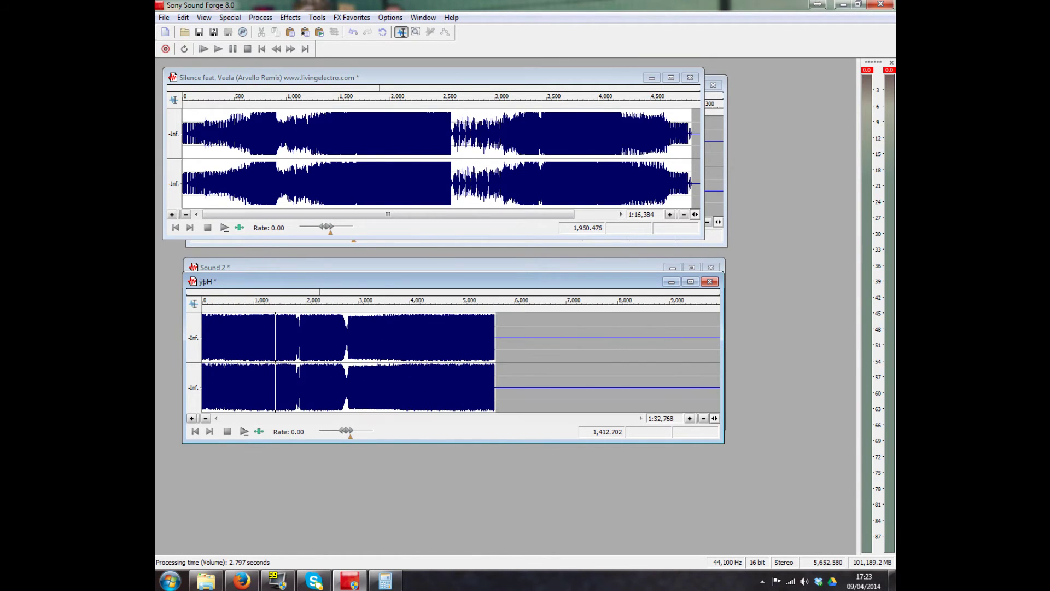
left_click(260, 337)
left_click_drag(246, 338, 202, 338)
left_click(259, 337)
- Find the last build-up in the Silence remix and play it from about 3,438 to the drop near 3,540
left_click(388, 164)
left_click_drag(388, 214, 407, 214)
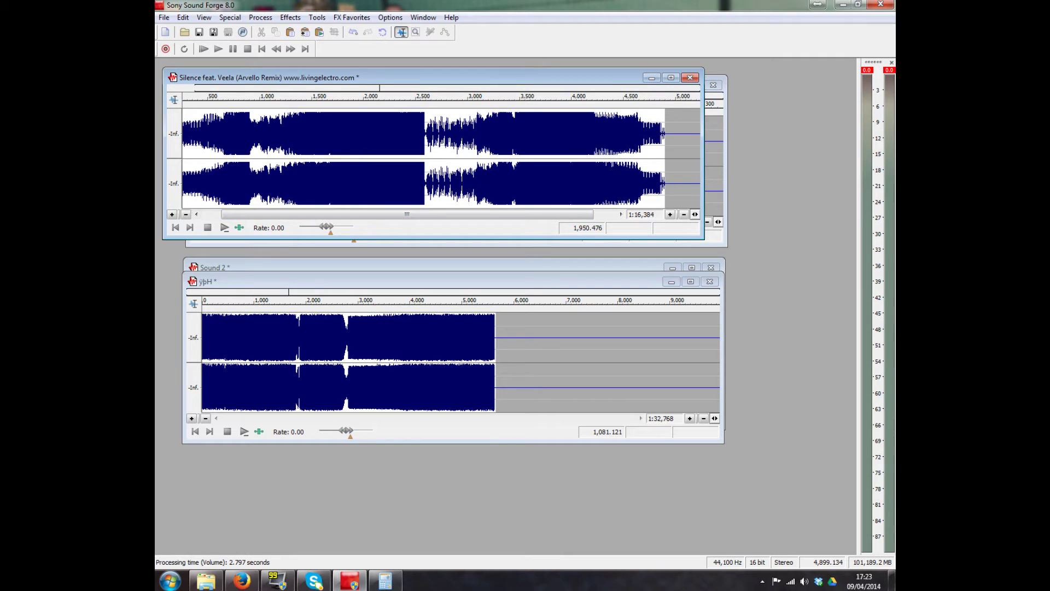
left_click_drag(666, 164, 489, 159)
left_click(438, 158)
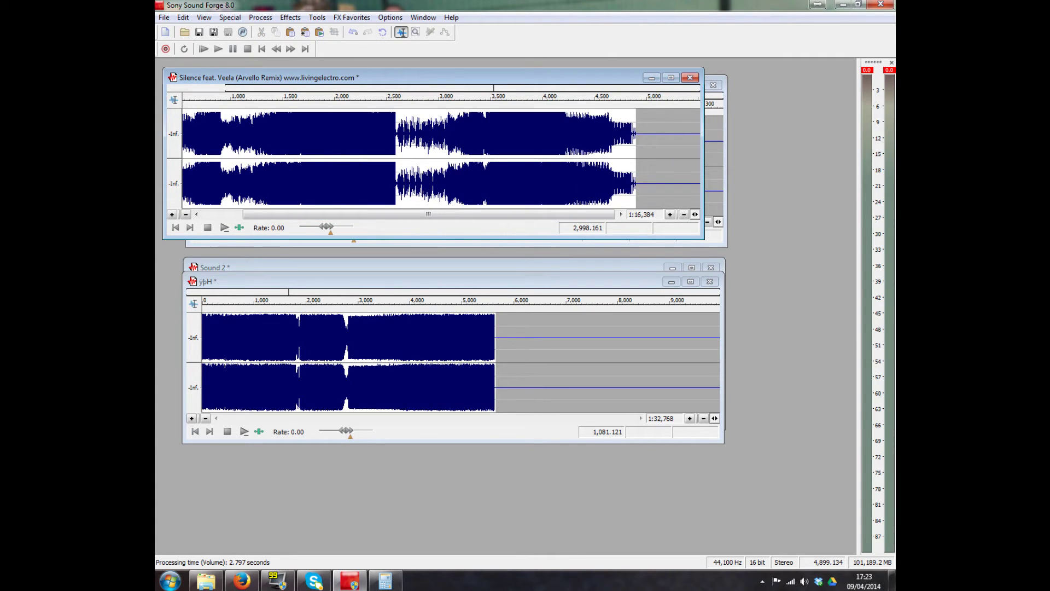
left_click(485, 159)
scroll(484, 159, "up", 3)
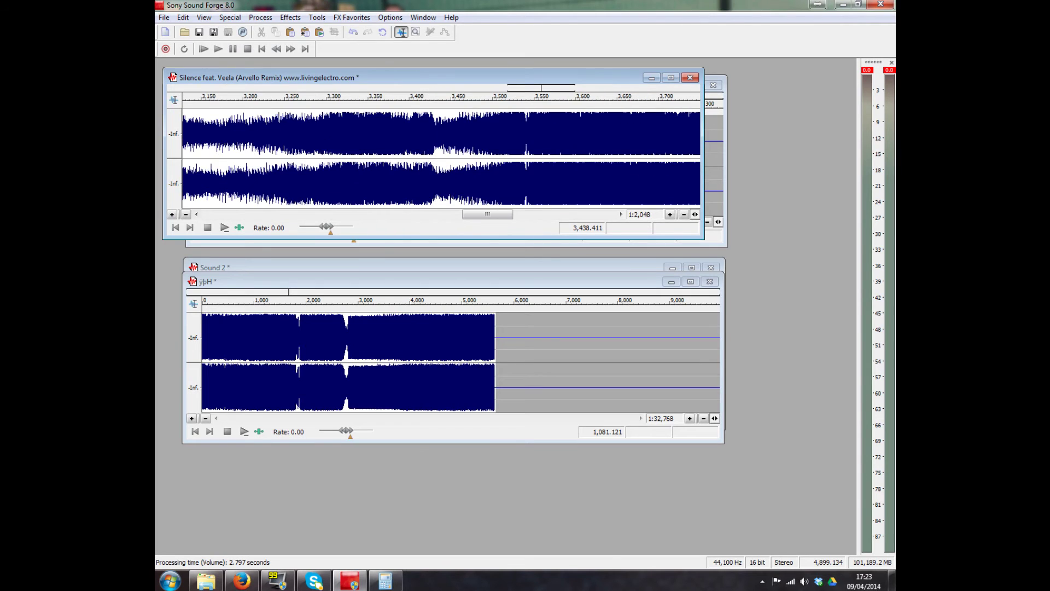
key("space")
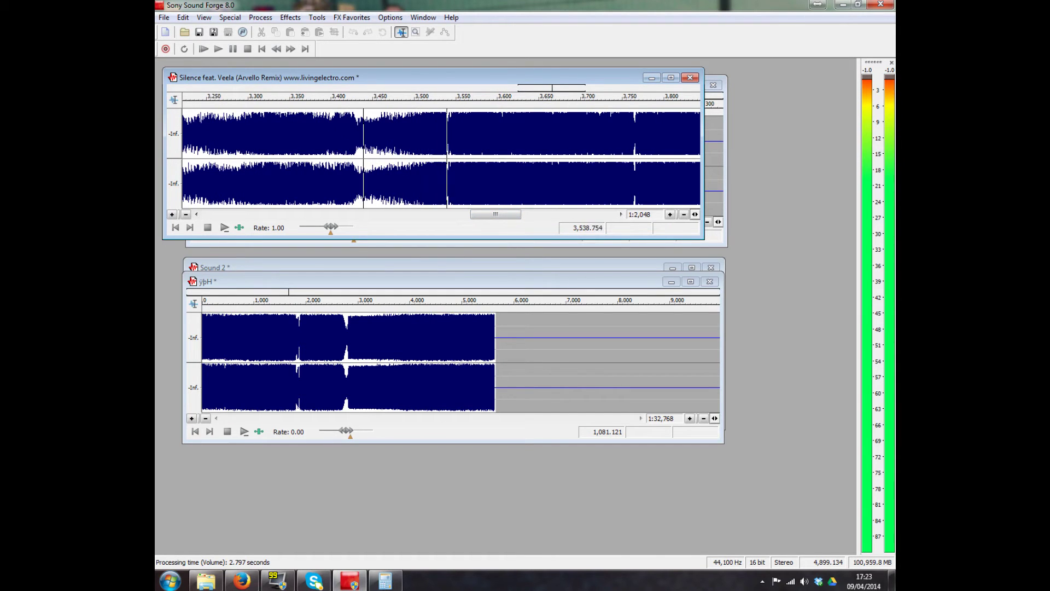
key("space")
- Audition the Silence remix's drop up close and place the cursor at about 3,544.7, where the beat starts
key("Up")
key("Up")
key("Up")
key("Up")
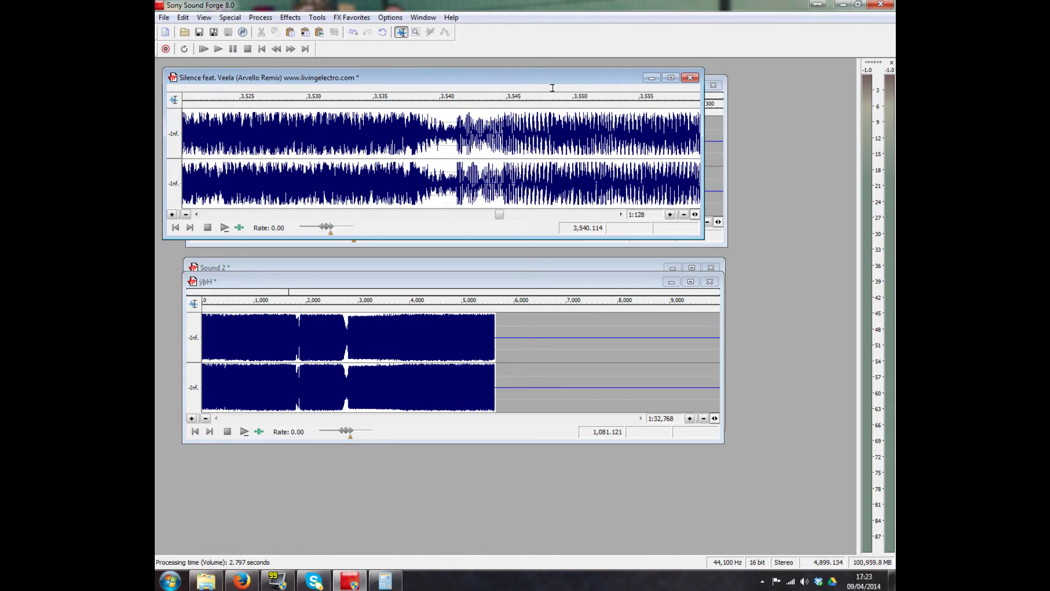
key("space")
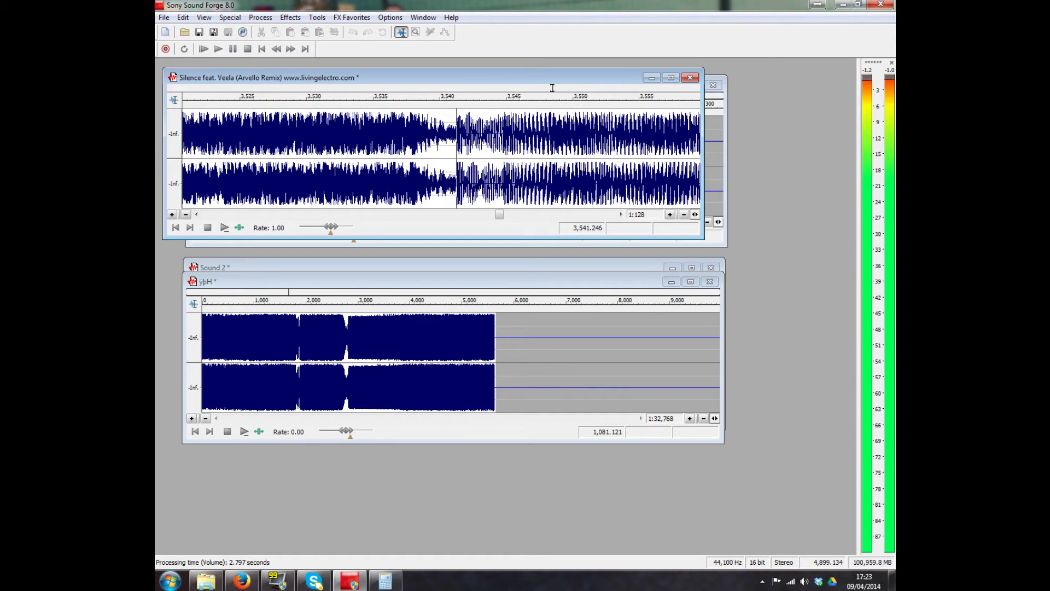
key("space")
key("space")
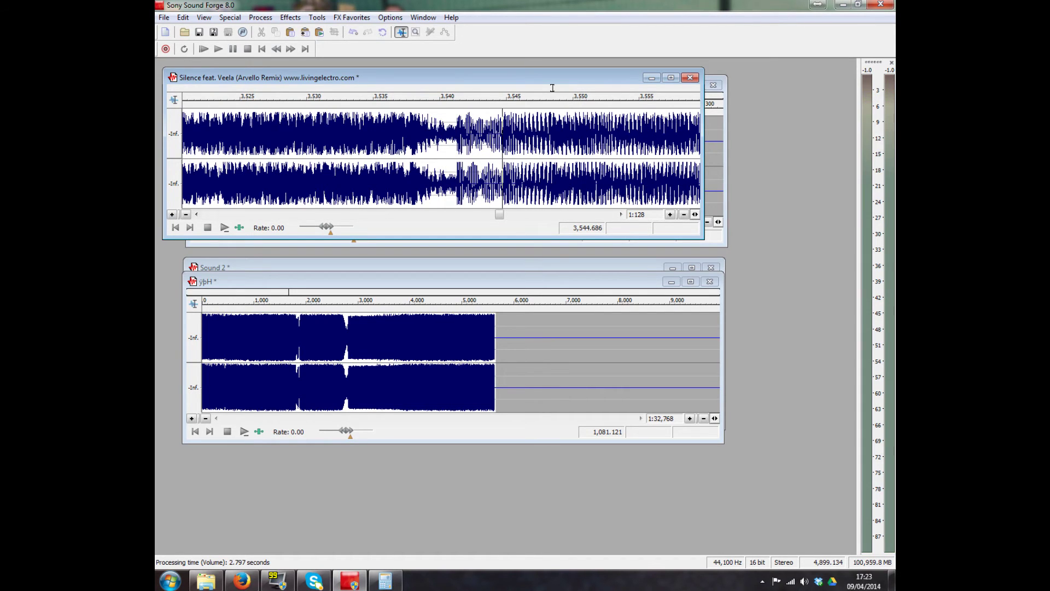
key("space")
- Fine-tune the Silence remix's cursor to 3,544.763, right at the beat's onset in the individual sample wave
key("Up")
key("Up")
key("Up")
key("Up")
key("Up")
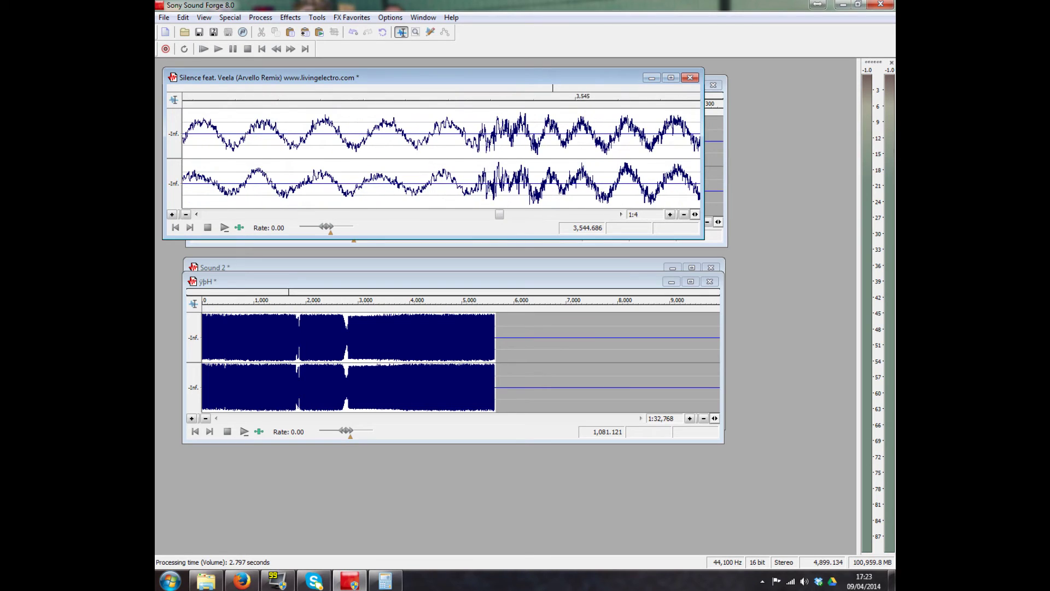
key("Up")
key("Up")
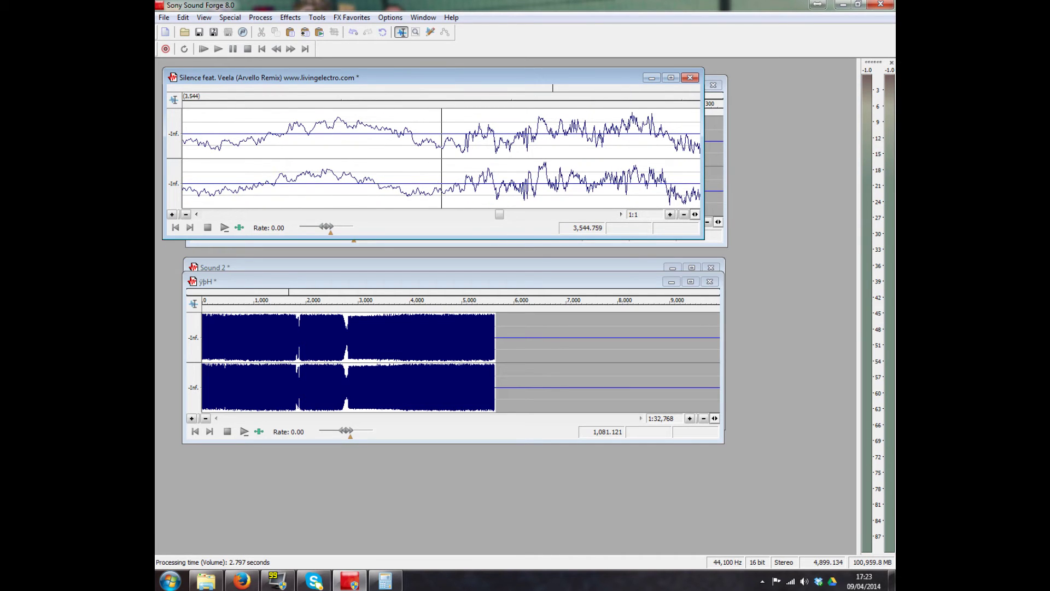
key("Right")
key("Left")
- Select the Silence remix from 3,544.763 through to its end and play the selection
key("shift+Right")
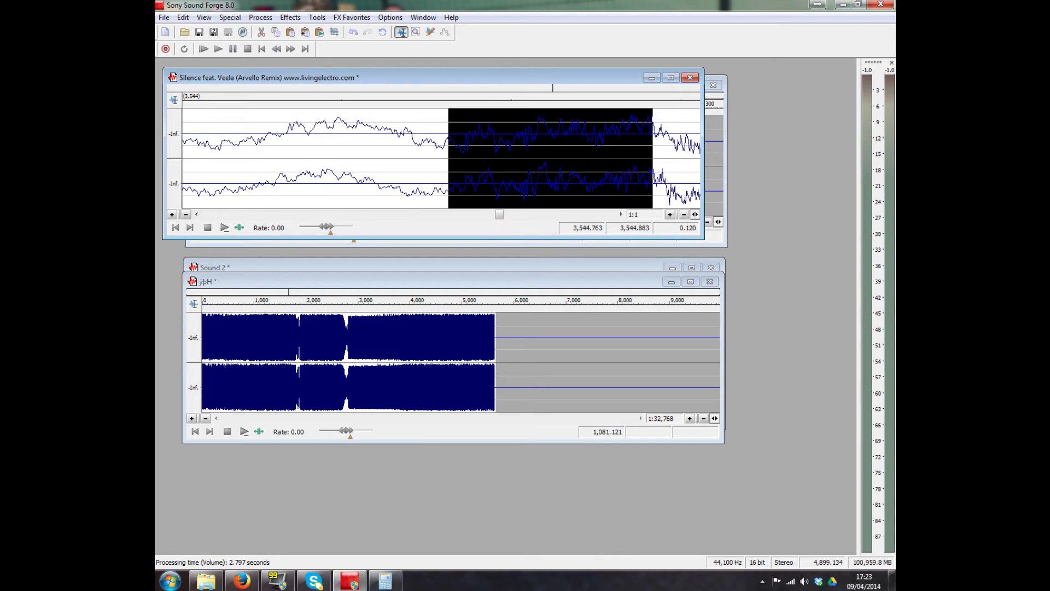
key("Down")
key("Down")
key("Down")
key("Down")
key("shift+Right")
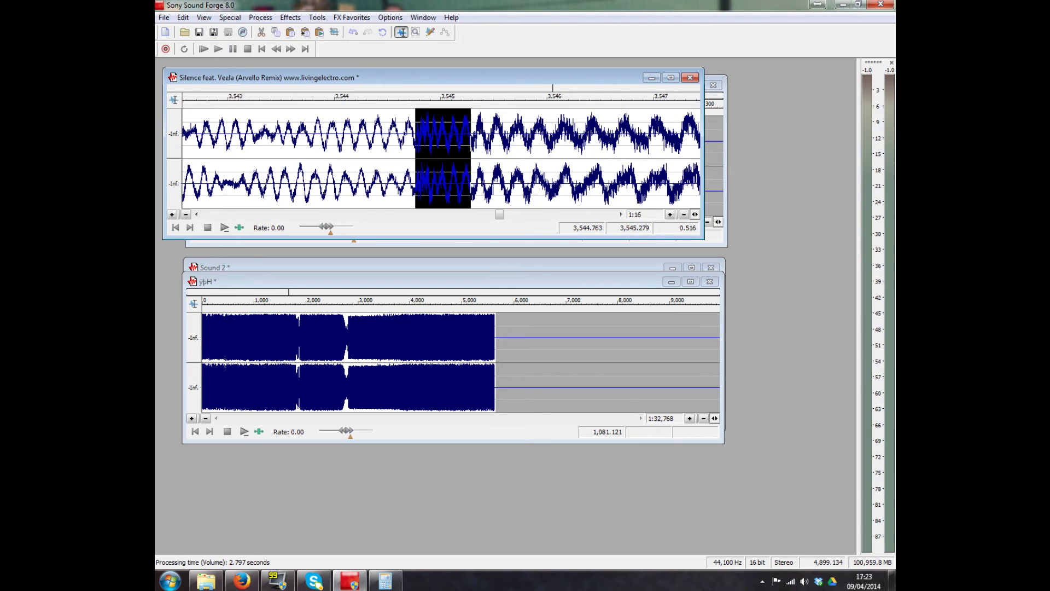
key("Down")
key("Down")
key("Down")
key("Down")
key("shift+Right")
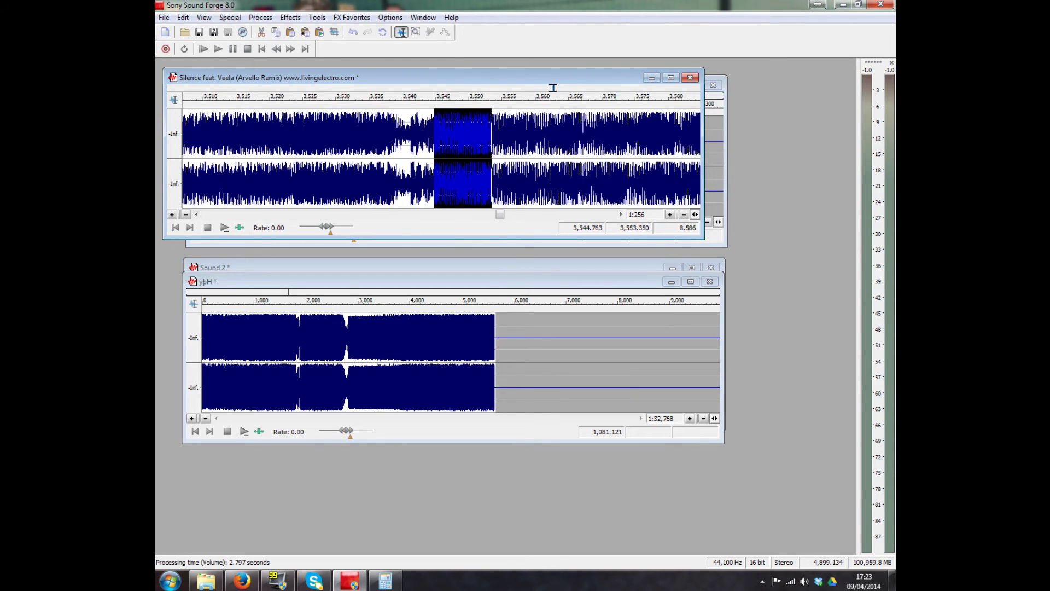
key("Down")
key("Down")
key("Down")
key("Down")
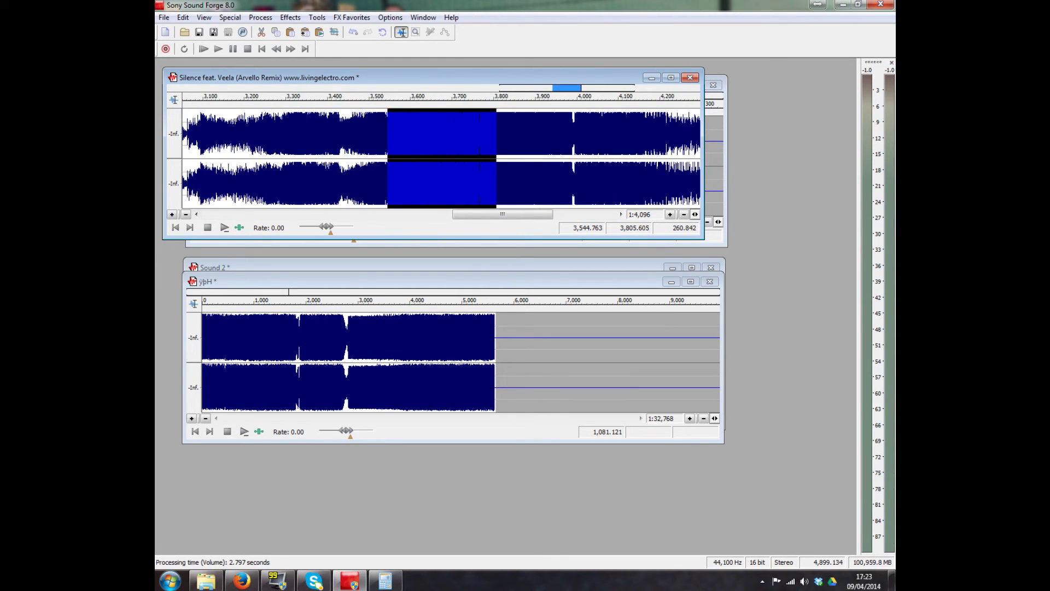
key("shift+End")
key("Down")
key("Down")
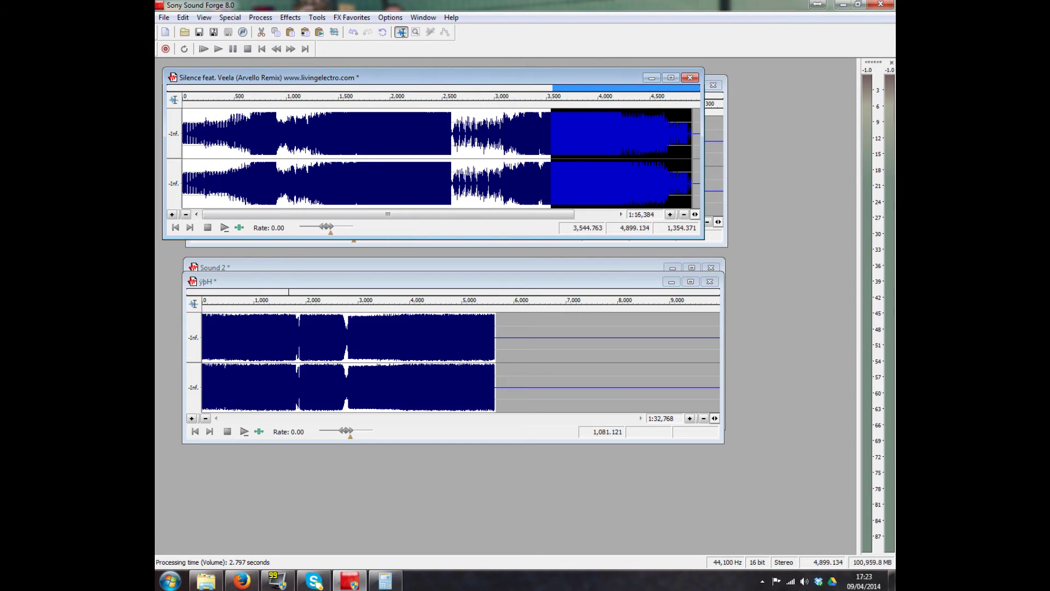
key("space")
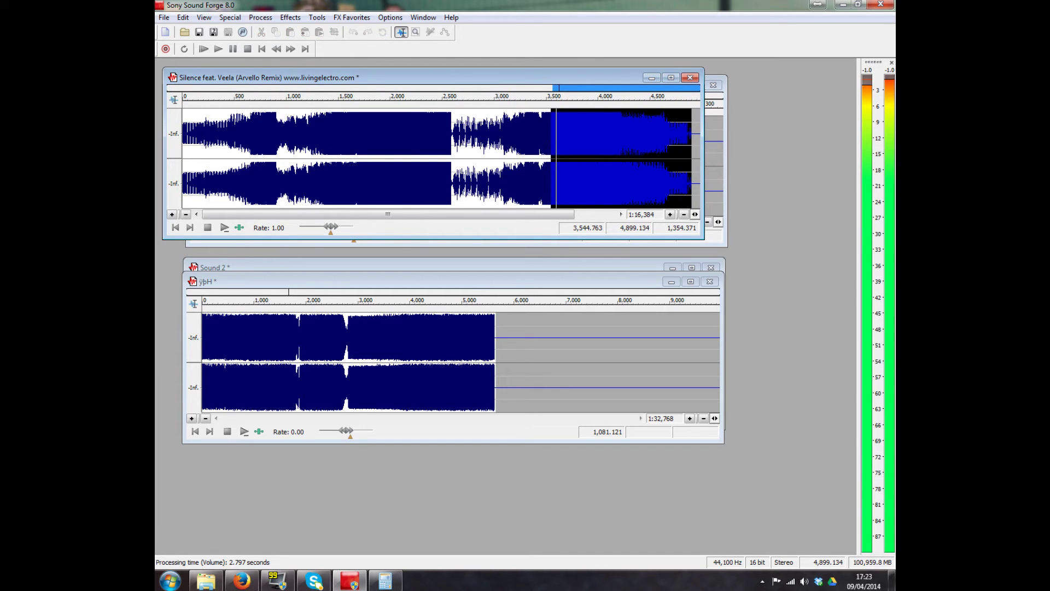
- Stop the Silence playback, select the ÿþH track from its start to 1,437.780 and copy that section
key("space")
left_click_drag(416, 77, 423, 76)
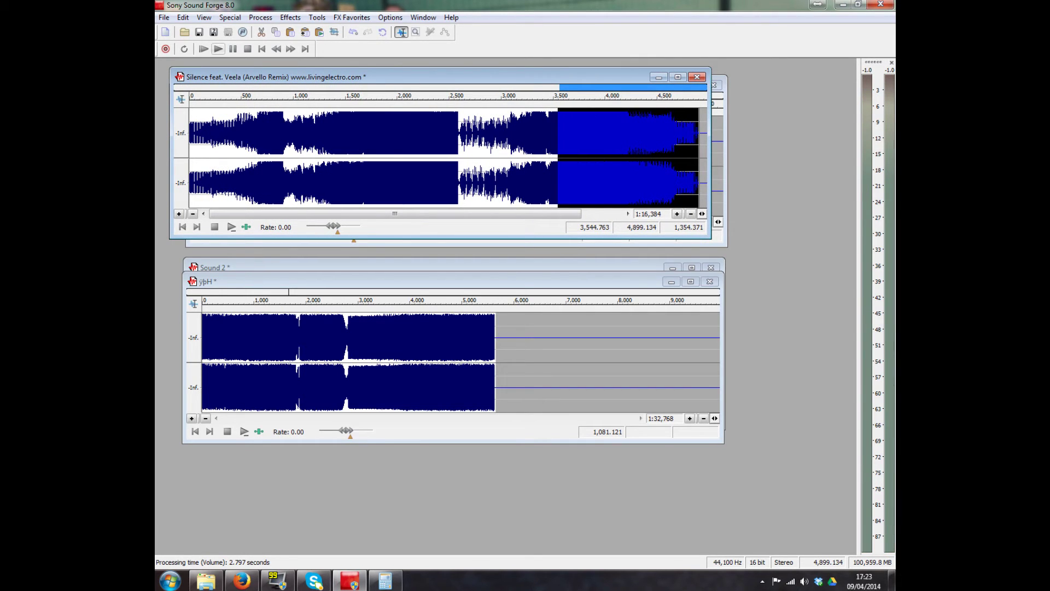
key("space")
left_click(282, 350)
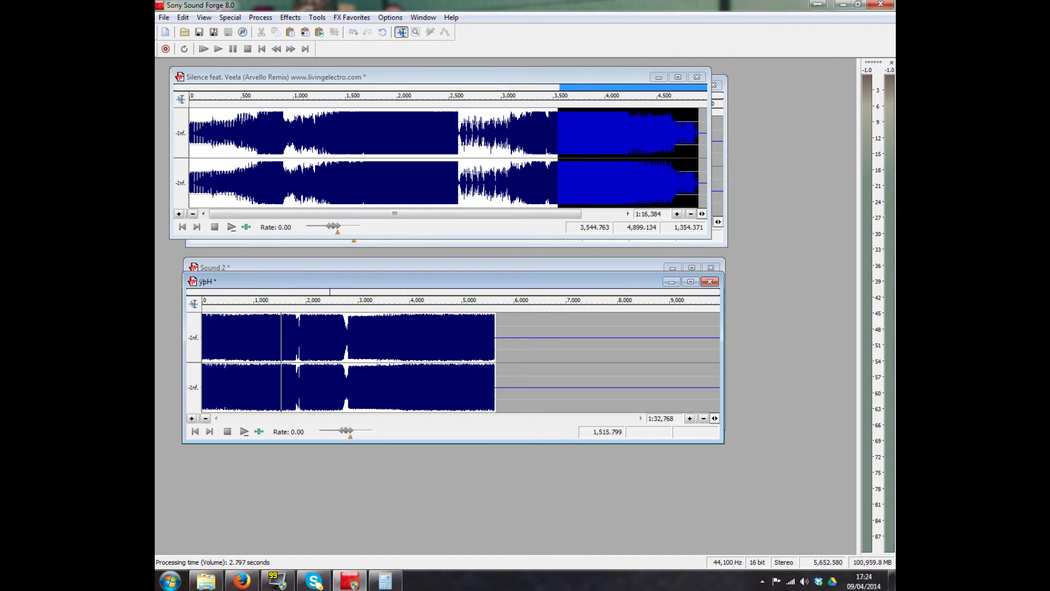
left_click_drag(301, 350, 202, 350)
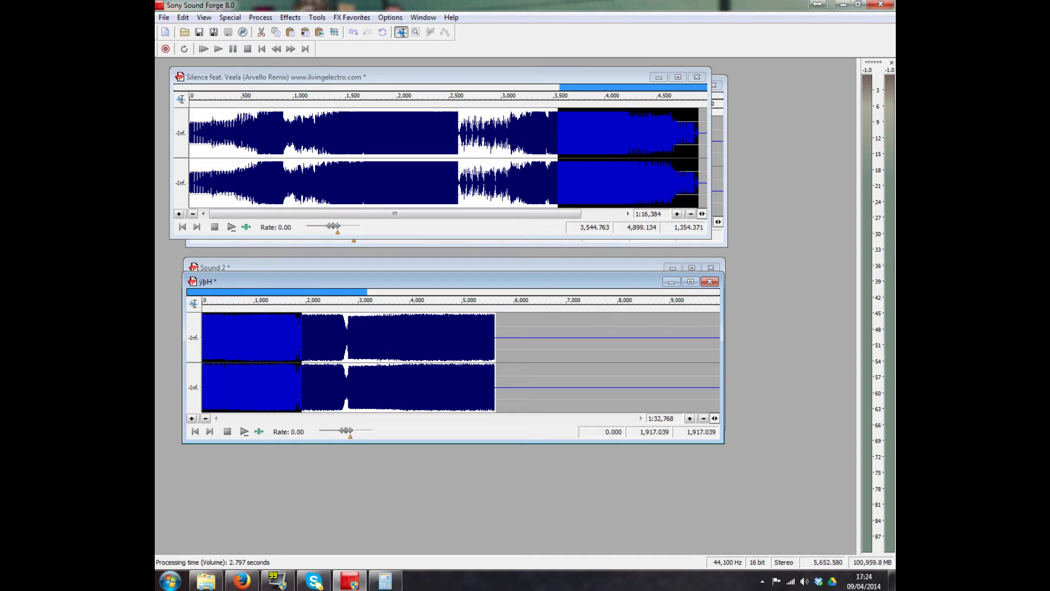
left_click_drag(301, 350, 277, 361)
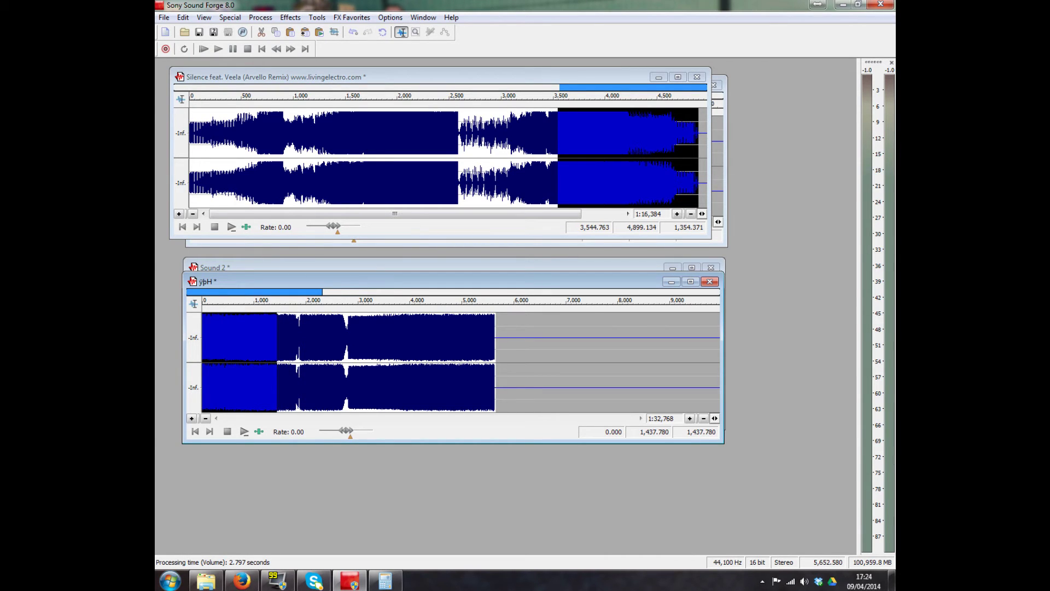
right_click(254, 363)
left_click(282, 414)
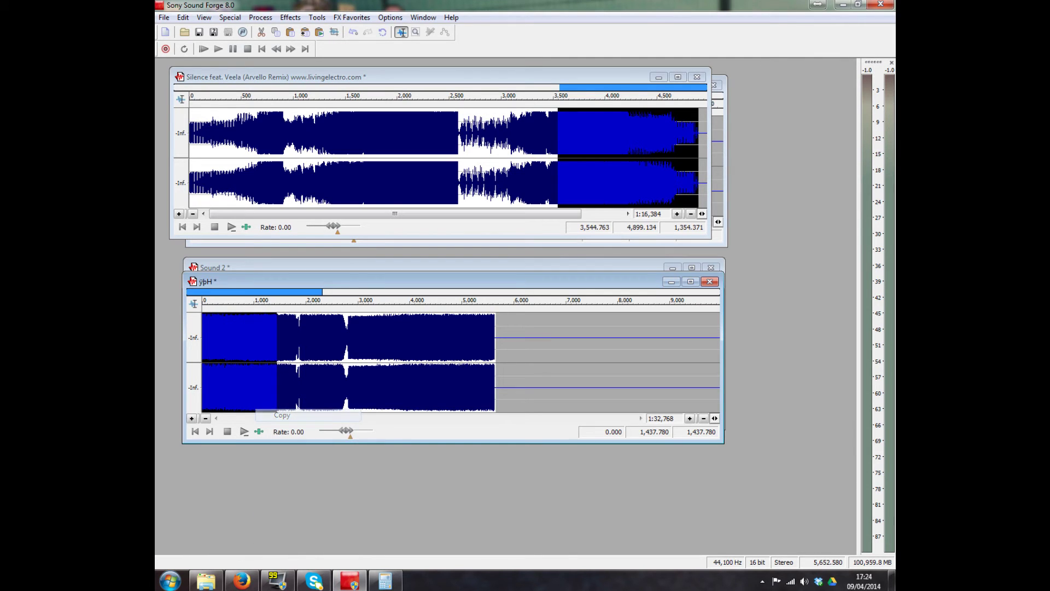
- Mix the copied ÿþH section into the Silence remix at its selection starting at 3,544.763, keeping the offered mix settings
left_click(279, 164)
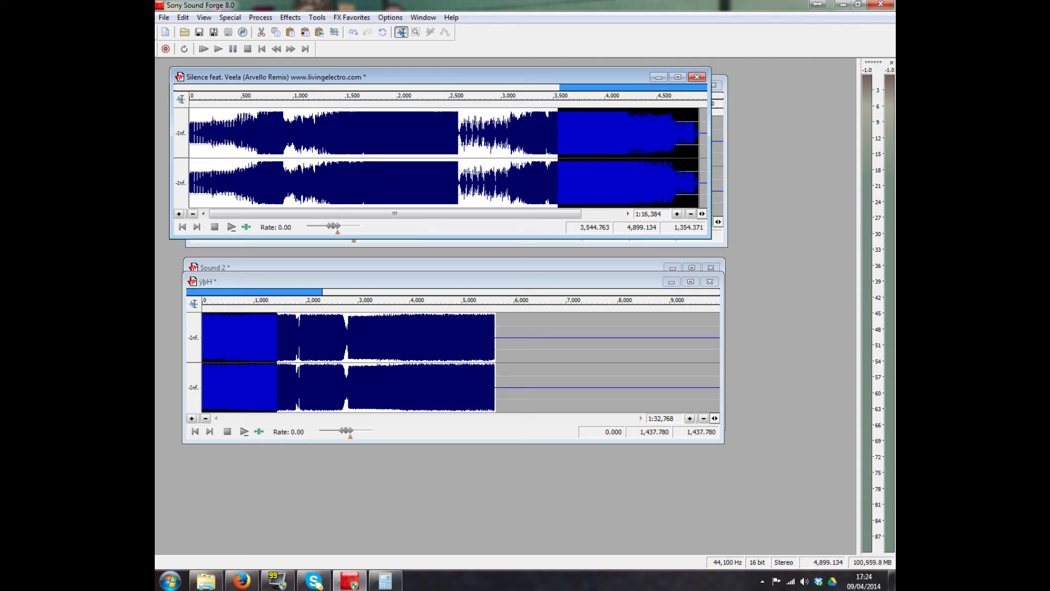
right_click(602, 159)
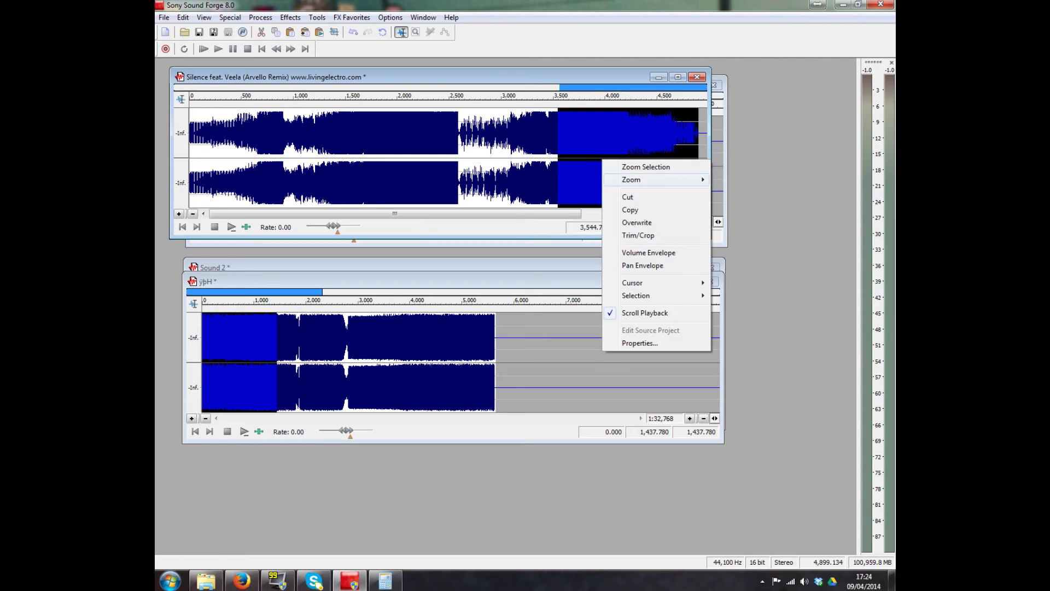
left_click(630, 209)
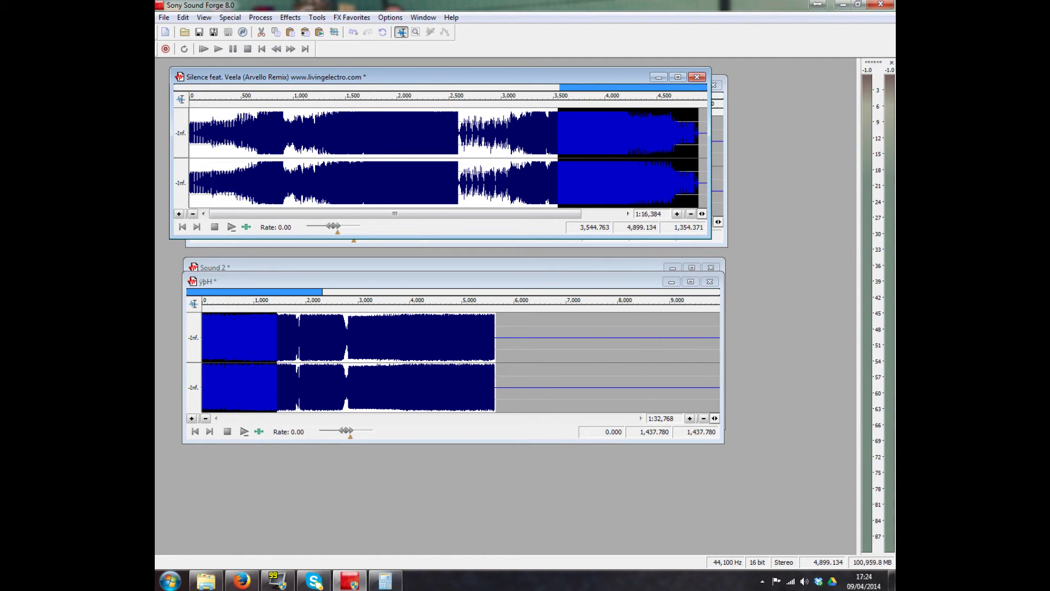
left_click(183, 17)
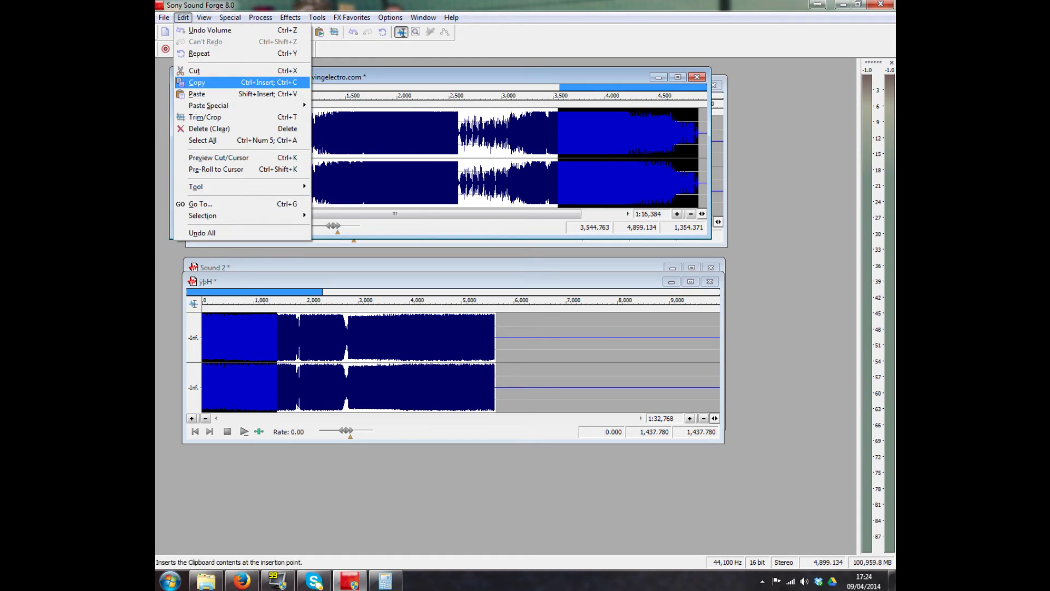
mouse_move(246, 105)
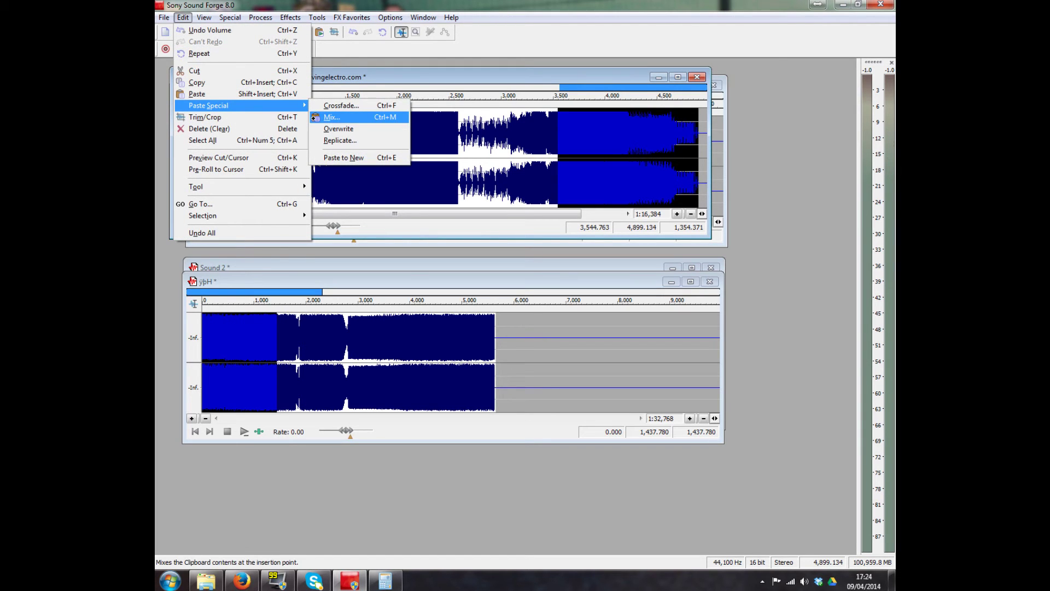
left_click(316, 117)
key("Return")
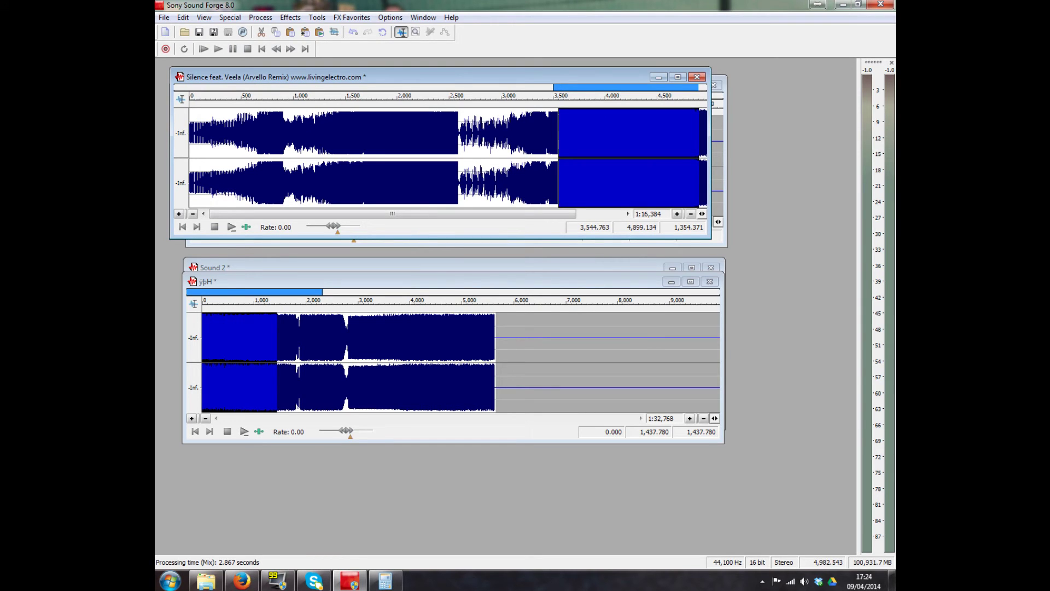
- Play the mixed audio up close from 3,544.763, stopping and repositioning the cursor to check how the two tracks combine
key("space")
scroll(448, 158, "up", 3)
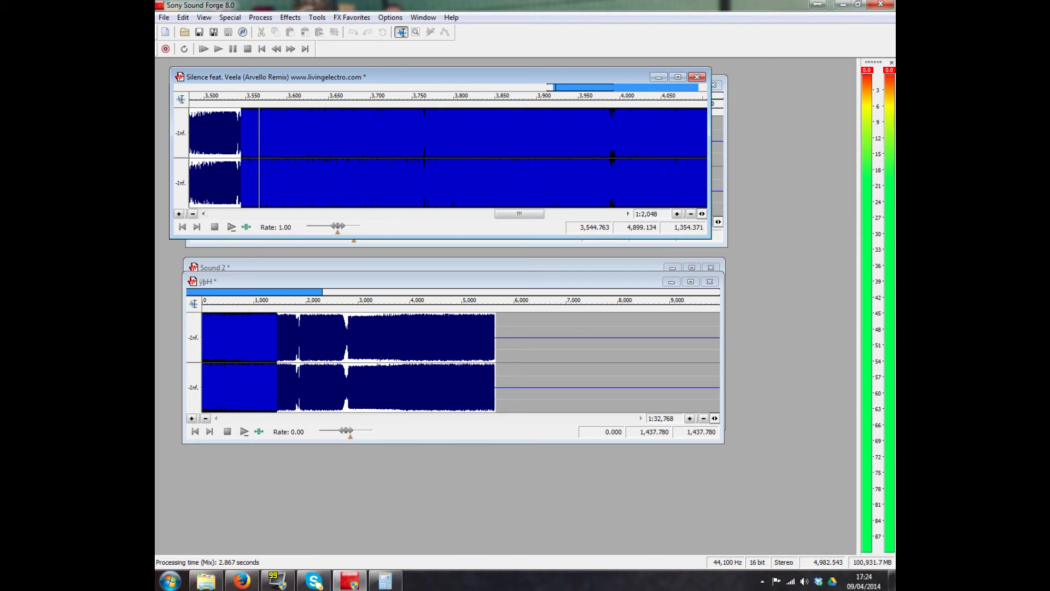
key("Escape")
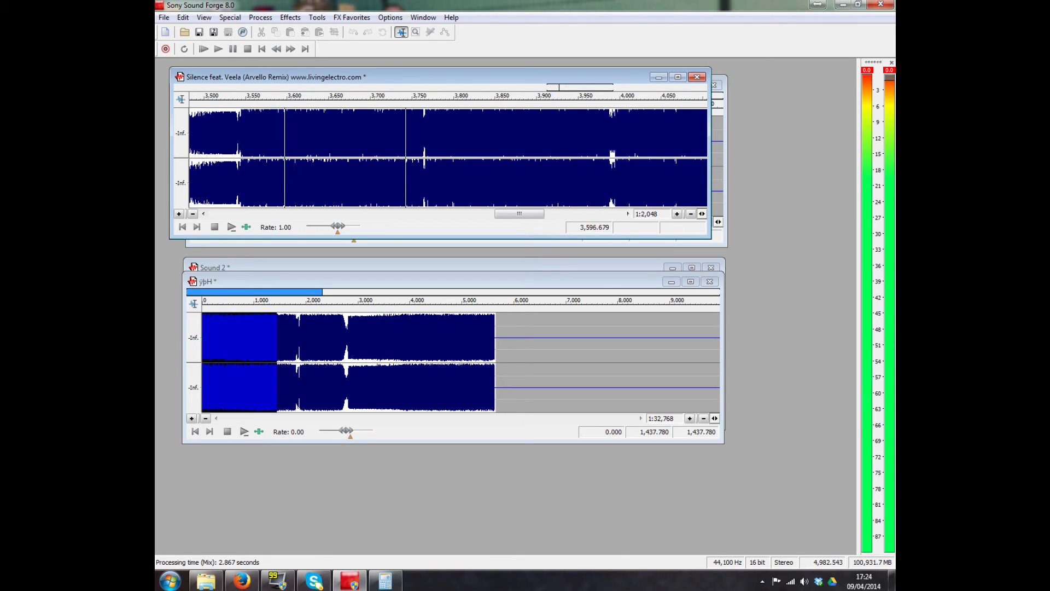
key("Down")
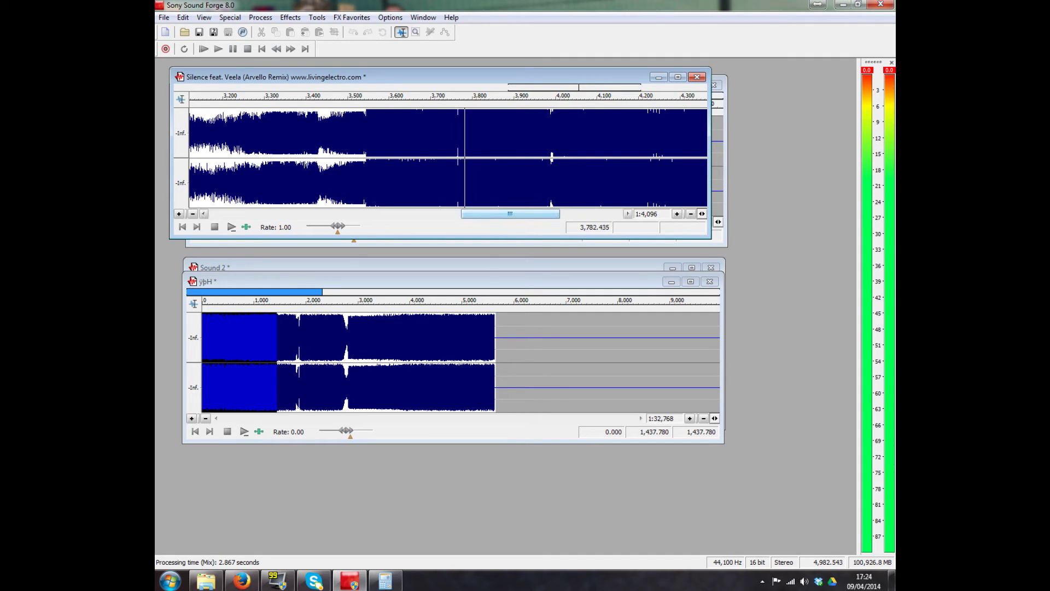
key("space")
- Audition several spots in the rest of the mixed section, between about 4,150 and 4,640
left_click_drag(510, 213, 570, 213)
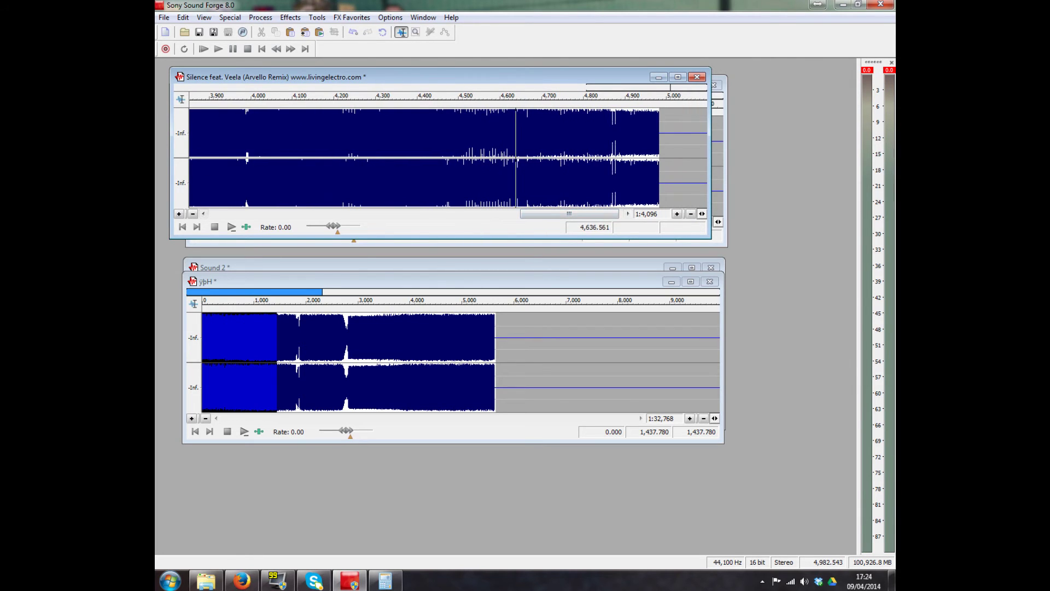
key("space")
left_click(453, 157)
key("space")
key("space")
left_click(414, 158)
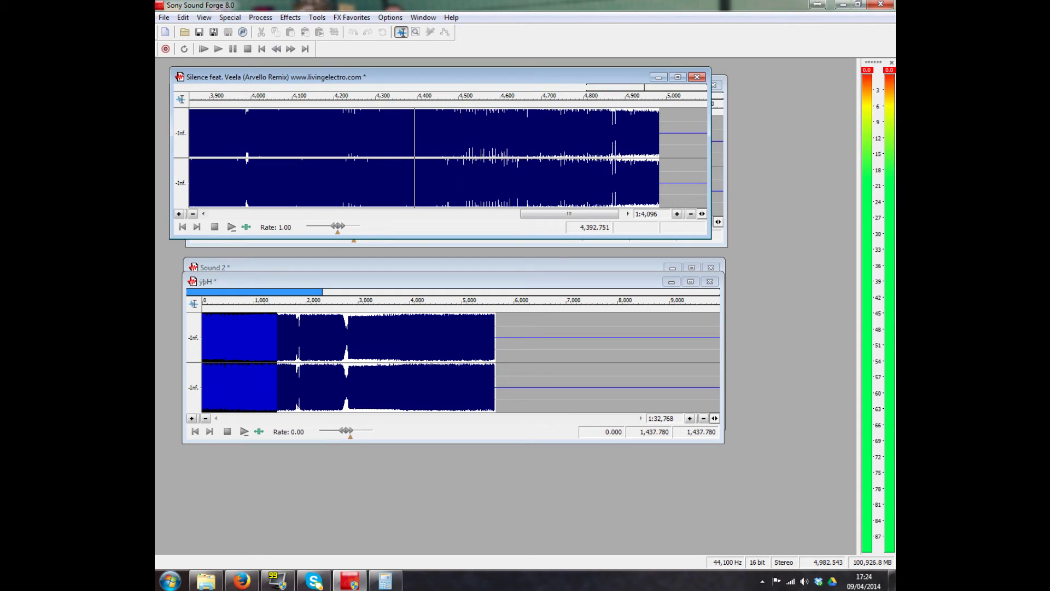
left_click(315, 158)
key("space")
scroll(448, 158, "down", 2)
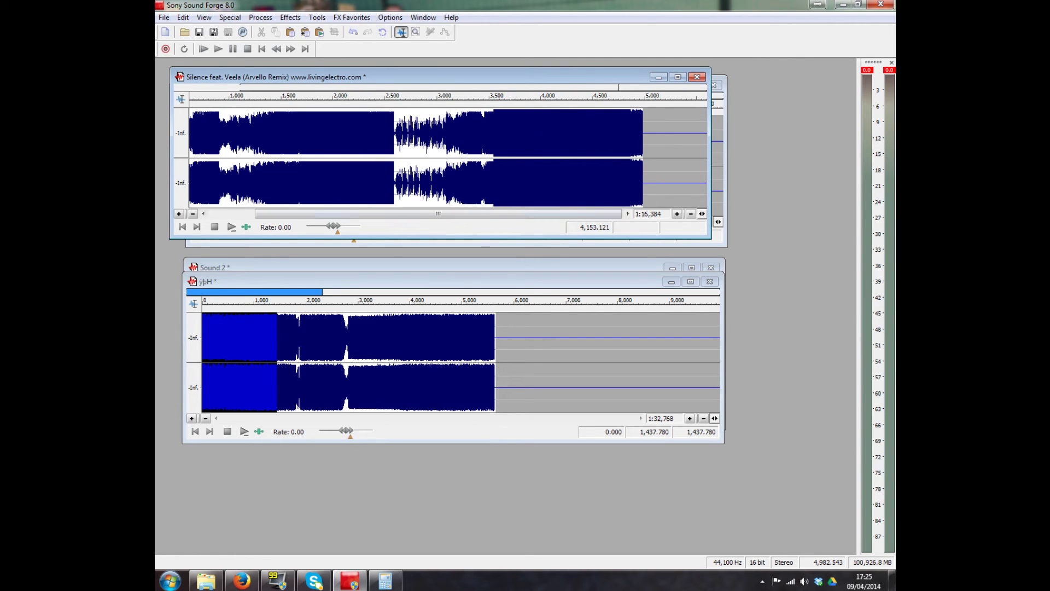
- Undo the mix in the Silence remix and shift its window slightly
left_click(183, 17)
left_click(211, 29)
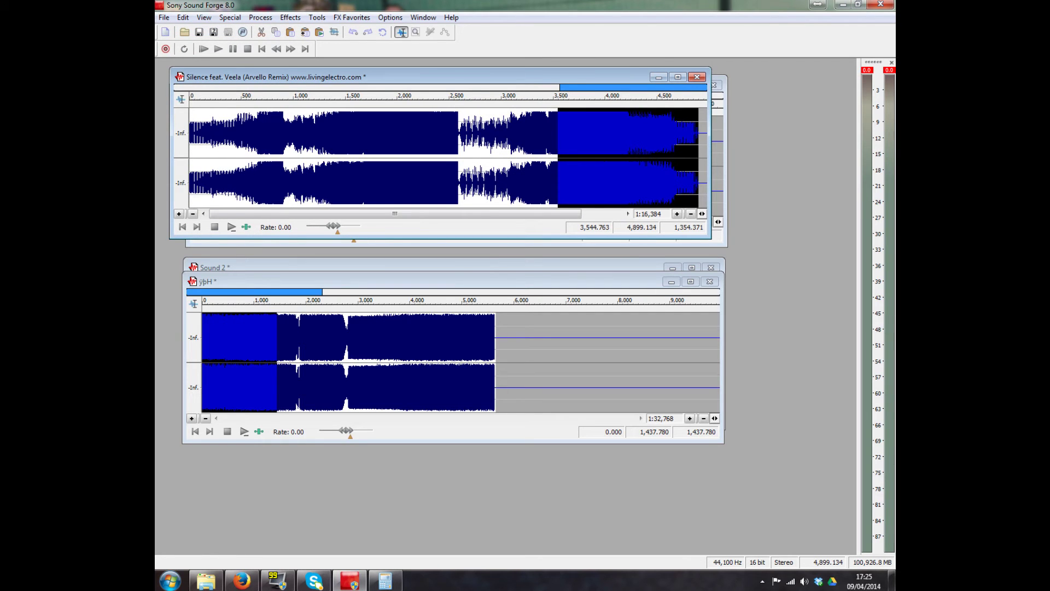
left_click_drag(440, 77, 462, 79)
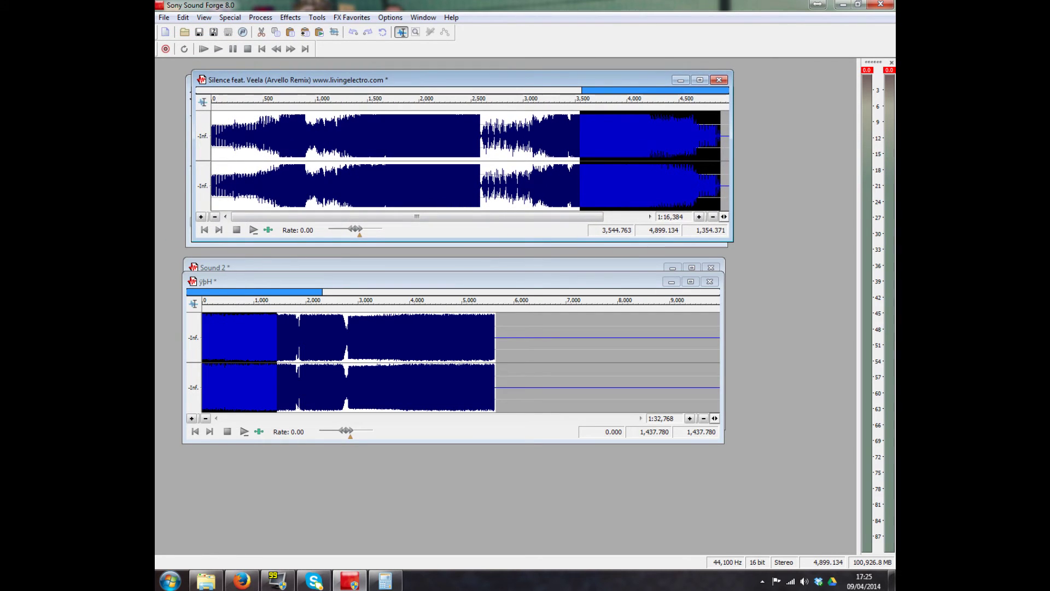
- Copy the selected opening section of the ÿþH track again and return to the Silence remix
left_click(453, 281)
right_click(250, 362)
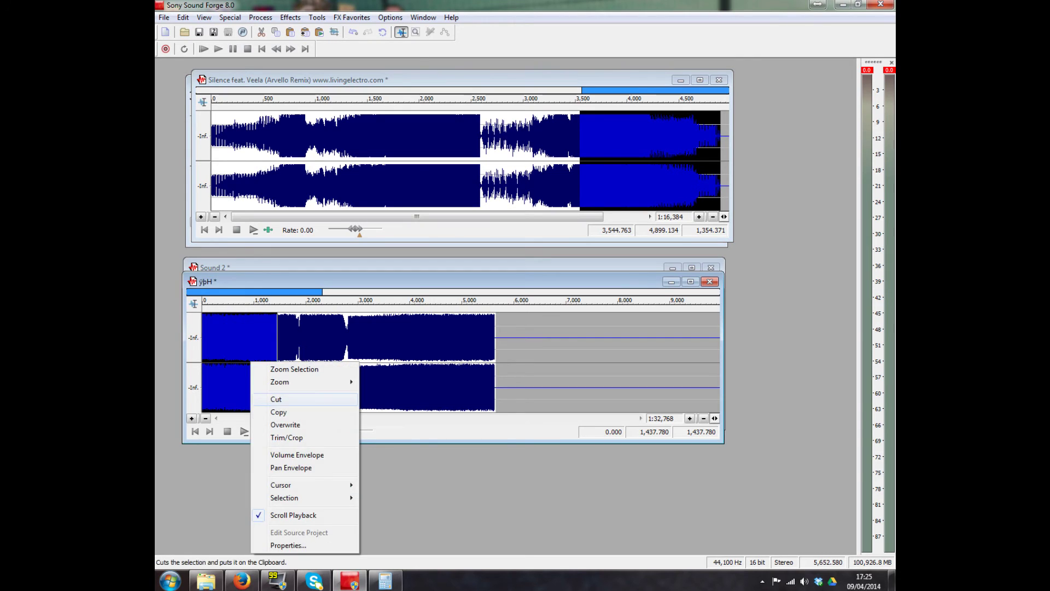
left_click(278, 412)
key("ctrl+Tab")
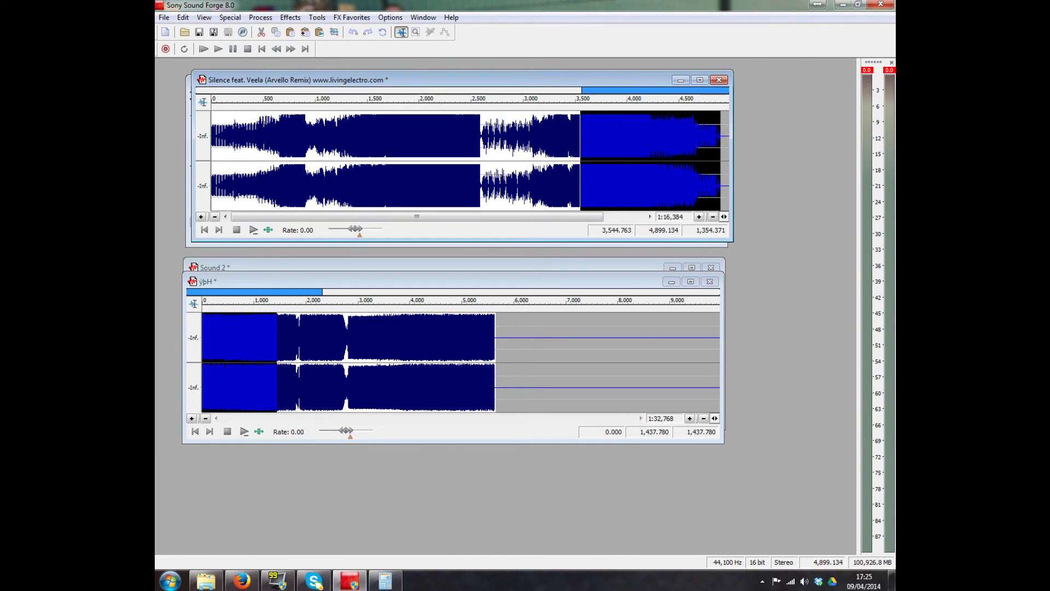
- Start a Crossfade paste onto the Silence remix's selected ending and set the clipboard source's start level to -20.0 dB (10%)
left_click(183, 17)
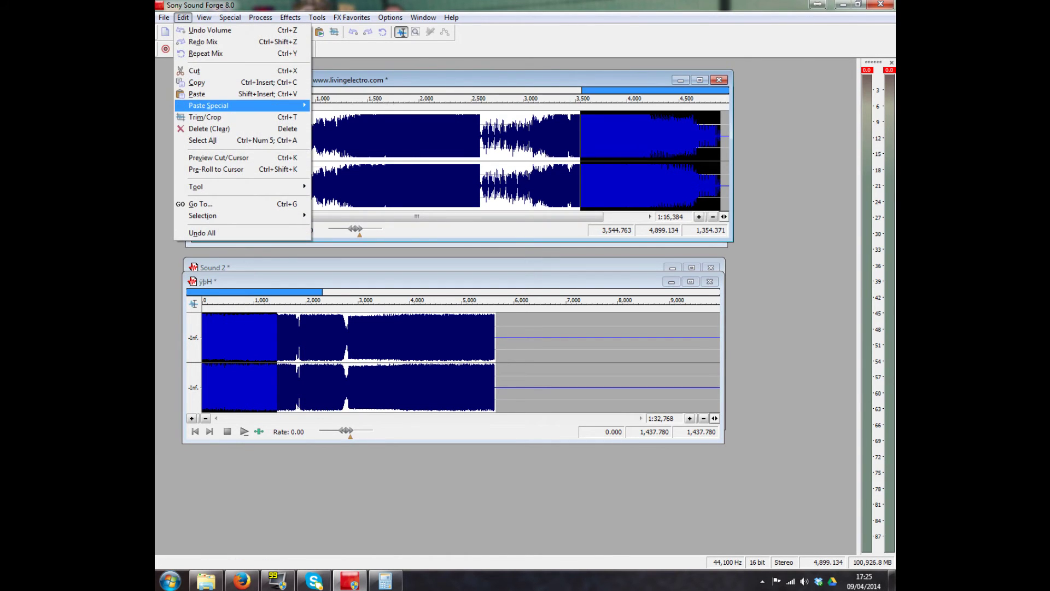
mouse_move(215, 106)
left_click(358, 106)
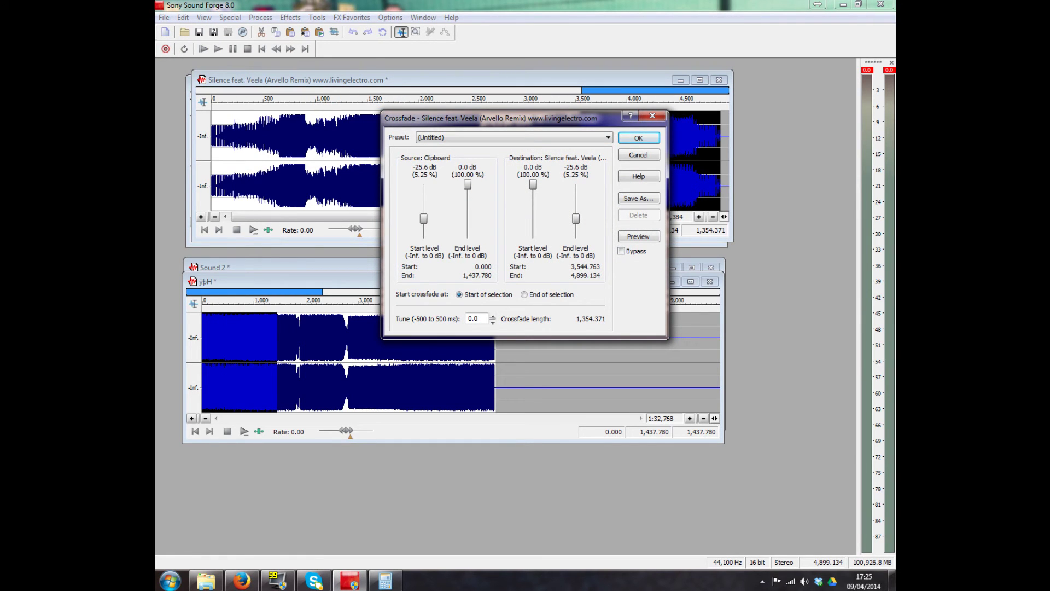
key("Up")
key("Up")
key("Up")
key("Up")
key("Up")
key("Up")
left_click_drag(423, 215, 424, 216)
key("Up")
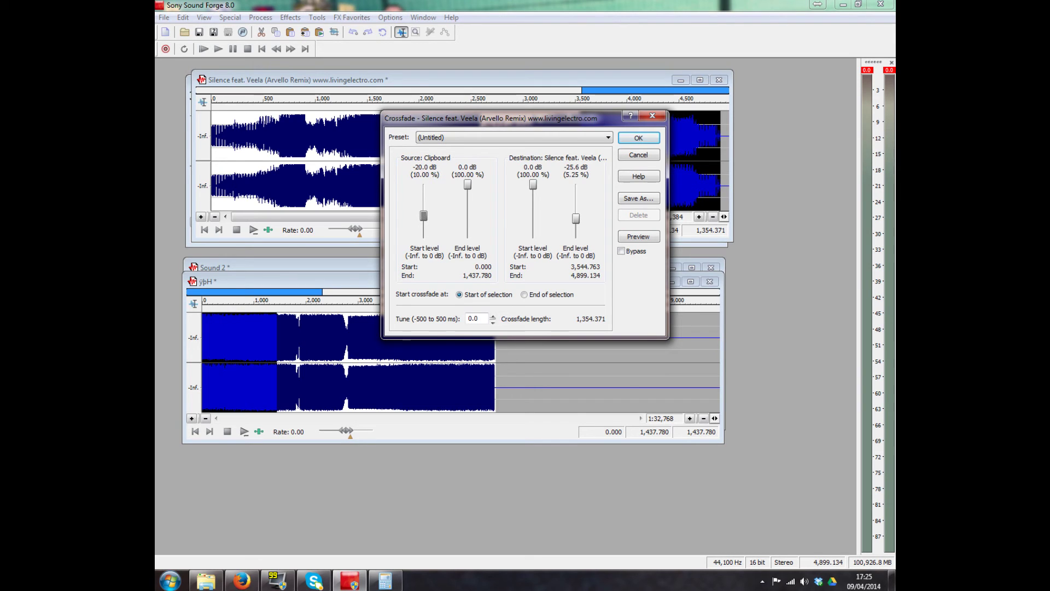
- Set the destination's end level to -20.0 dB (10%) and apply the crossfade from the start of the selection
left_click_drag(576, 219, 576, 217)
key("Up")
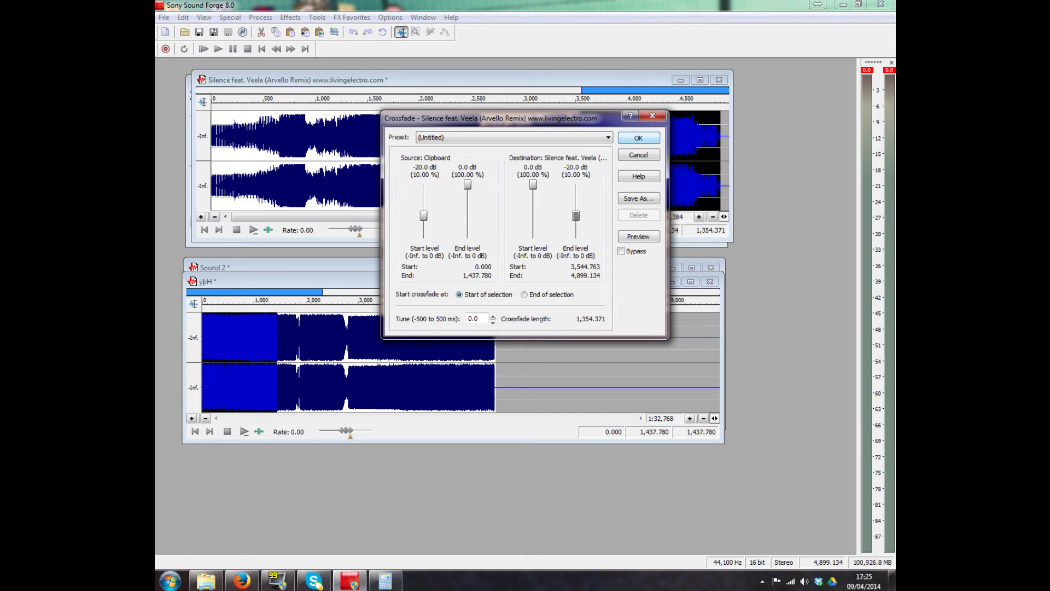
key("Return")
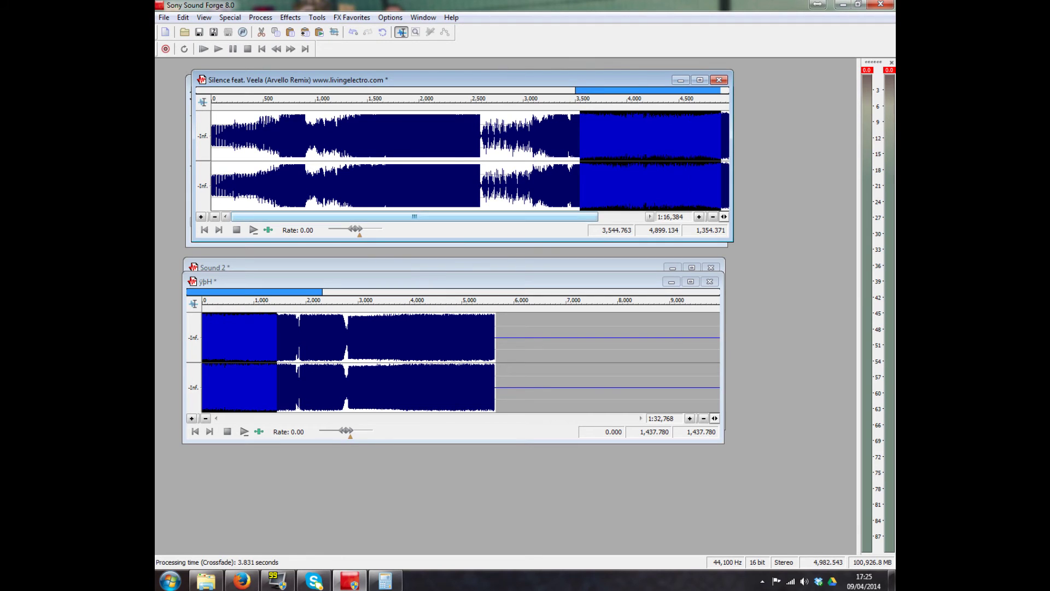
- Play the Silence remix from about 3,371 through the crossfaded section to judge the transition, and stop playback
left_click_drag(414, 217, 460, 217)
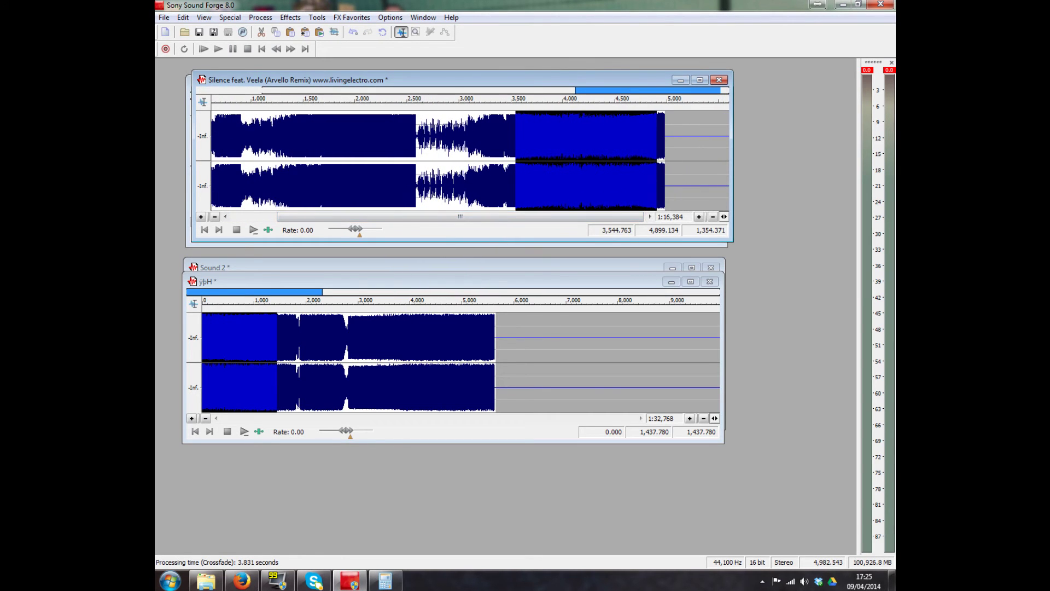
left_click(497, 160)
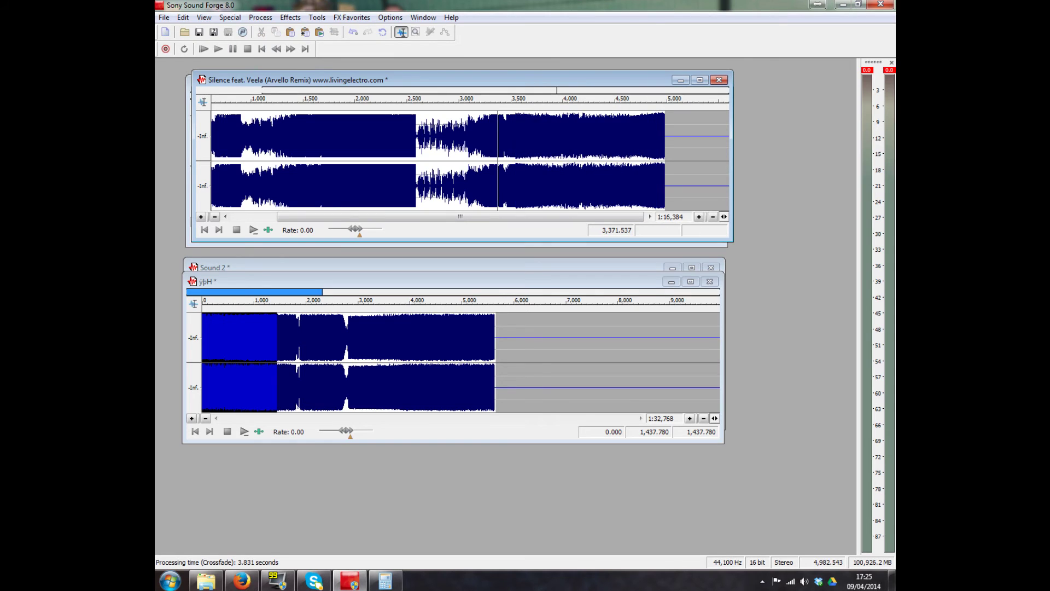
key("space")
key("Up")
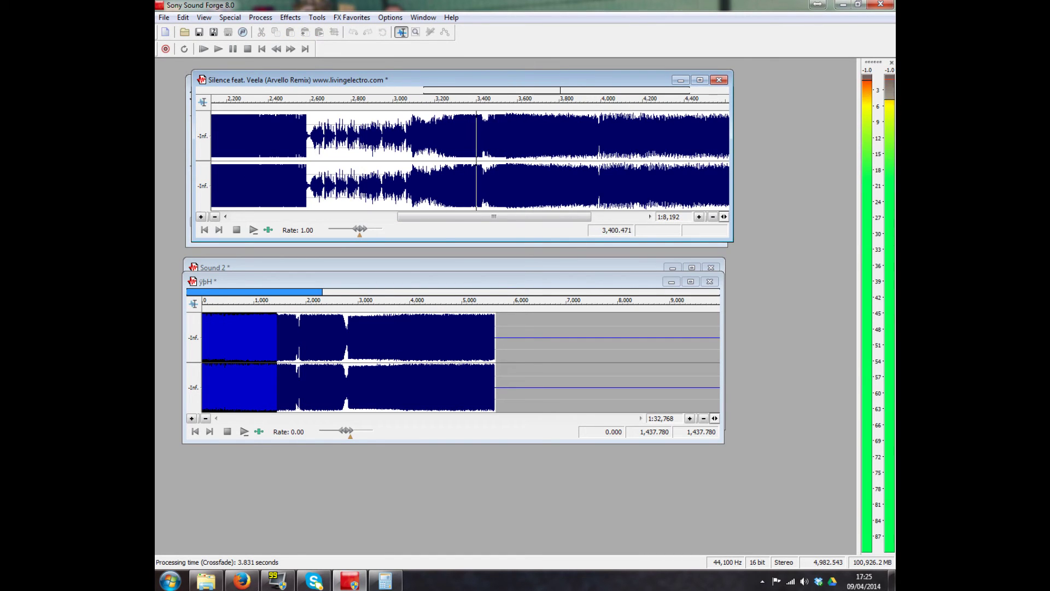
key("Up")
key("Up")
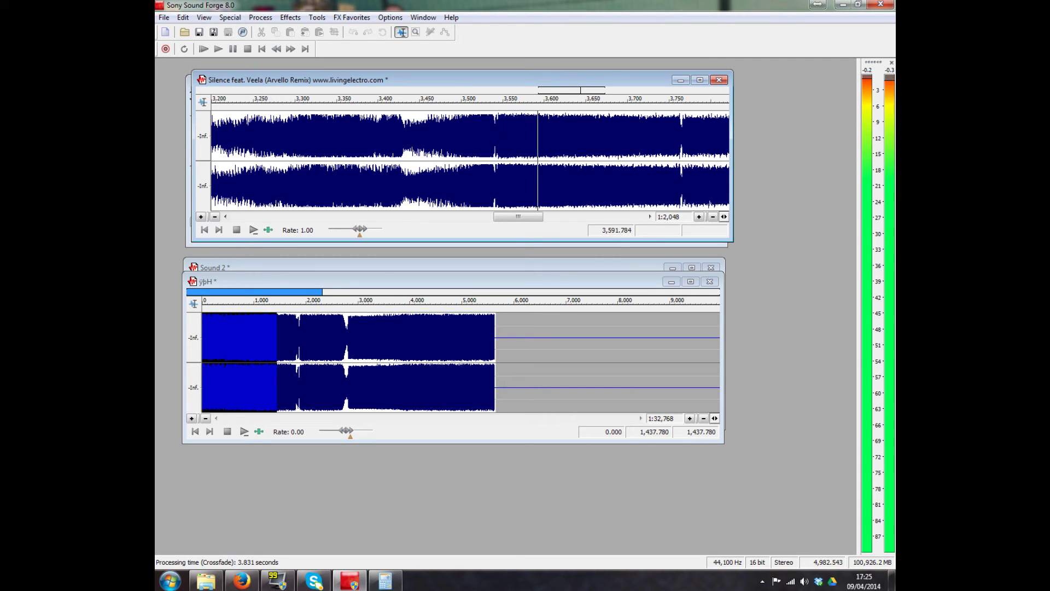
key("Down")
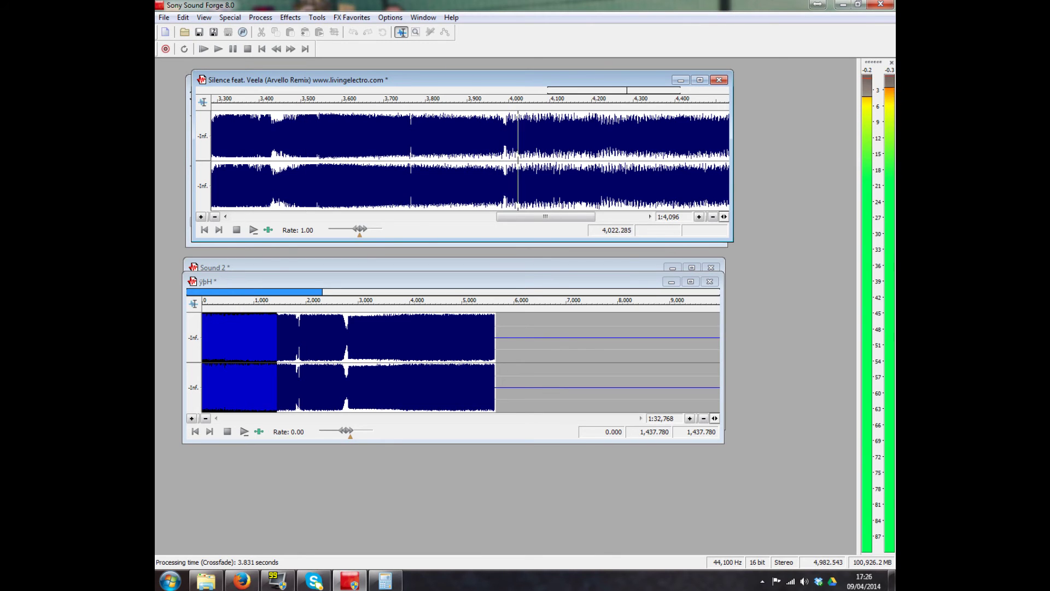
left_click_drag(545, 217, 557, 217)
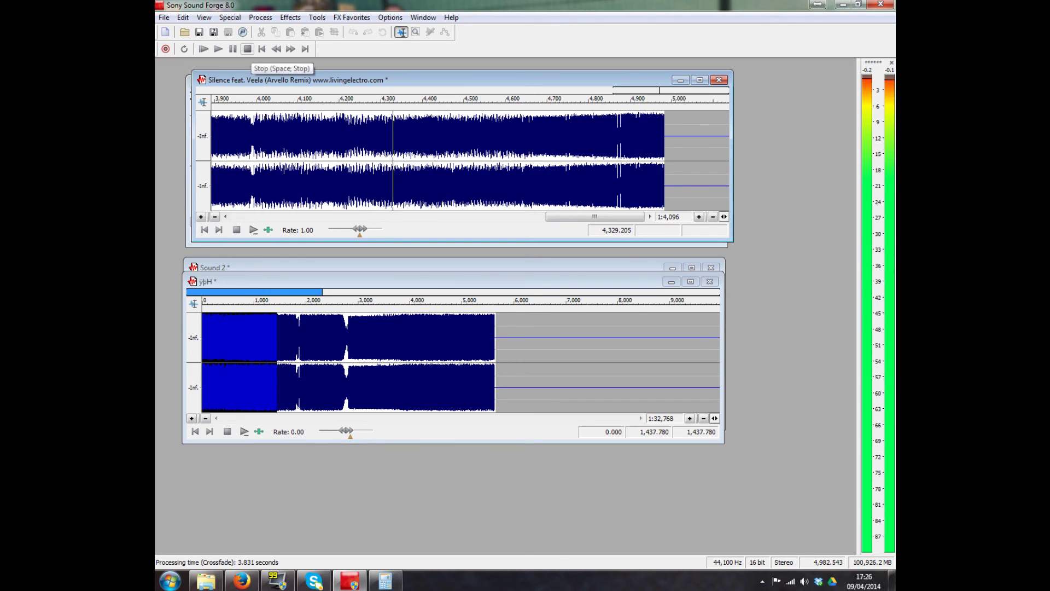
left_click(248, 48)
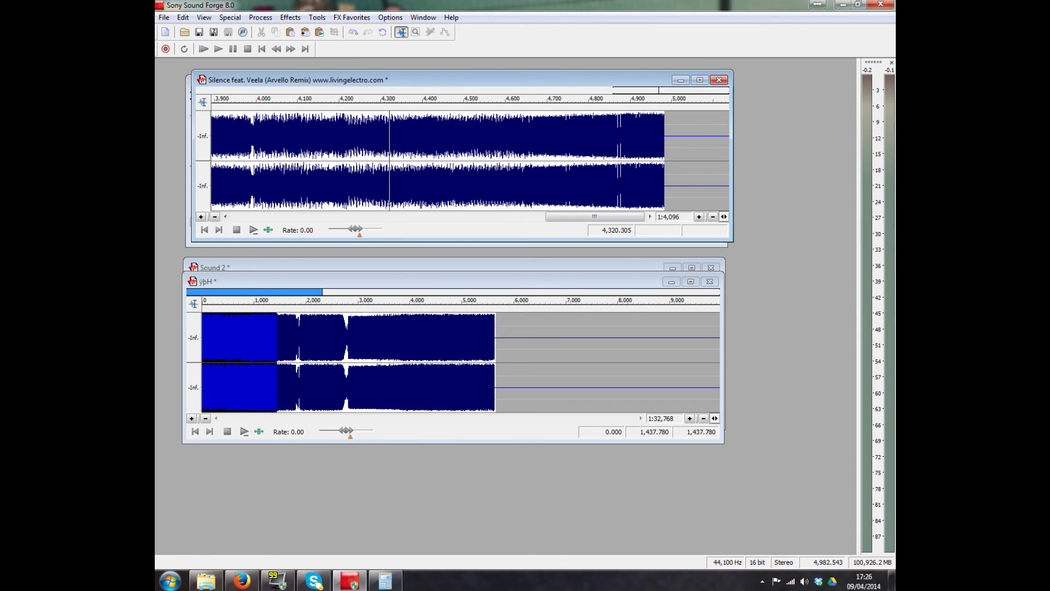
- Undo the crossfade in the Silence remix
left_click(182, 17)
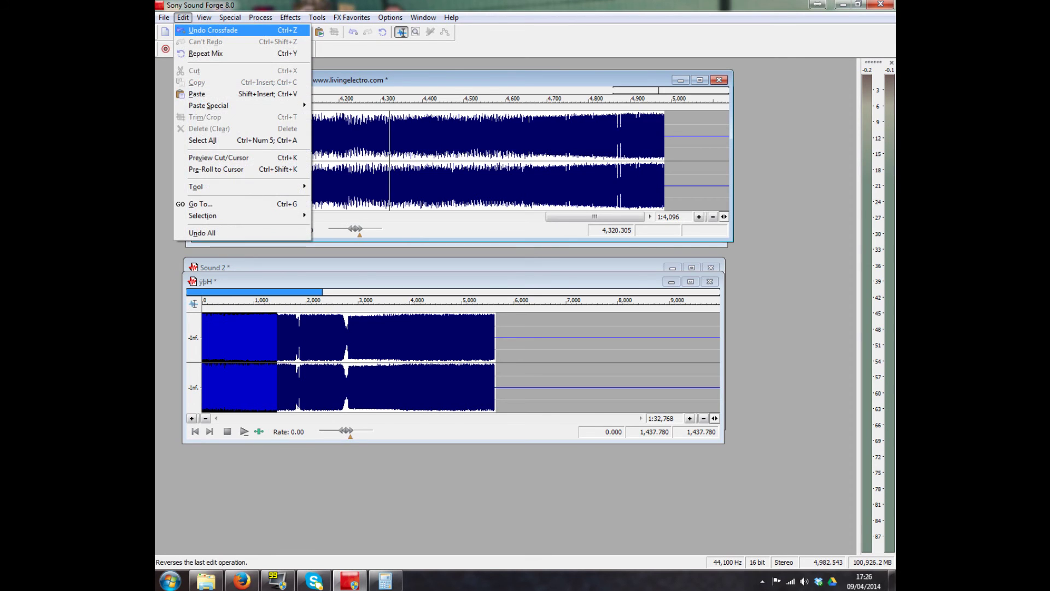
left_click(202, 31)
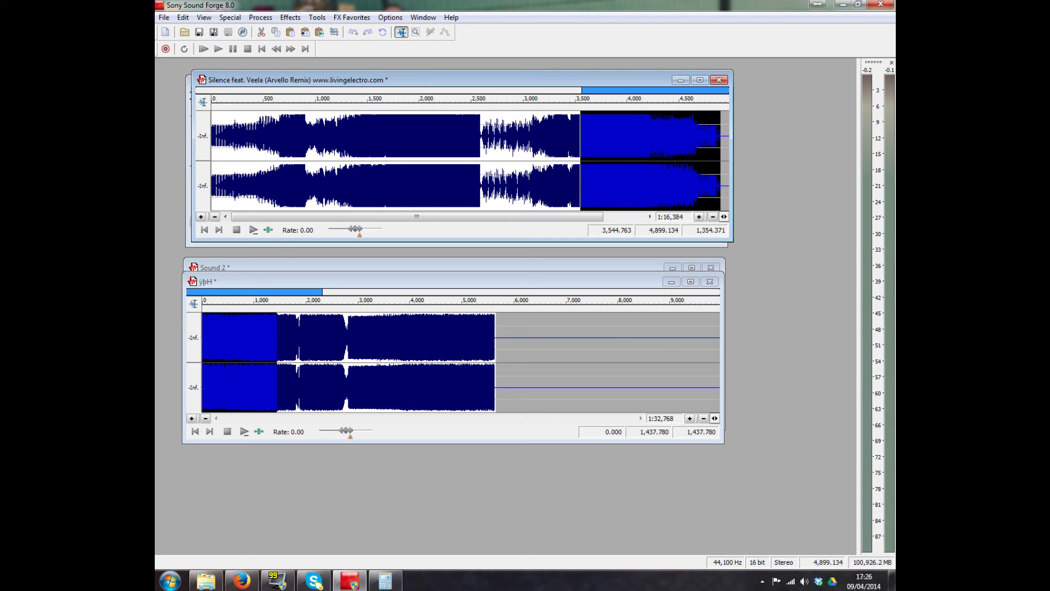
- Select the entire ÿþH track and copy it to the clipboard
left_click(289, 361)
key("ctrl+a")
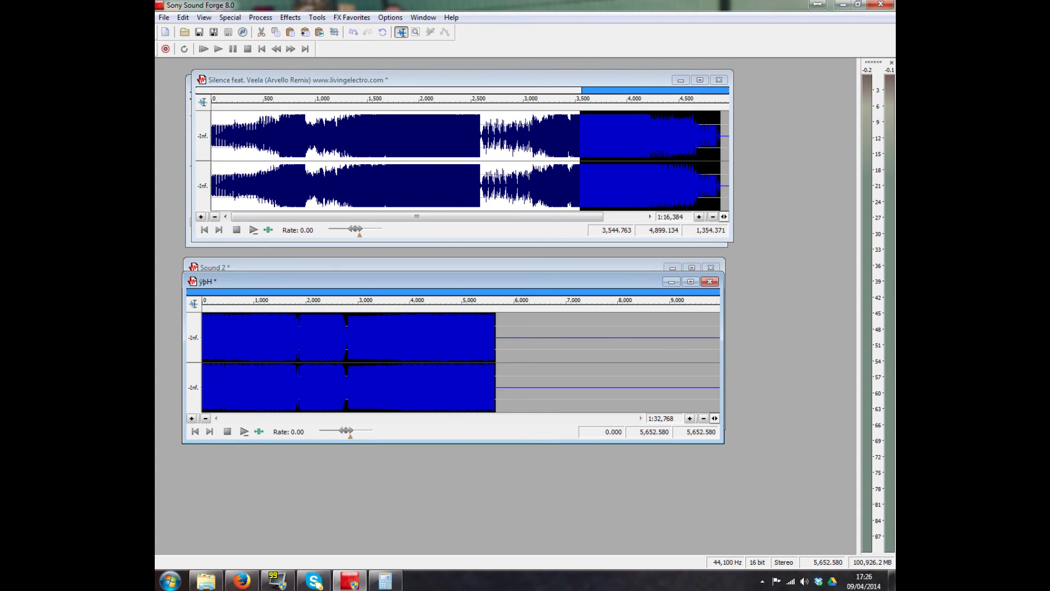
right_click(279, 362)
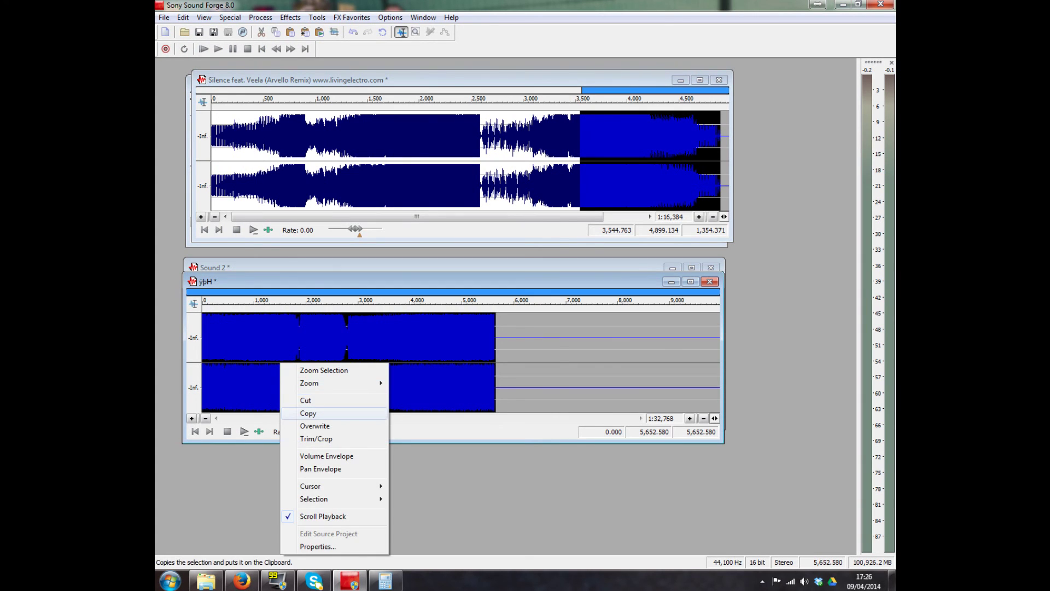
left_click(312, 413)
- Crossfade-paste the copied track into the Silence remix from the start of the selection, with source start and destination end levels at -20.0 dB
left_click(463, 80)
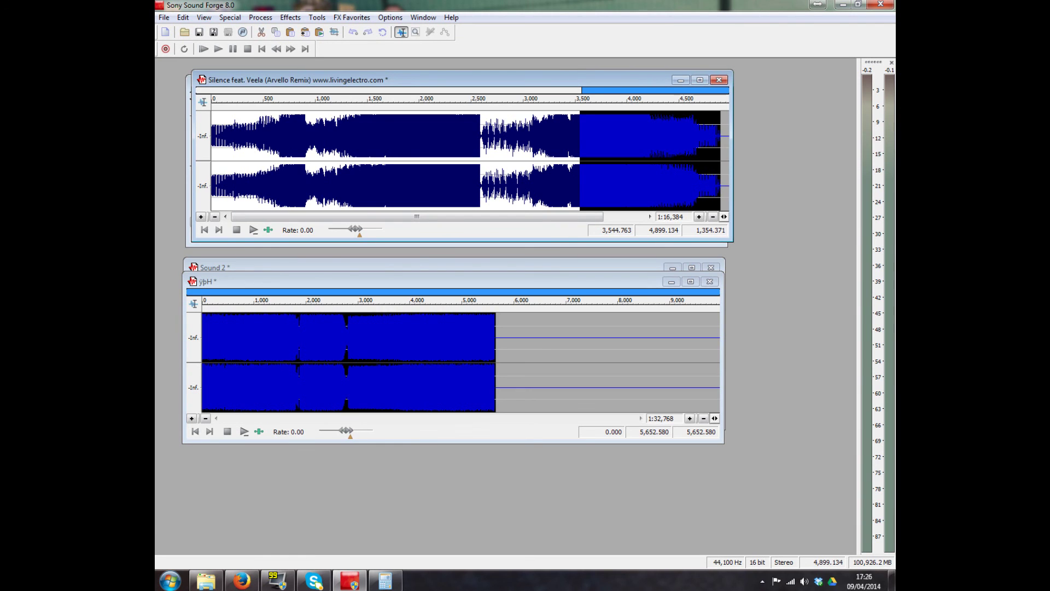
left_click(183, 17)
mouse_move(240, 105)
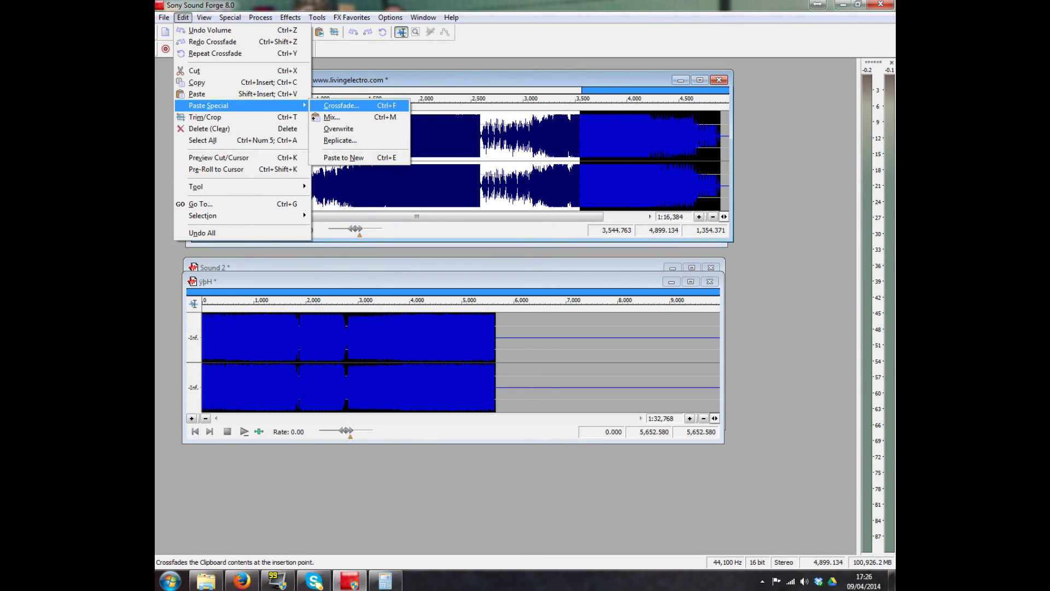
left_click(340, 106)
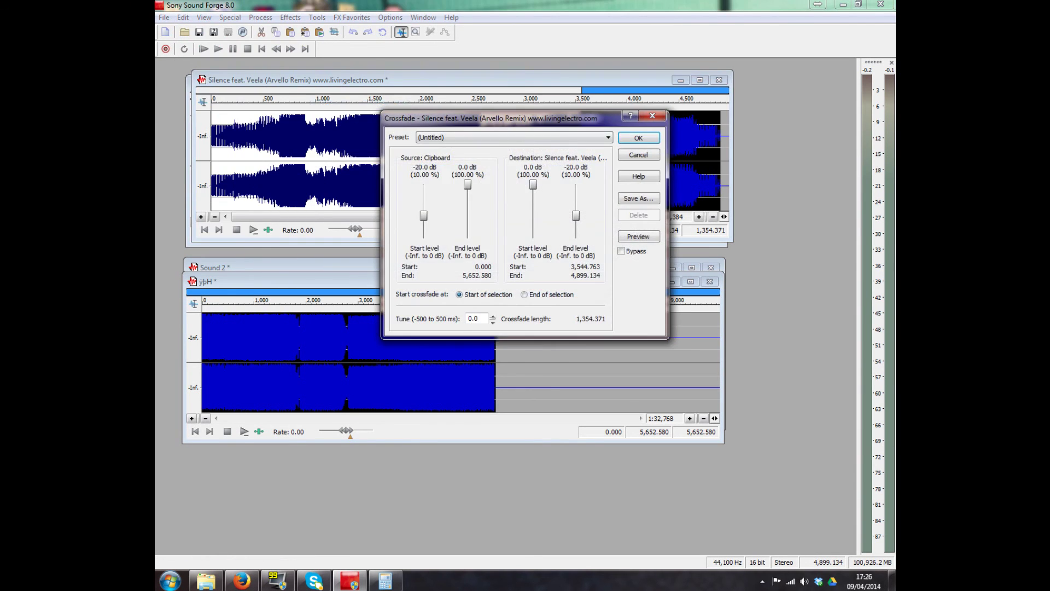
key("Return")
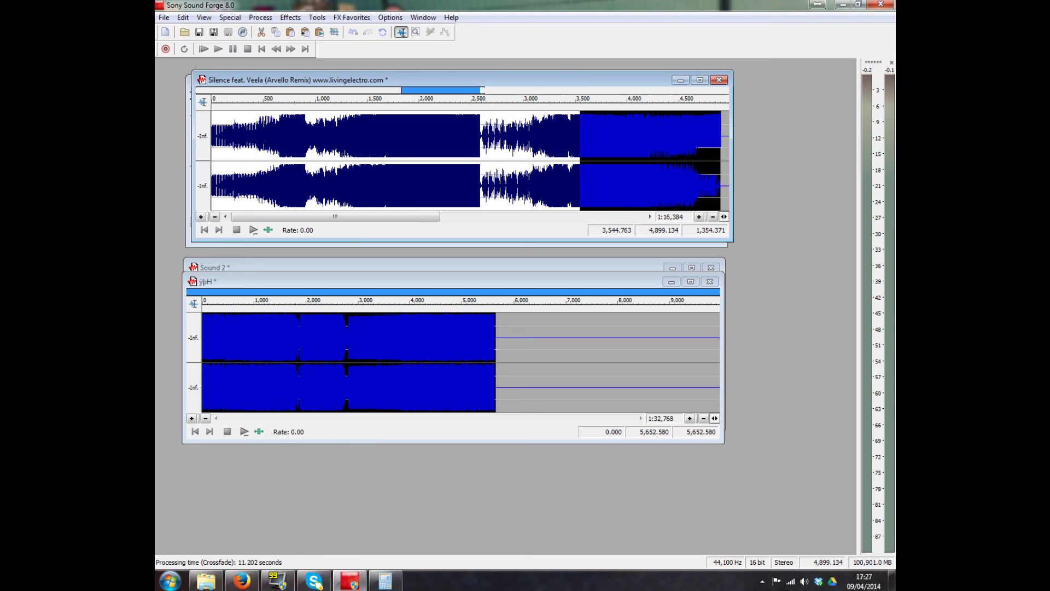
- Save the combined mix as mix tutorial in Wave (Microsoft) format with the Default Template on Local Disk (D:)
left_click(650, 217)
left_click(504, 161)
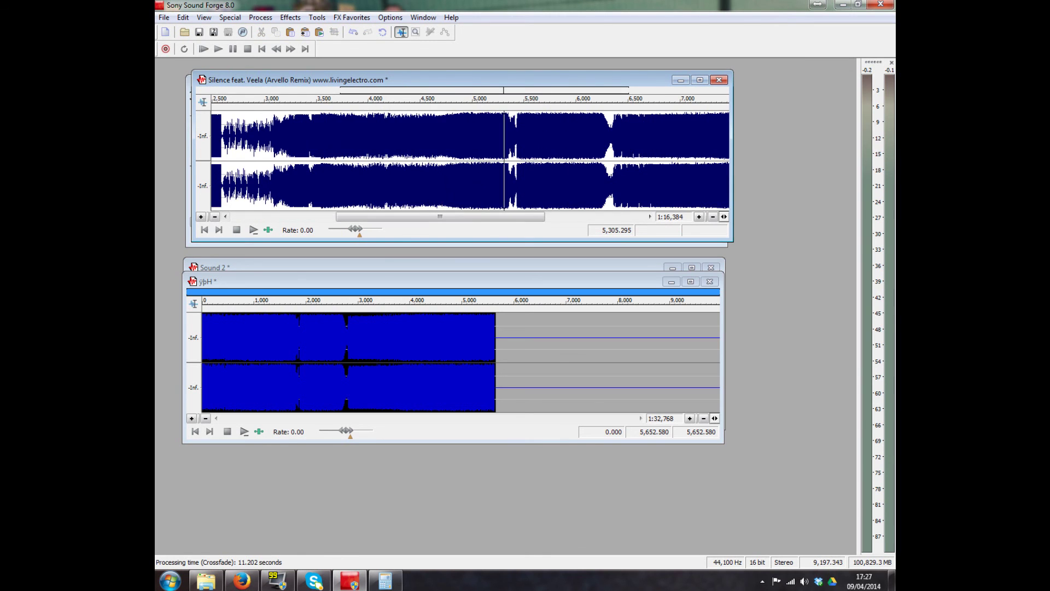
scroll(504, 160, "down", 1)
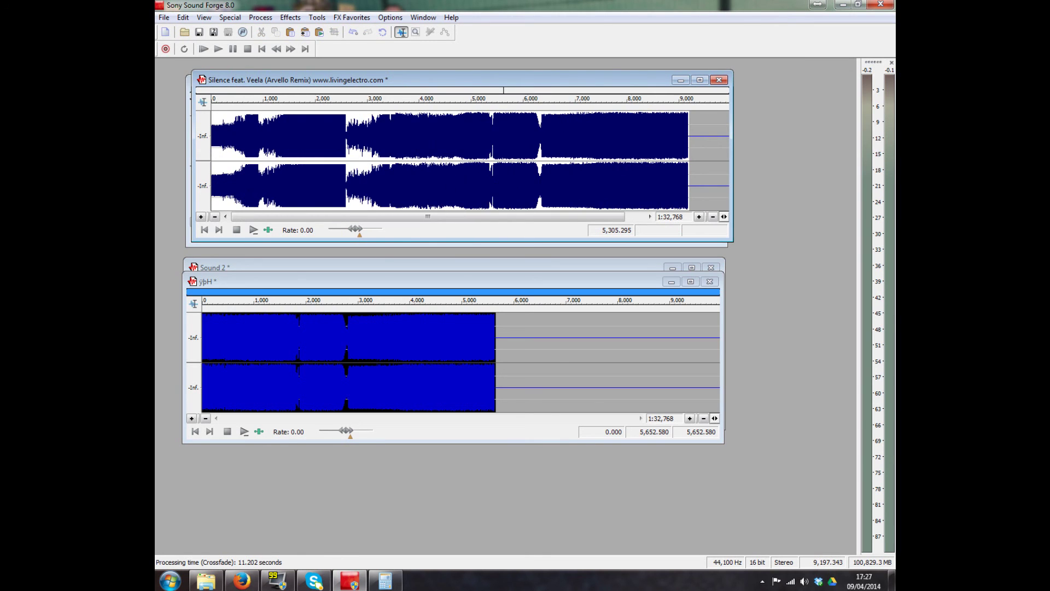
left_click_drag(463, 80, 491, 87)
left_click(163, 17)
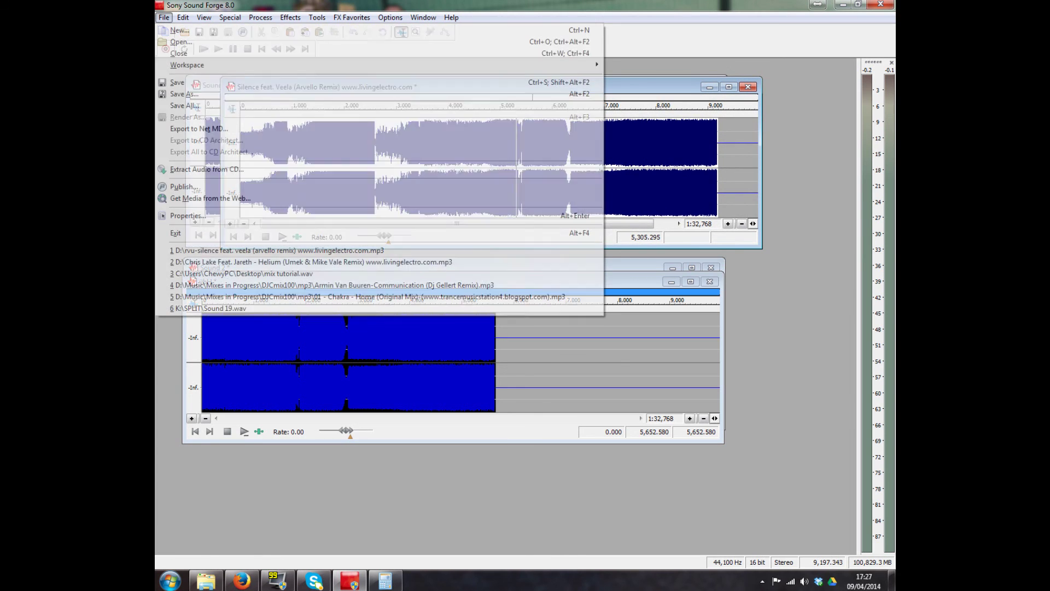
left_click(184, 94)
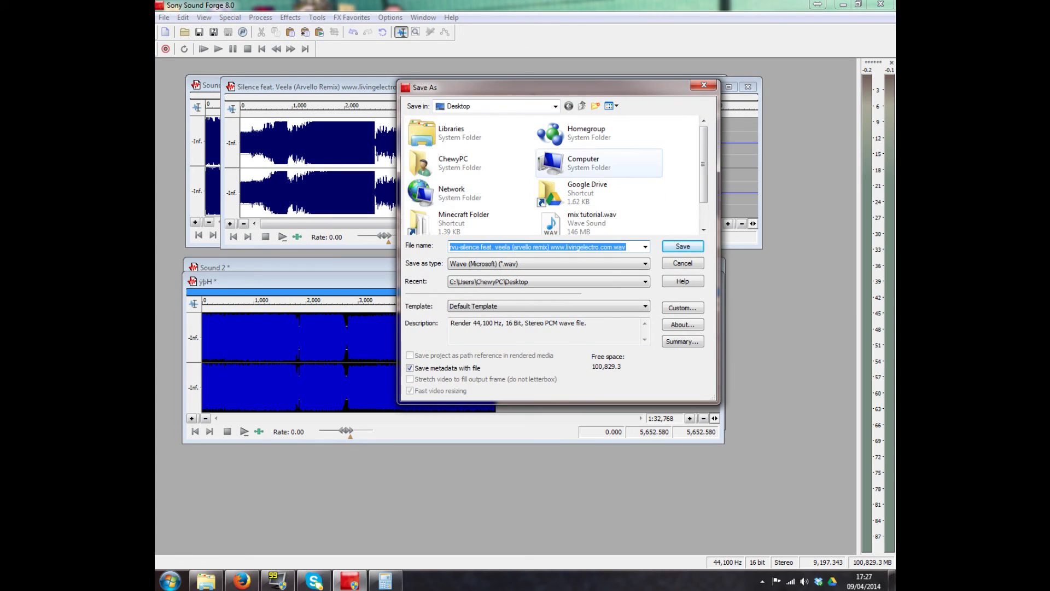
double_click(572, 162)
double_click(601, 146)
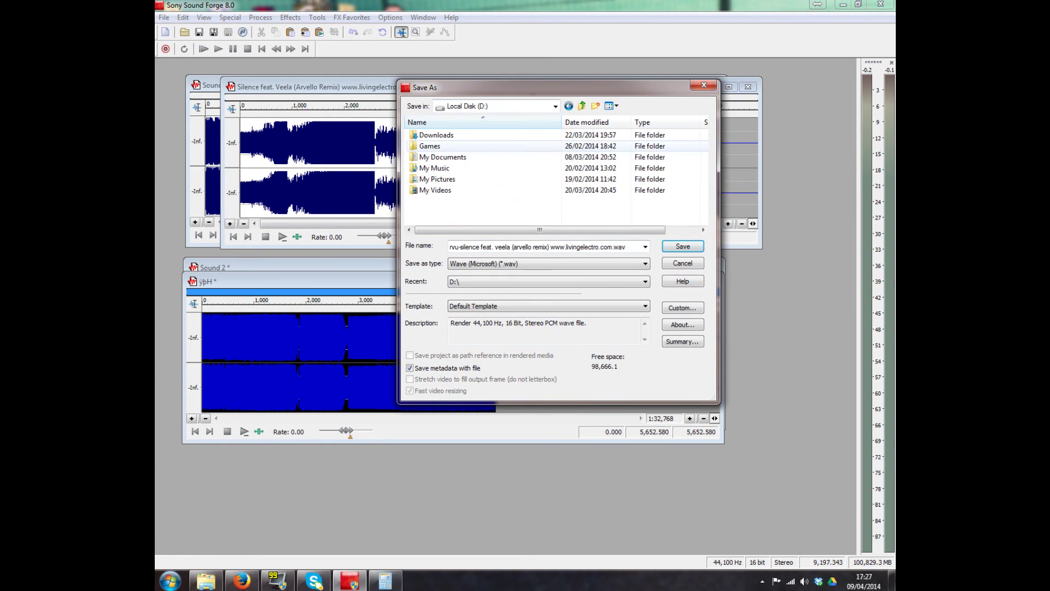
left_click(549, 247)
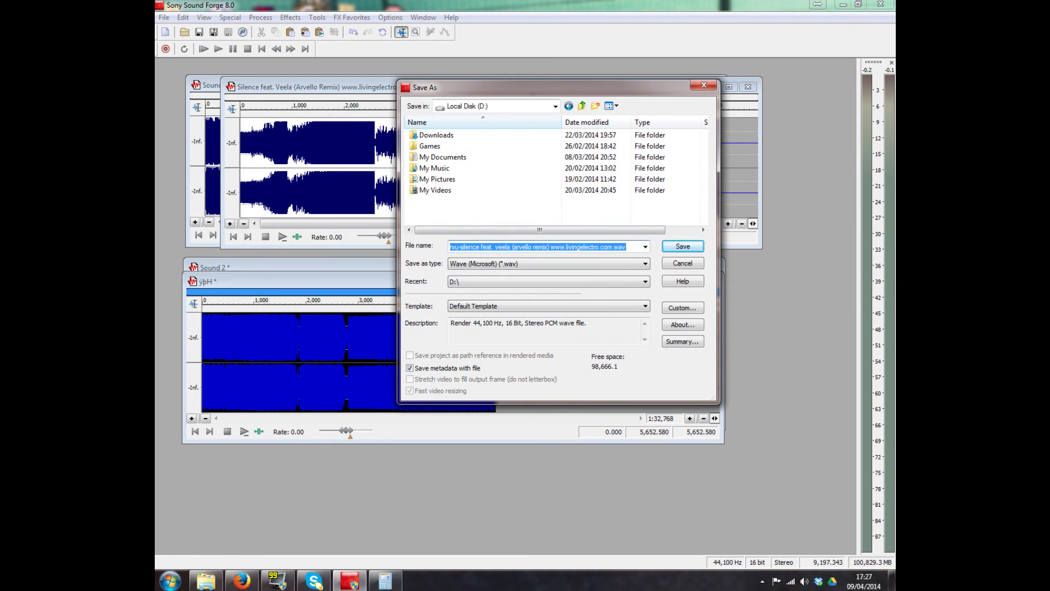
type("mix tutorial")
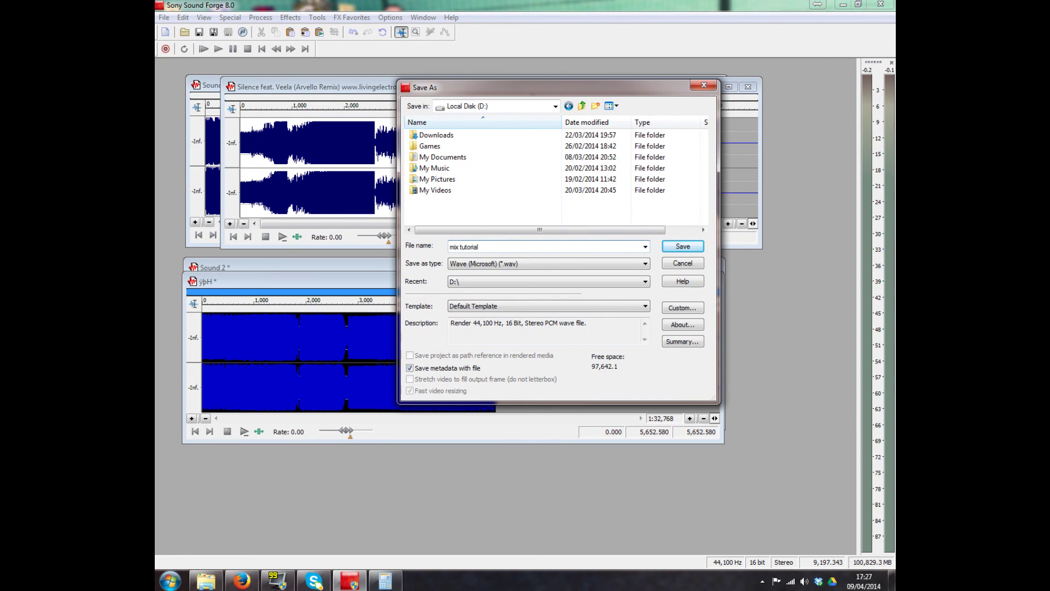
key("Return")
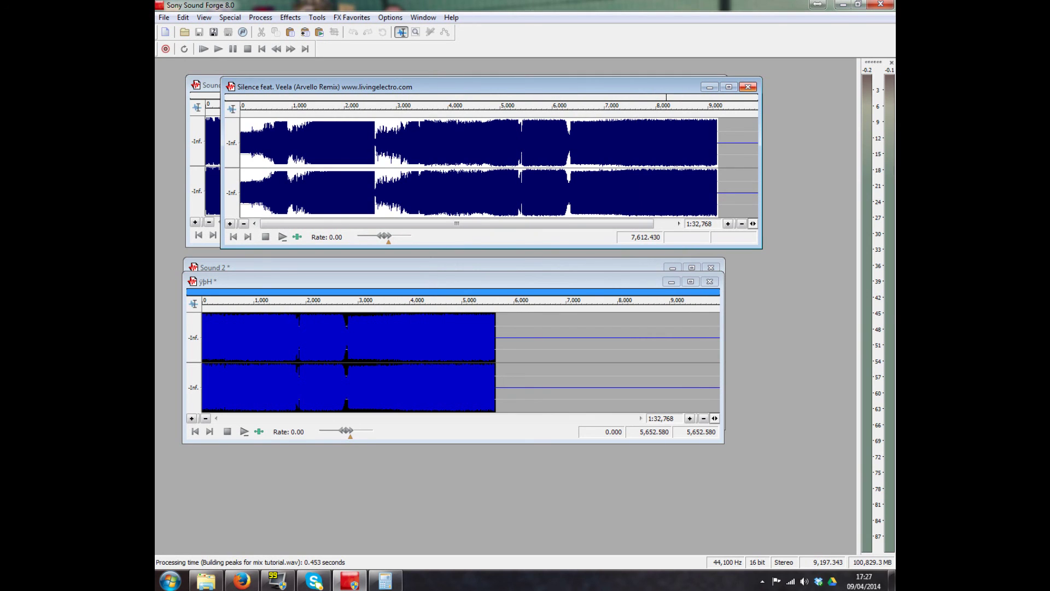
- Close the saved mix and bring the Sound 2 and Sound 1 windows to the front
left_click(748, 87)
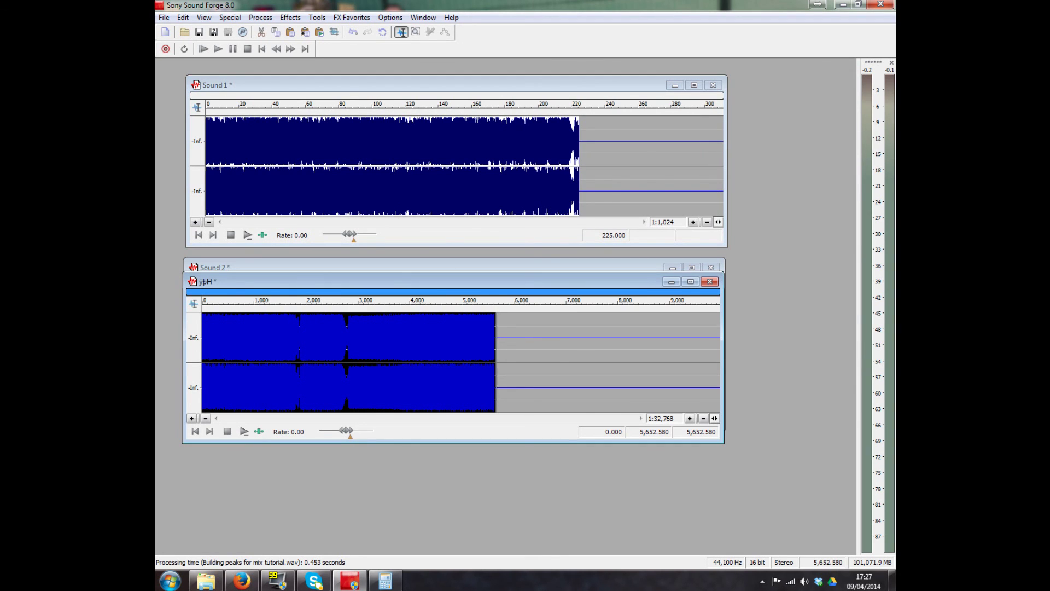
left_click(710, 282)
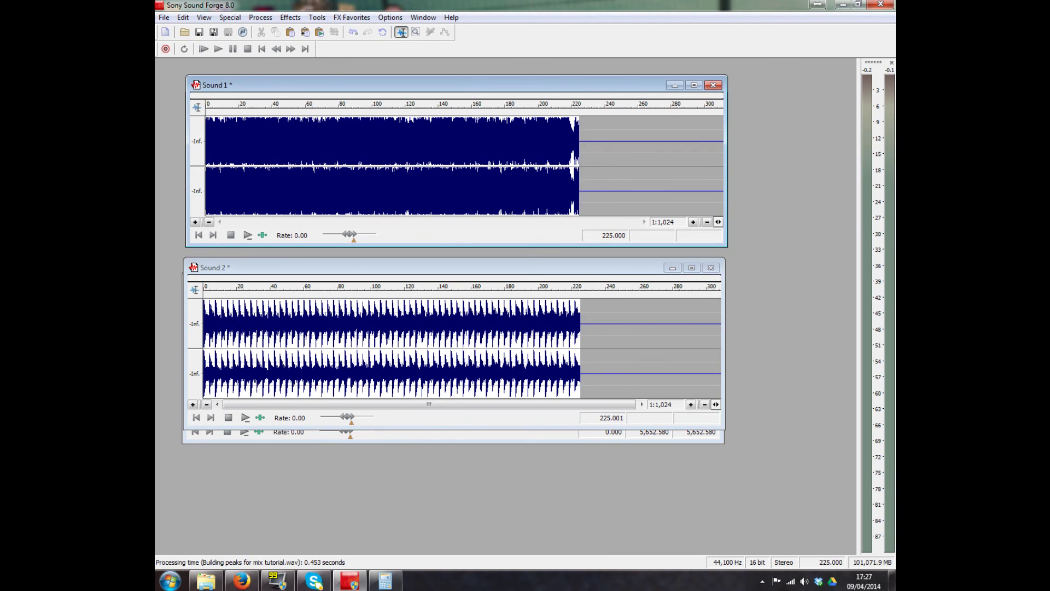
key("ctrl+Tab")
key("ctrl+F6")
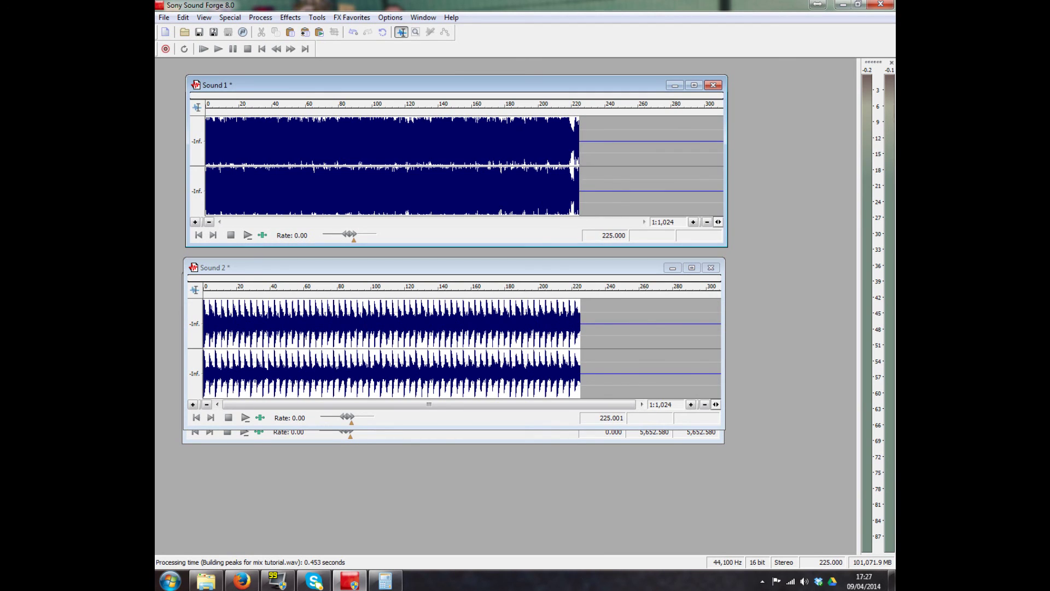